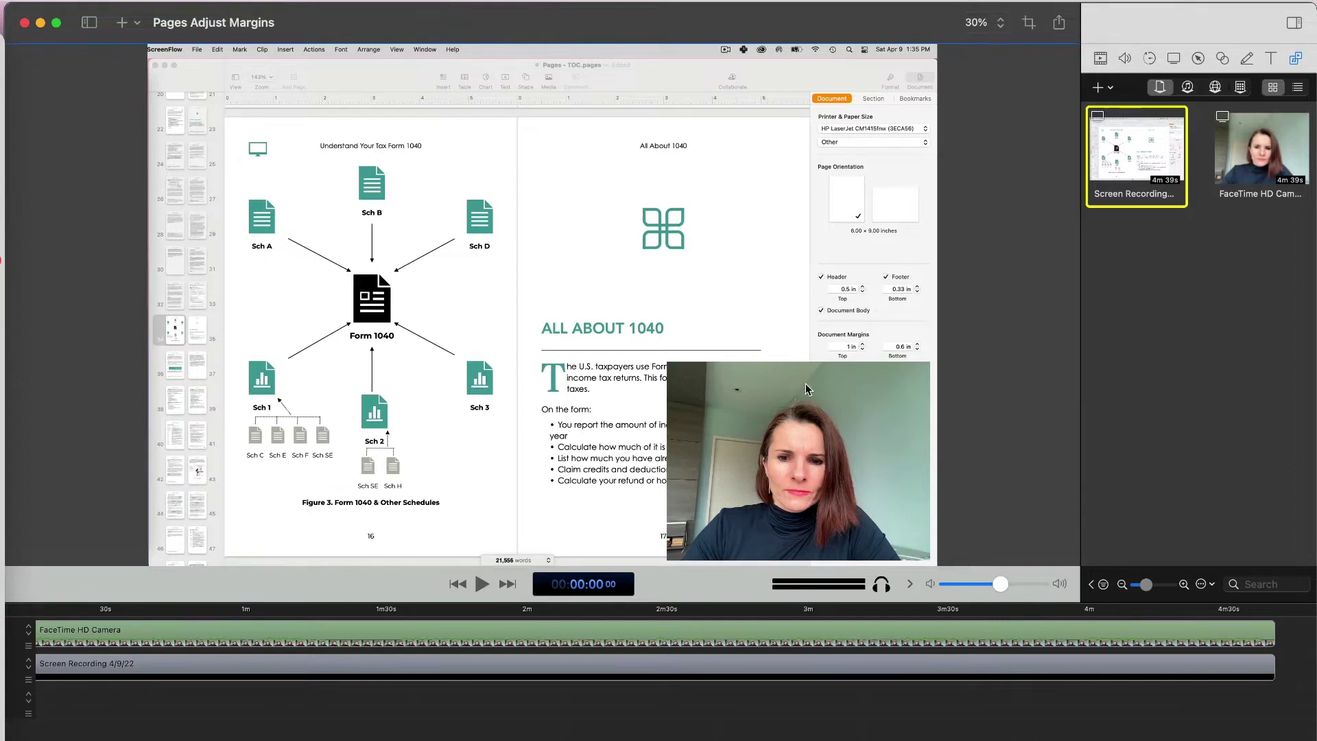
Select the webcam clip, switching between it and the screen recording clip on the timeline.
{"action": "left_click", "coordinate": [681, 371]}
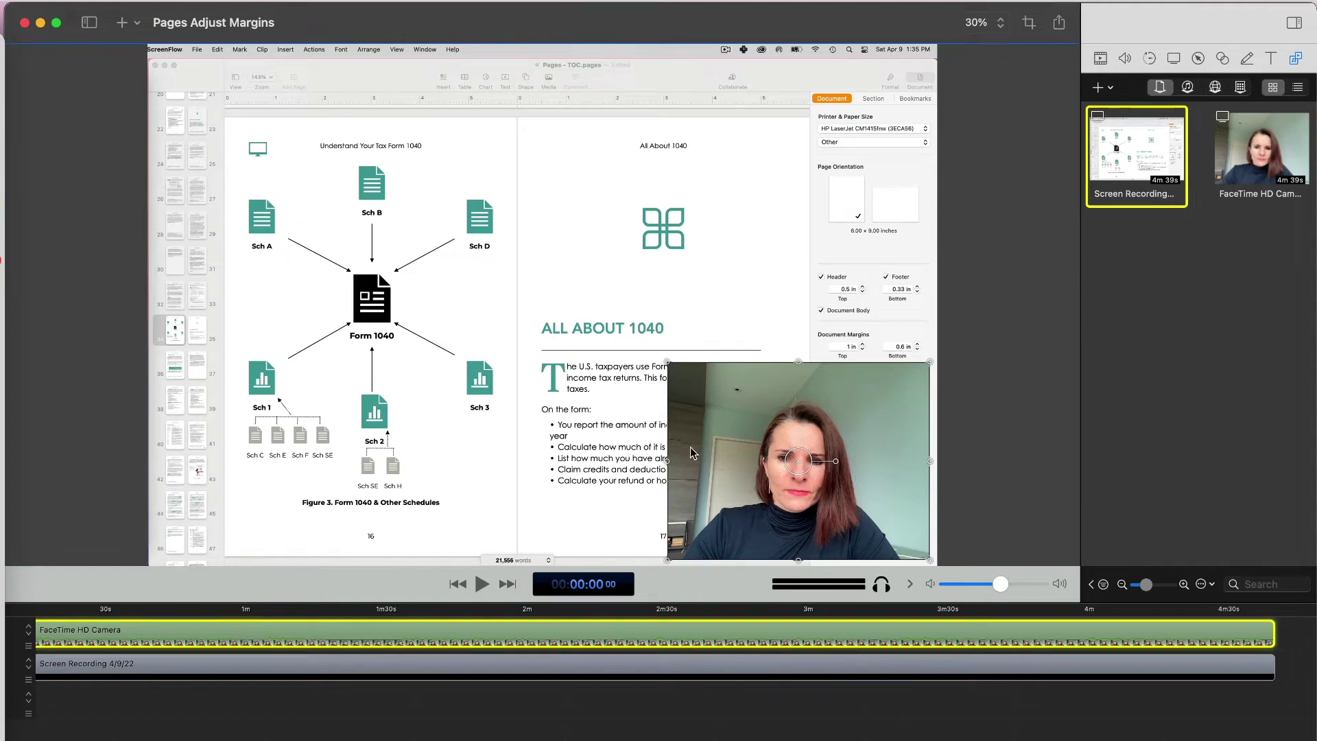
{"action": "left_click", "coordinate": [580, 700]}
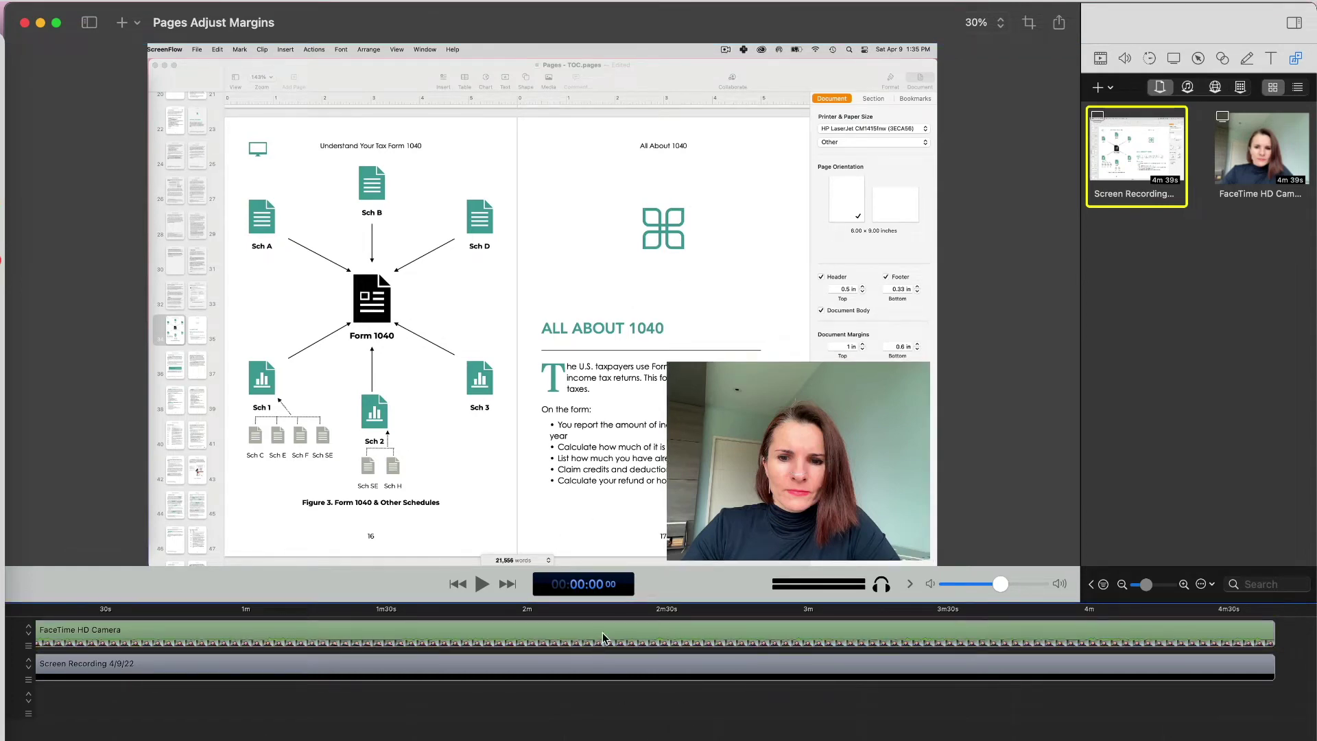
{"action": "left_click", "coordinate": [603, 634]}
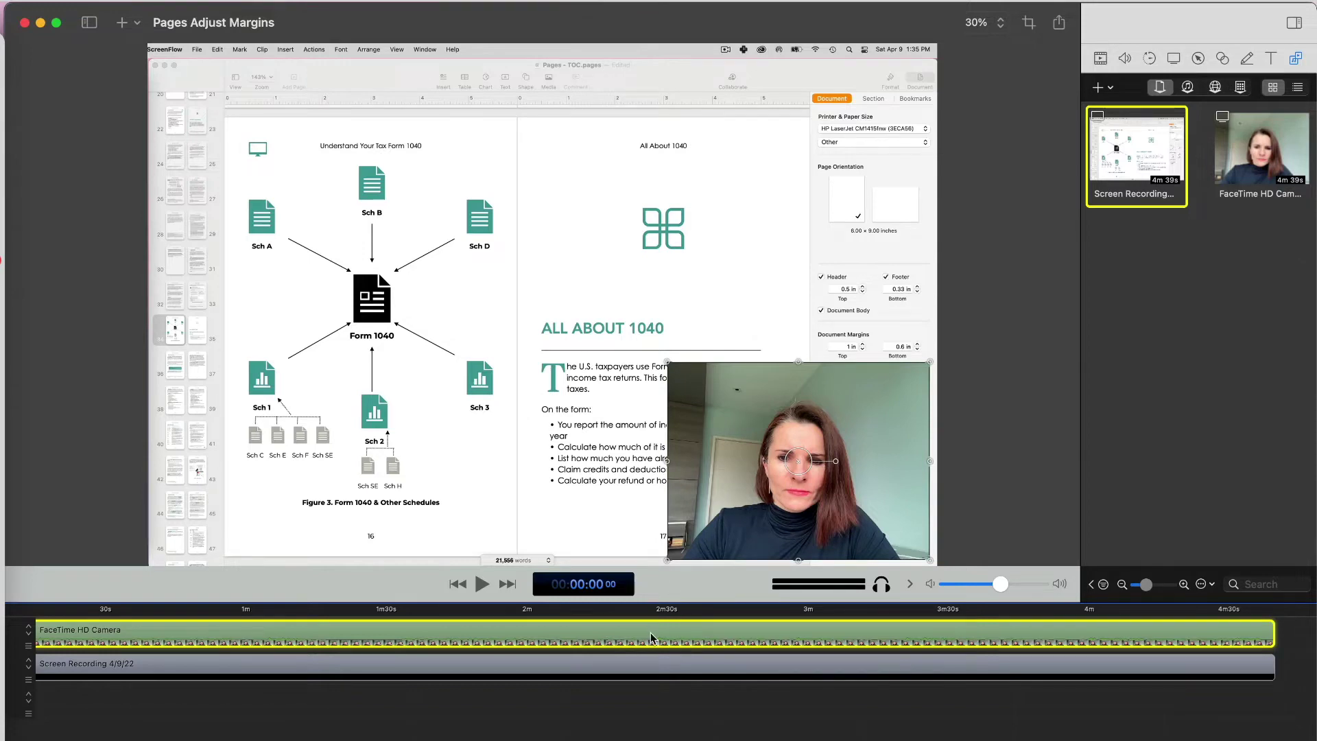
{"action": "left_click", "coordinate": [630, 673]}
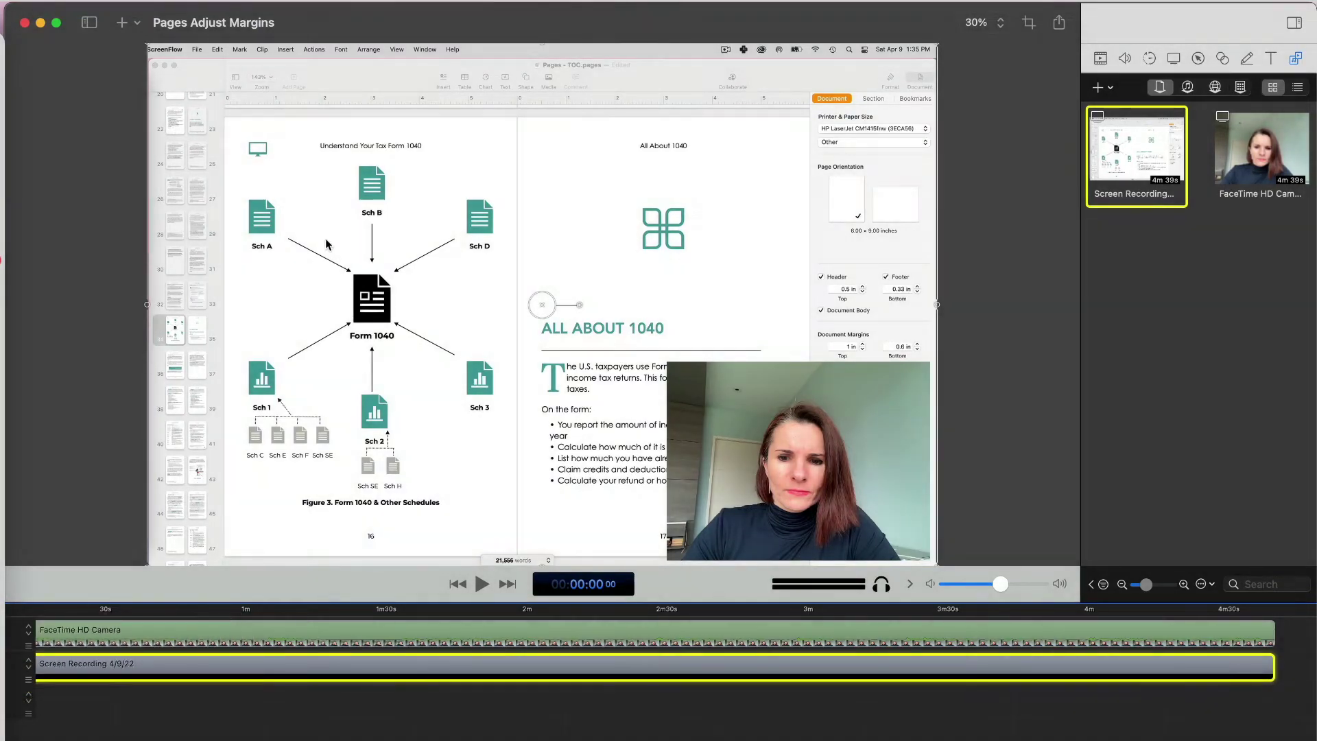
{"action": "left_click", "coordinate": [172, 638]}
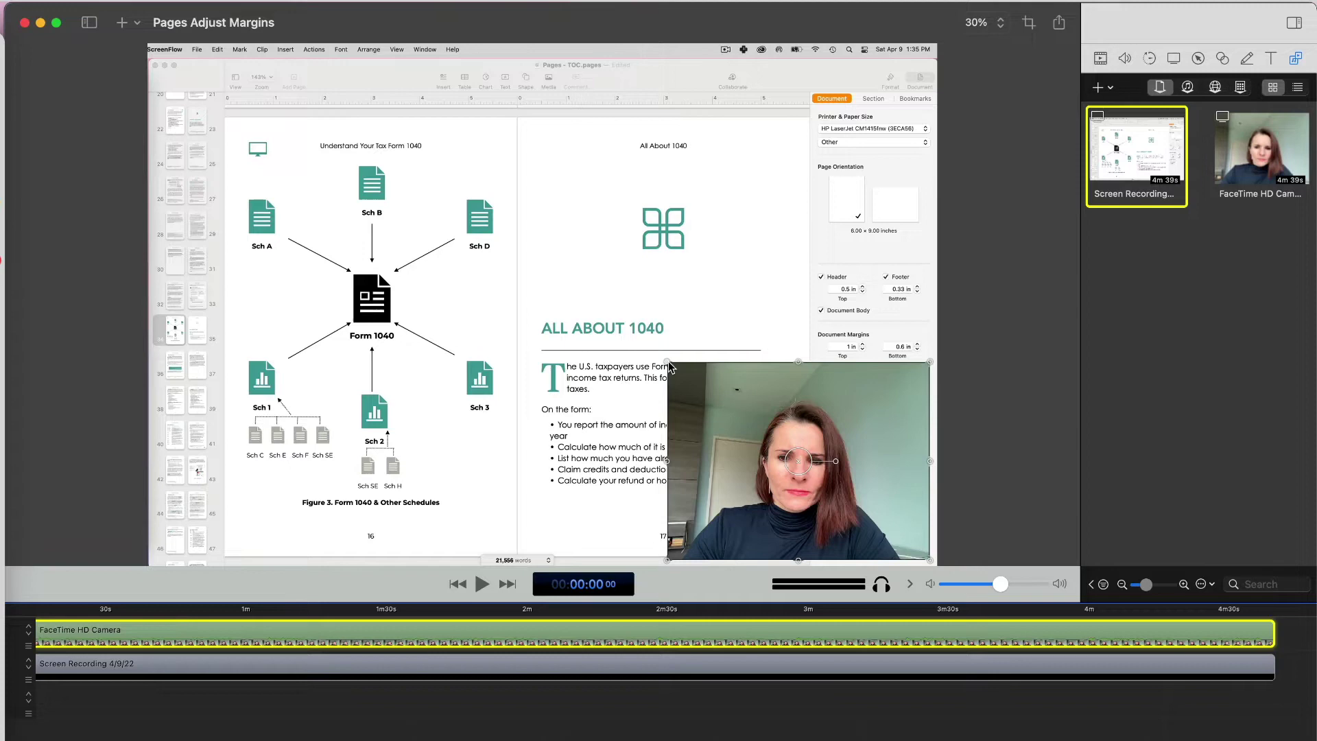
Resize the webcam overlay by dragging its top-left corner, ending slightly smaller.
{"action": "left_click_drag", "start_coordinate": [668, 360], "coordinate": [477, 246]}
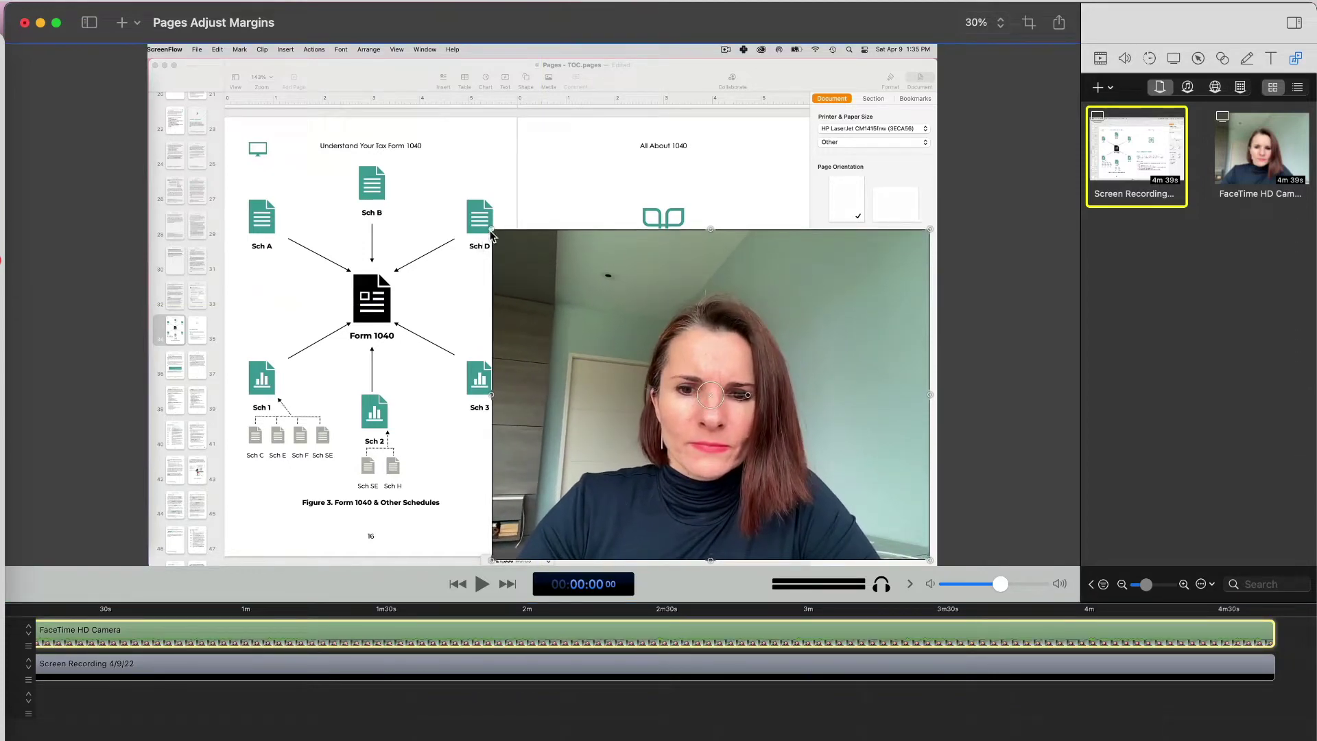
{"action": "mouse_move", "coordinate": [491, 233]}
{"action": "left_mouse_down"}
{"action": "mouse_move", "coordinate": [719, 406]}
{"action": "mouse_move", "coordinate": [467, 284]}
{"action": "mouse_move", "coordinate": [478, 286]}
{"action": "left_mouse_up"}
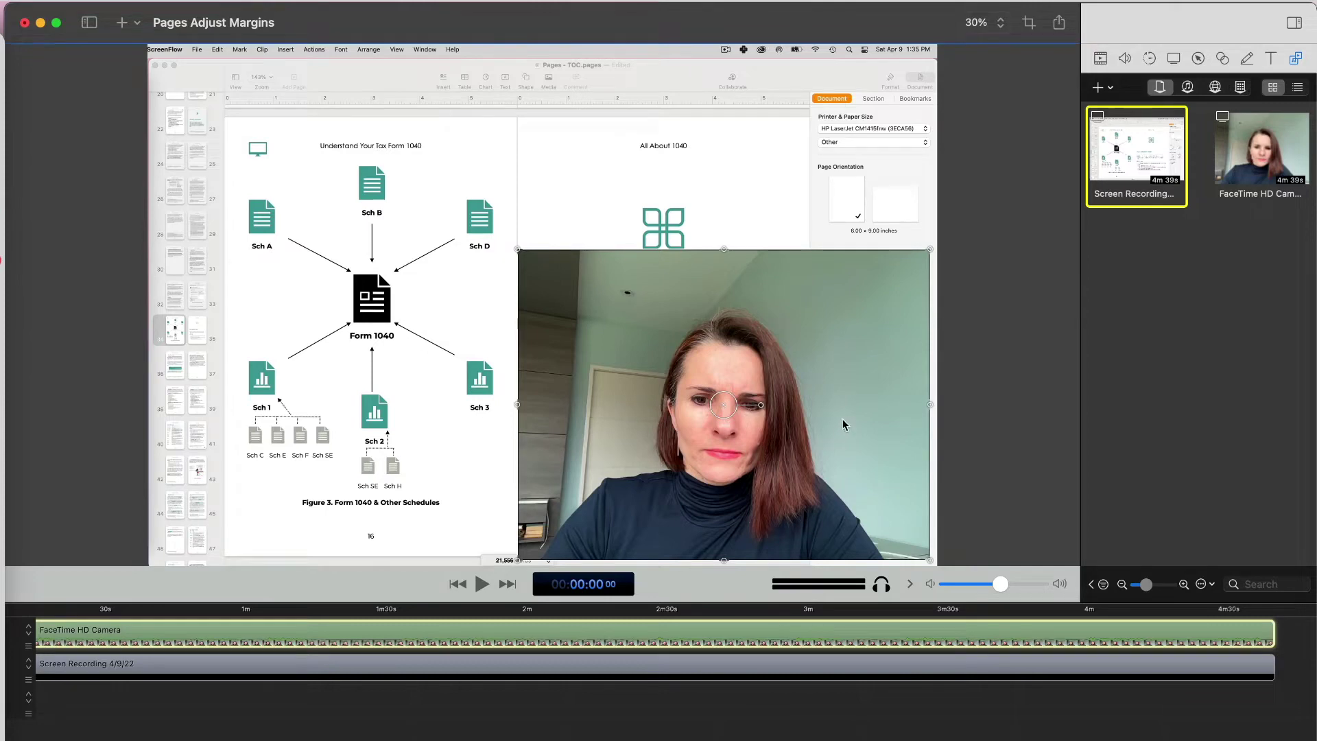
{"action": "left_click", "coordinate": [881, 223]}
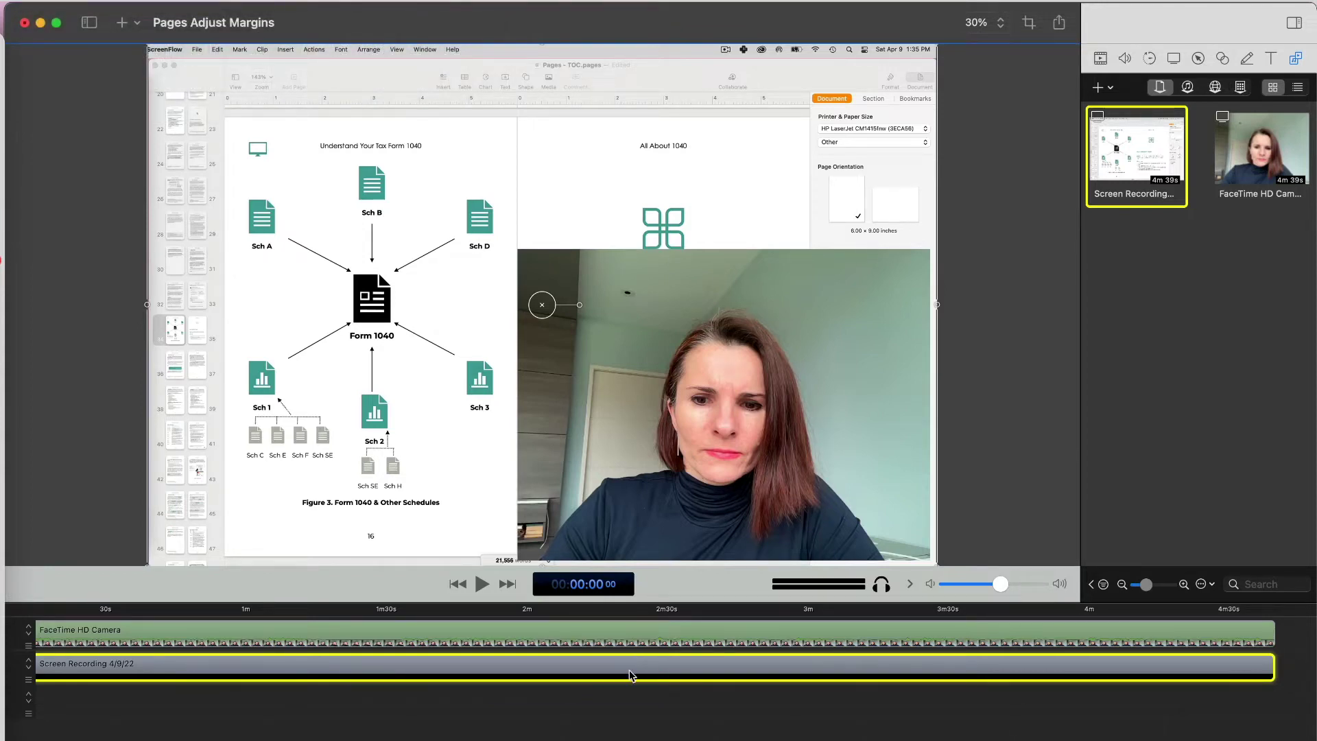
{"action": "left_click", "coordinate": [631, 348]}
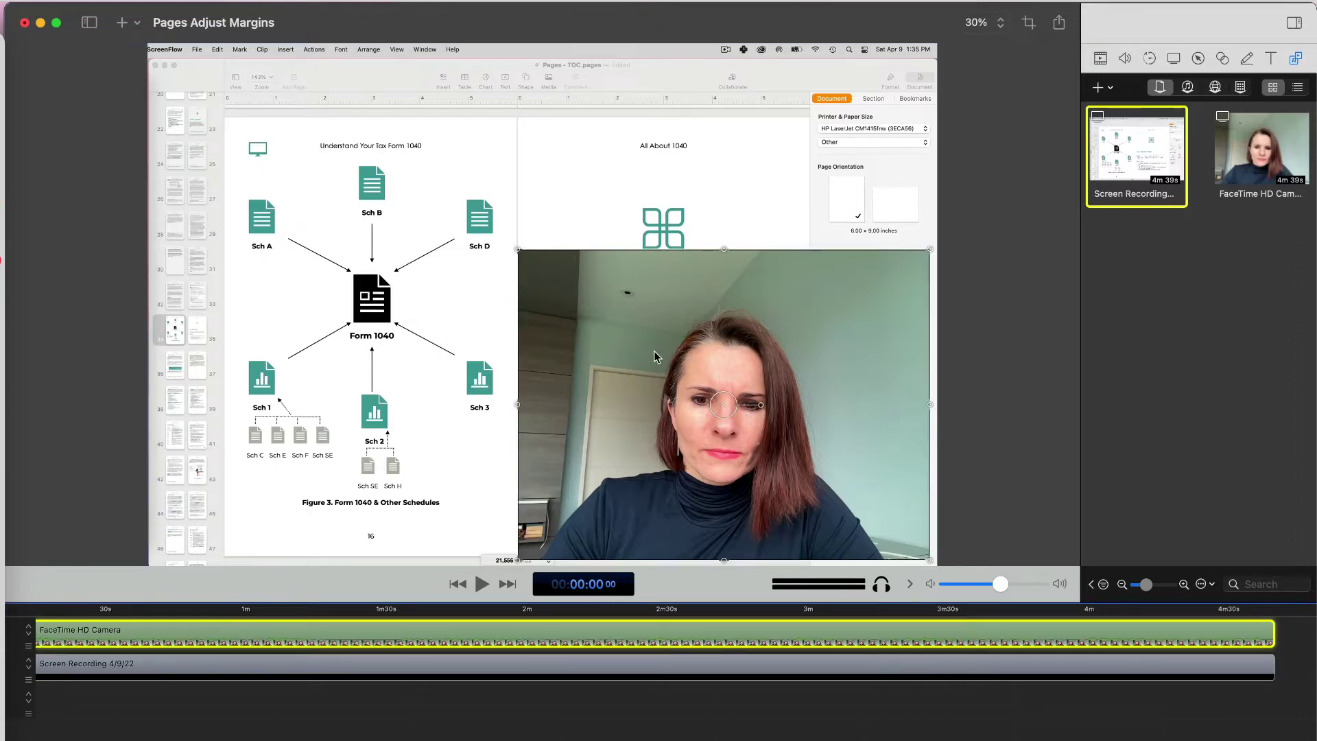
{"action": "left_click", "coordinate": [518, 251]}
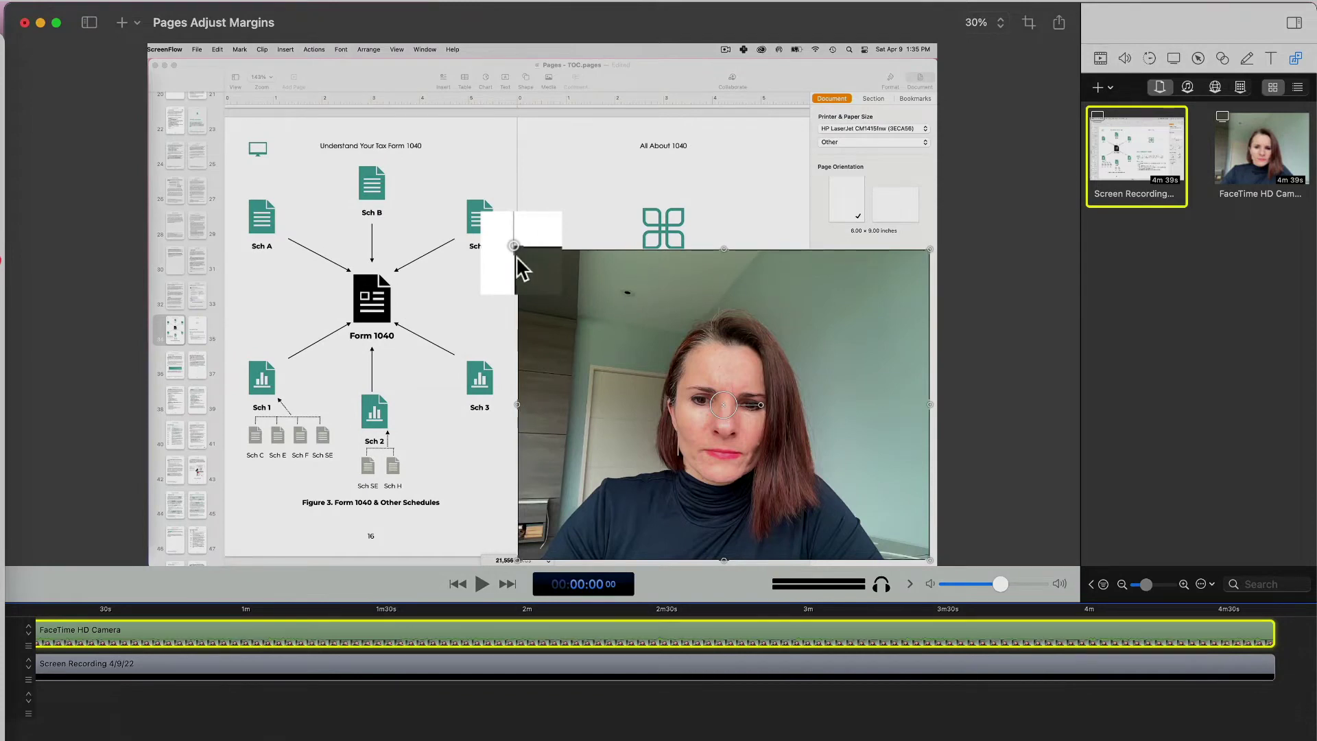
{"action": "left_click_drag", "start_coordinate": [520, 255], "coordinate": [548, 269]}
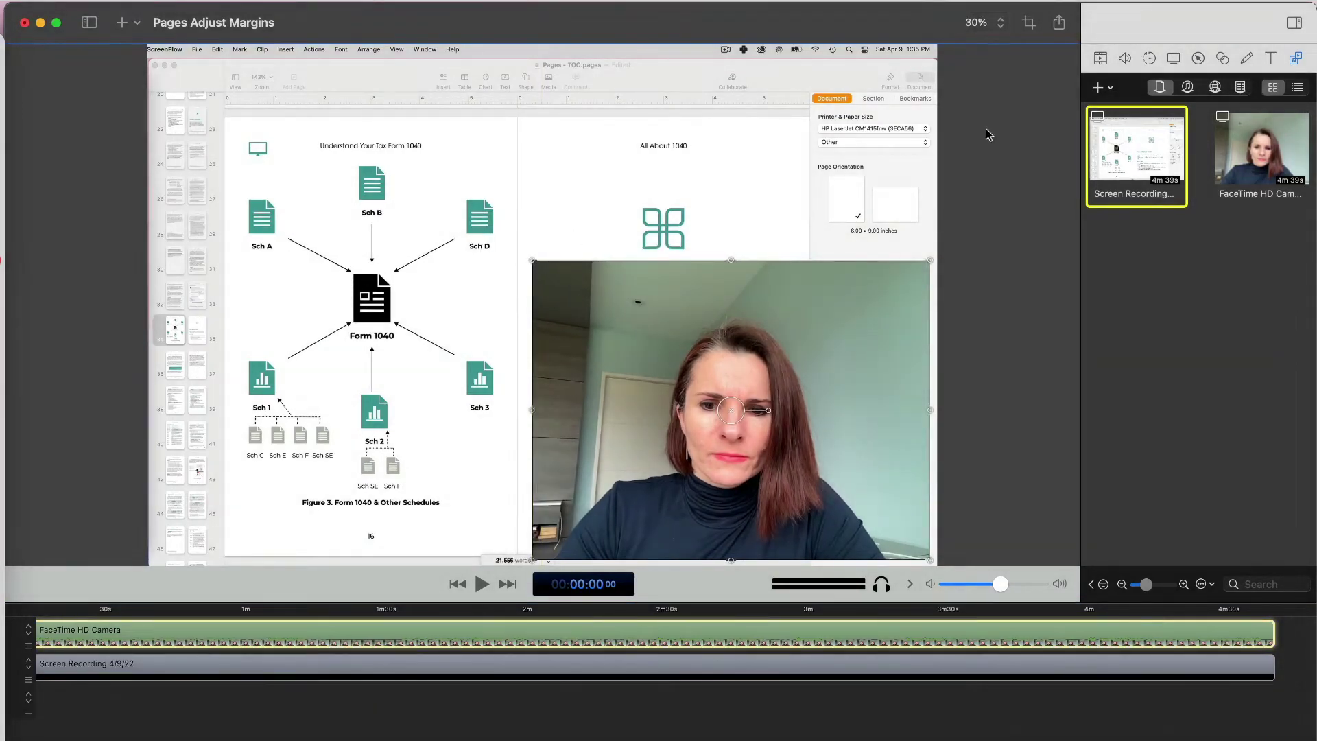
In Video properties, raise the webcam scale to 98%, adjust opacity, and expand Filters & Effects.
{"action": "left_click", "coordinate": [1102, 59]}
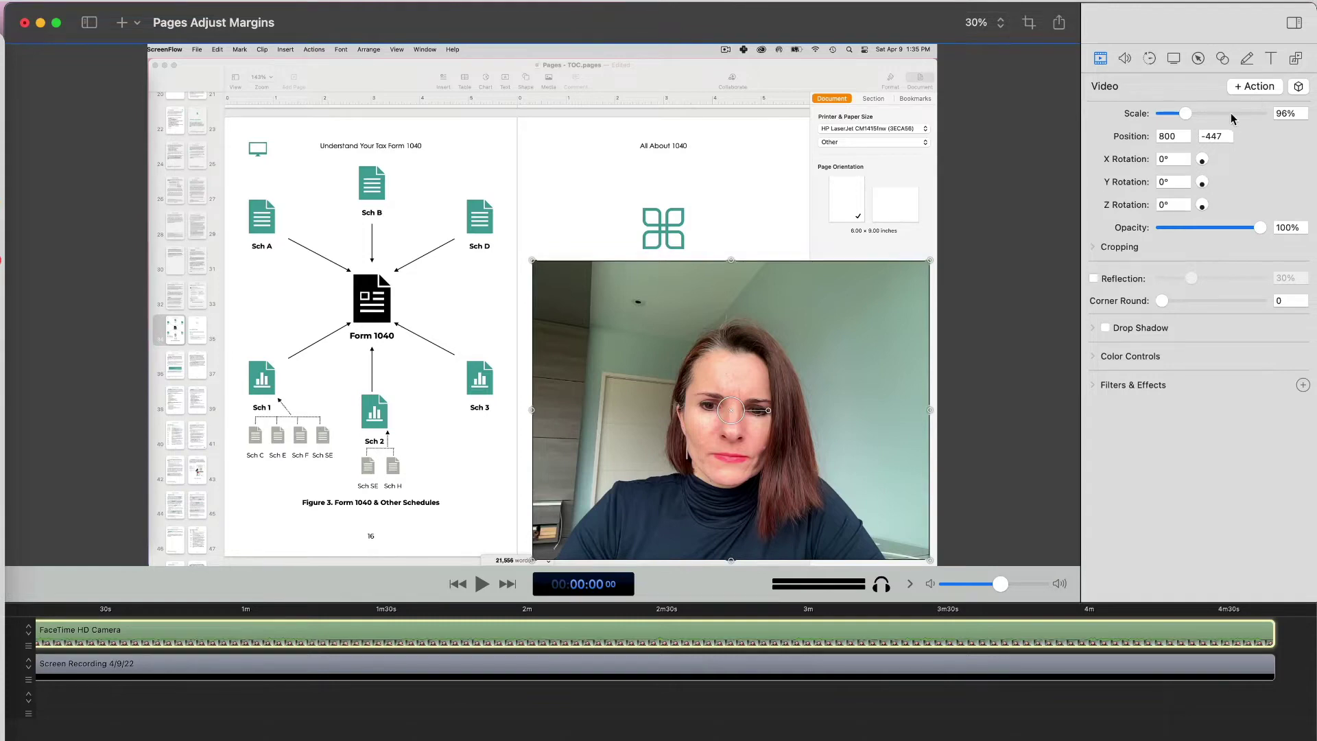
{"action": "mouse_move", "coordinate": [1186, 113]}
{"action": "left_mouse_down"}
{"action": "mouse_move", "coordinate": [1206, 117]}
{"action": "mouse_move", "coordinate": [1191, 117]}
{"action": "left_mouse_up"}
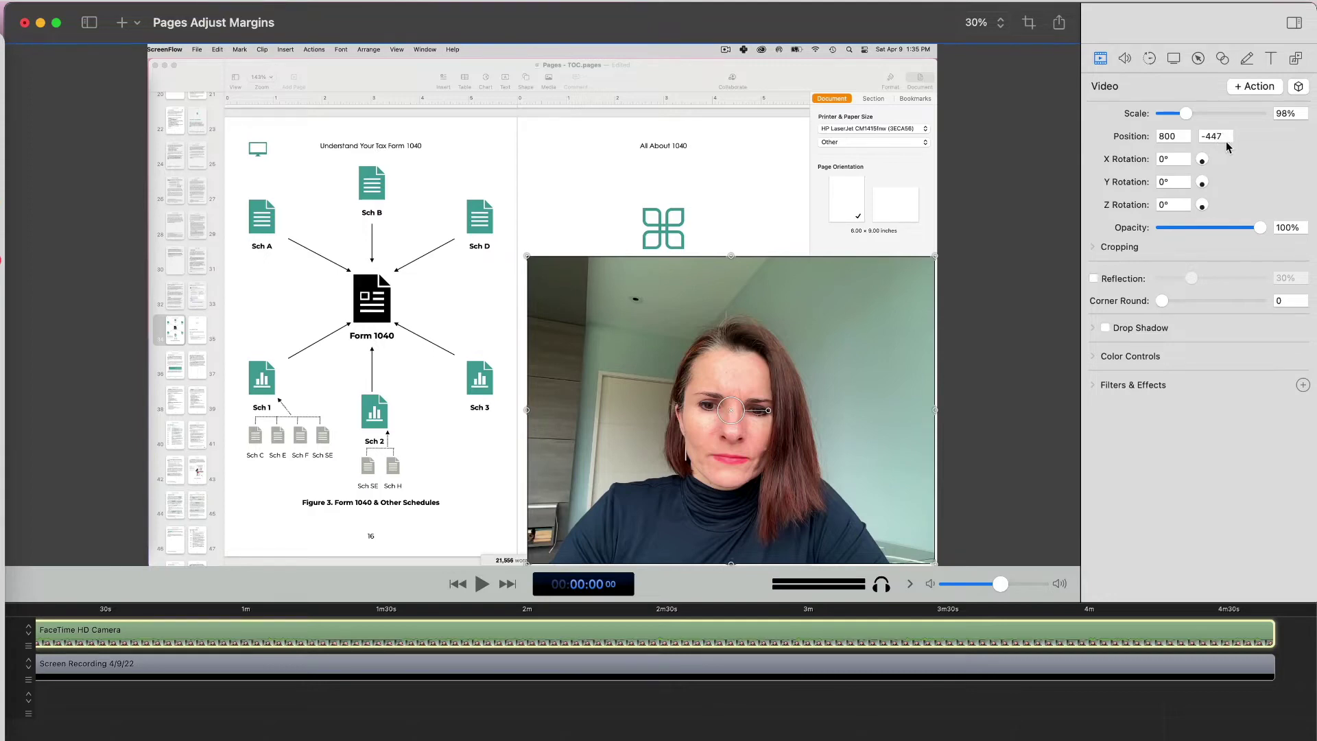
{"action": "mouse_move", "coordinate": [1261, 229]}
{"action": "left_mouse_down"}
{"action": "mouse_move", "coordinate": [1210, 229]}
{"action": "mouse_move", "coordinate": [1263, 228]}
{"action": "left_mouse_up"}
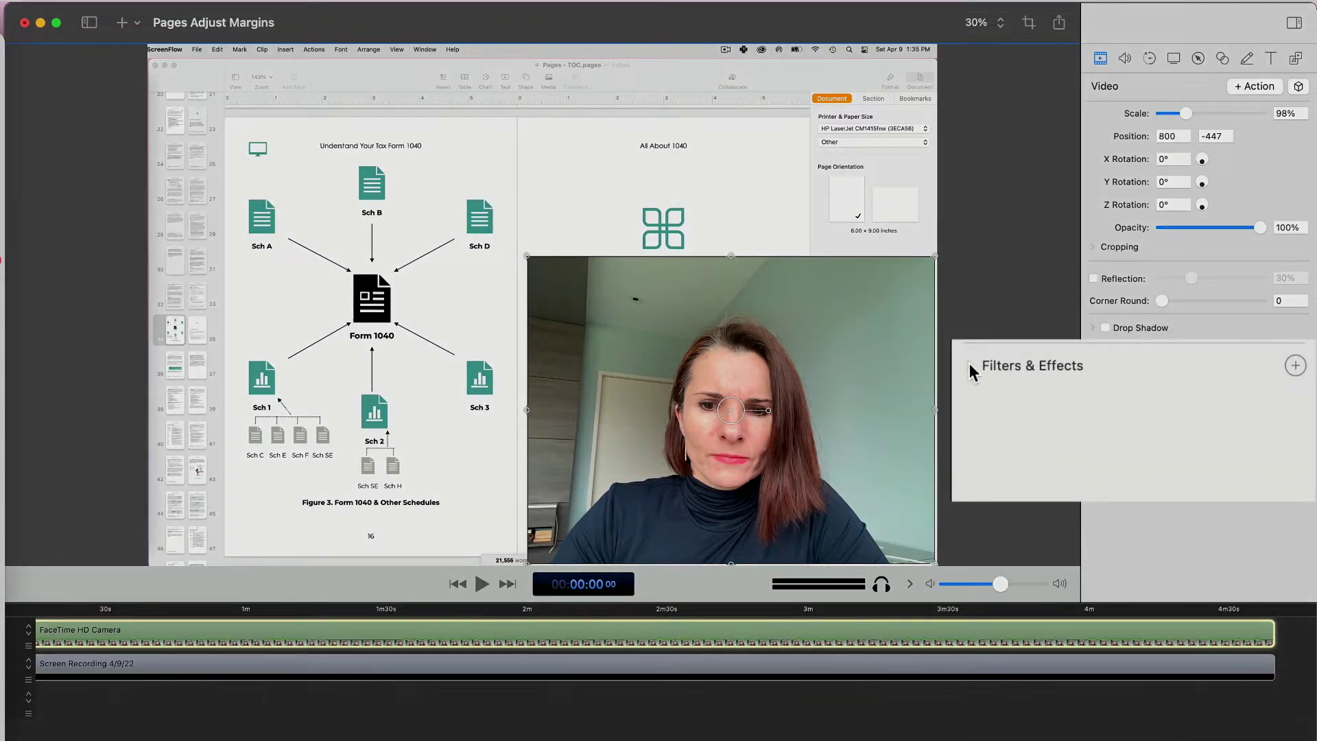
{"action": "left_click", "coordinate": [973, 364]}
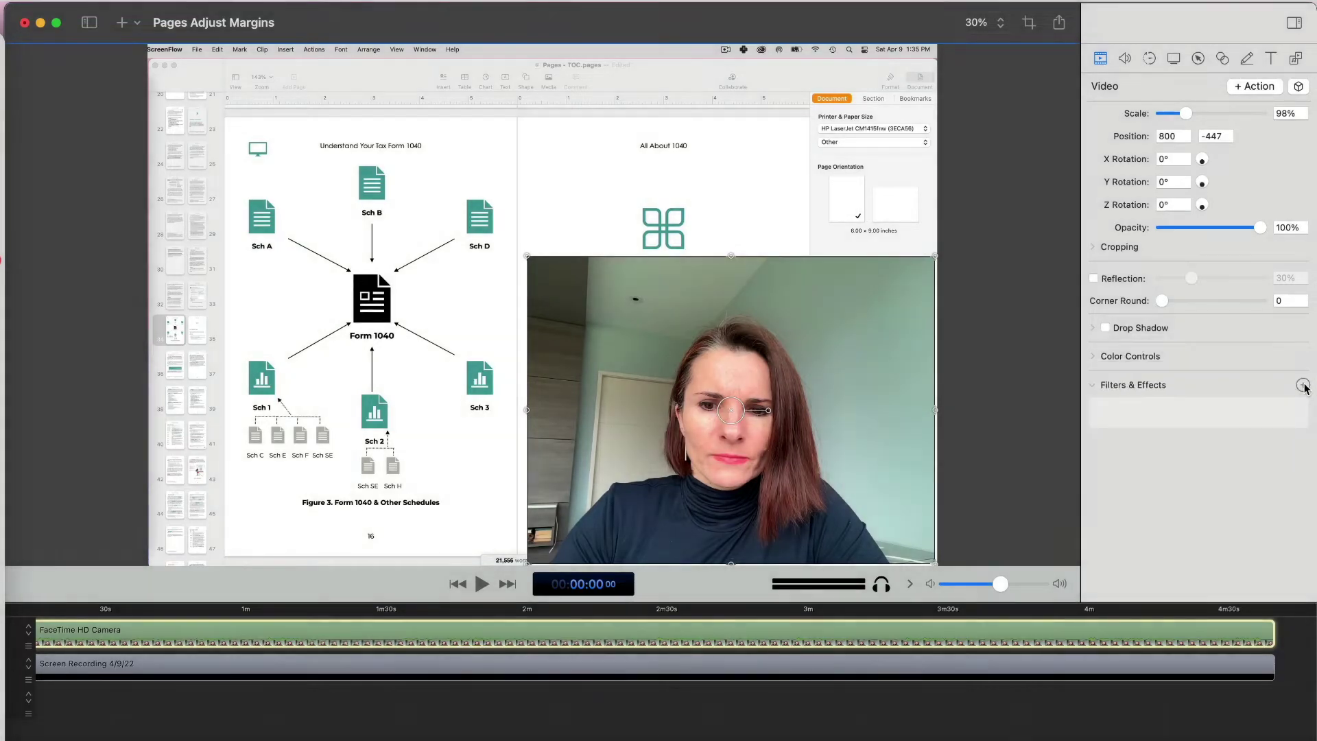
Add the Ava 614 color effect from the Color Effects grid to the webcam clip.
{"action": "left_click", "coordinate": [1302, 385]}
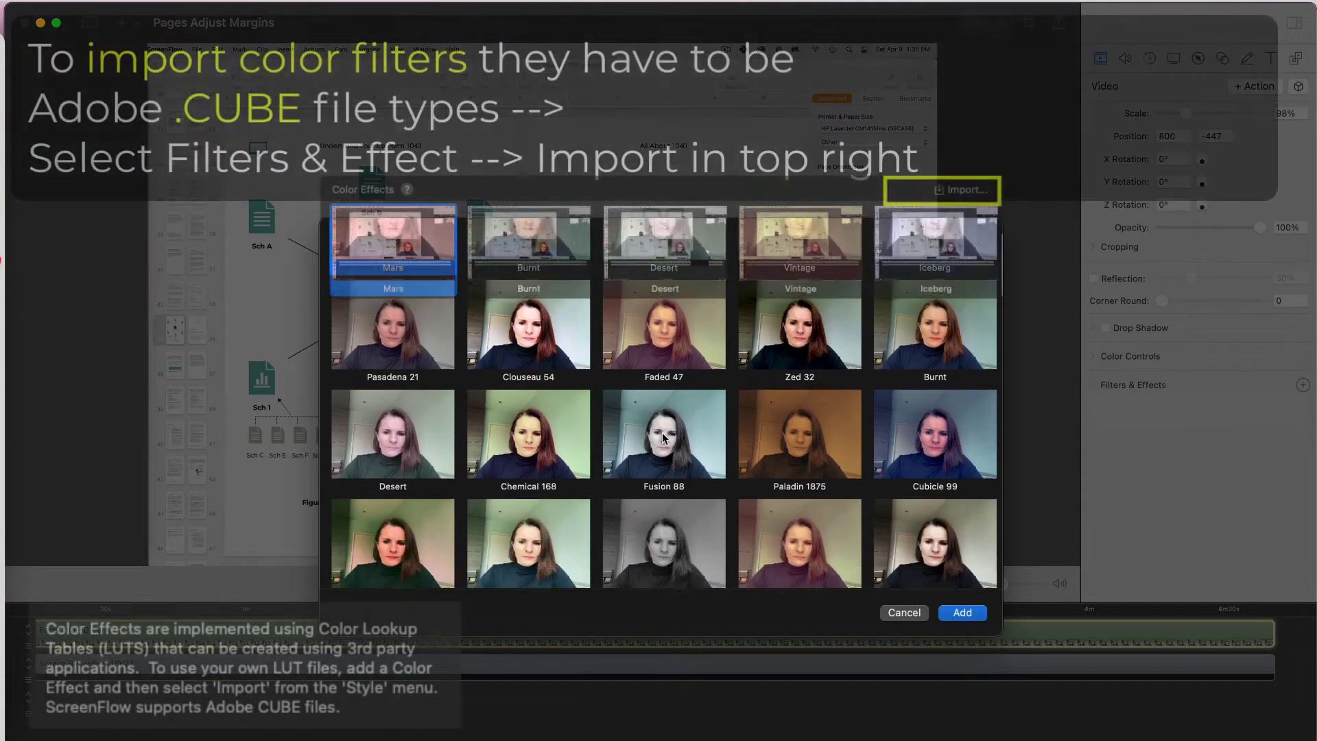
{"action": "scroll", "coordinate": [662, 437], "scroll_direction": "down", "scroll_amount": 3}
{"action": "scroll", "coordinate": [663, 437], "scroll_direction": "down", "scroll_amount": 2}
{"action": "scroll", "coordinate": [663, 437], "scroll_direction": "down", "scroll_amount": 2}
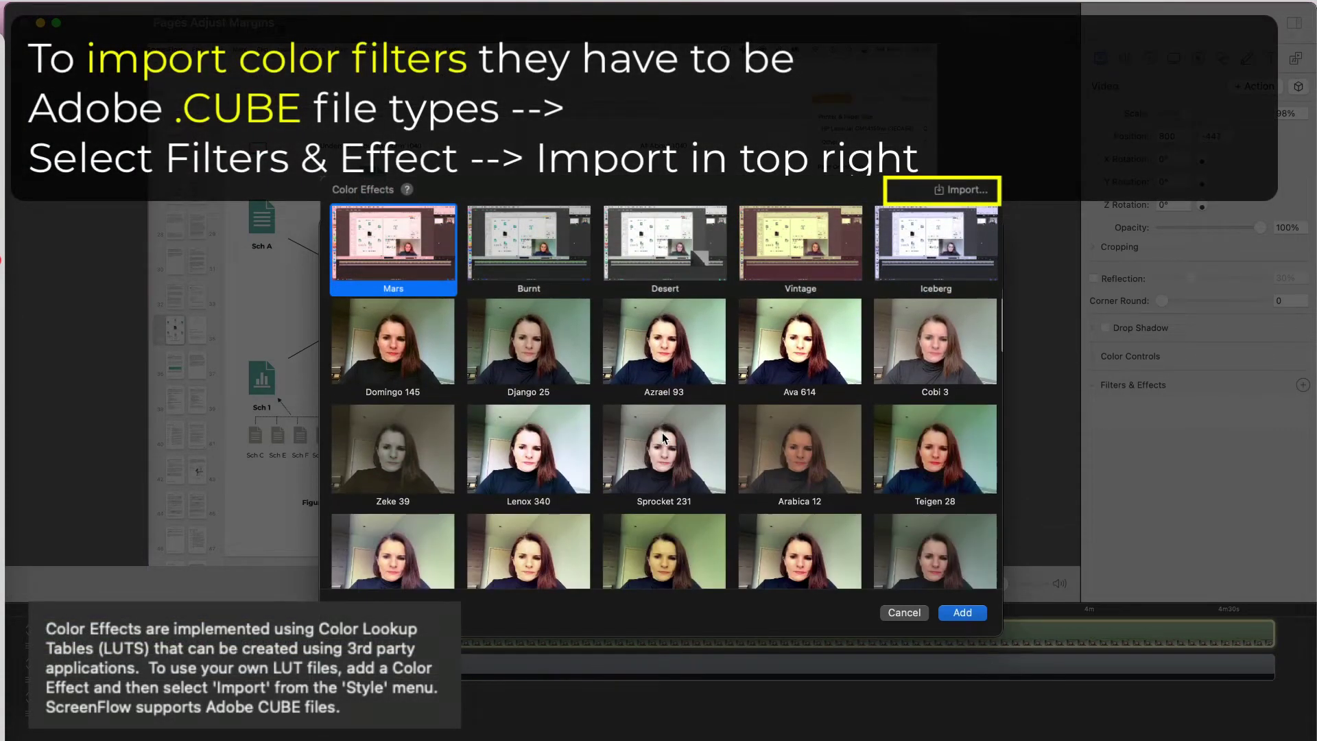
{"action": "scroll", "coordinate": [663, 437], "scroll_direction": "down", "scroll_amount": 4}
{"action": "scroll", "coordinate": [665, 437], "scroll_direction": "down", "scroll_amount": 2}
{"action": "scroll", "coordinate": [664, 437], "scroll_direction": "down", "scroll_amount": 3}
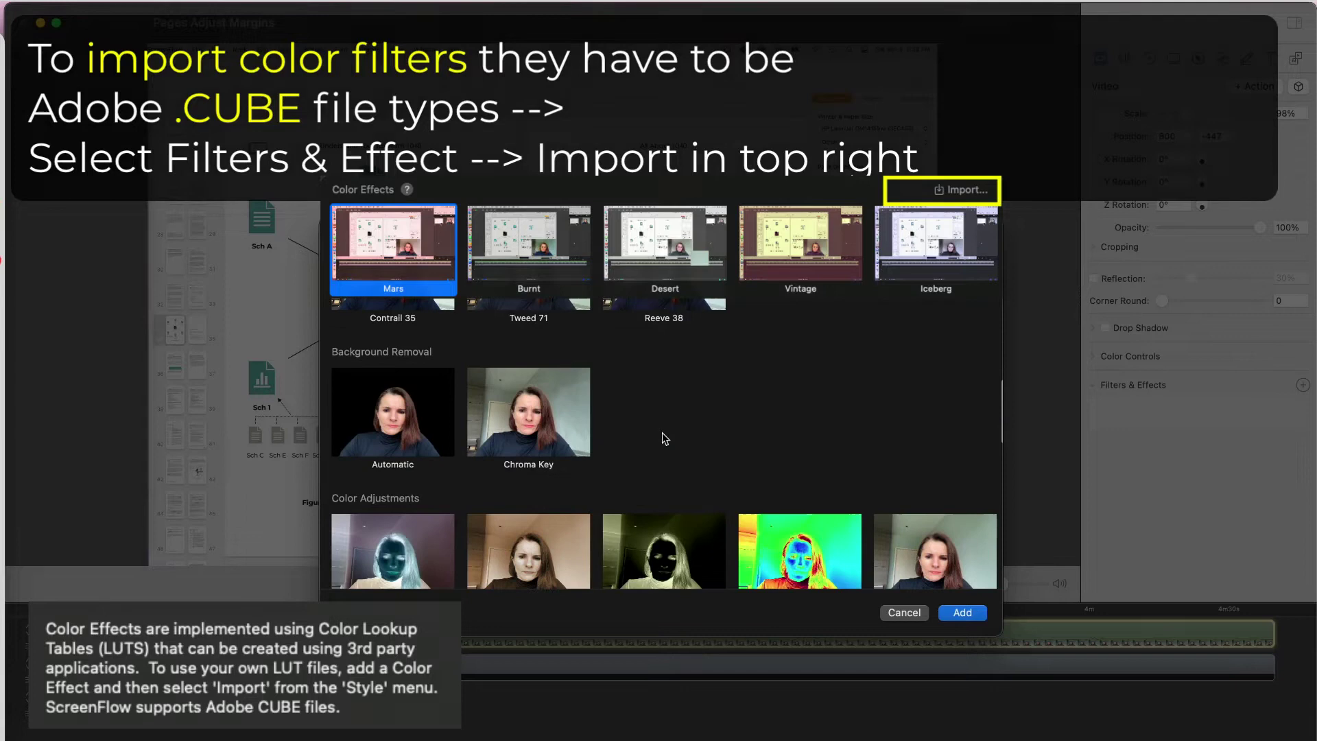
{"action": "scroll", "coordinate": [664, 437], "scroll_direction": "up", "scroll_amount": 3}
{"action": "scroll", "coordinate": [663, 437], "scroll_direction": "up", "scroll_amount": 1}
{"action": "scroll", "coordinate": [663, 437], "scroll_direction": "up", "scroll_amount": 2}
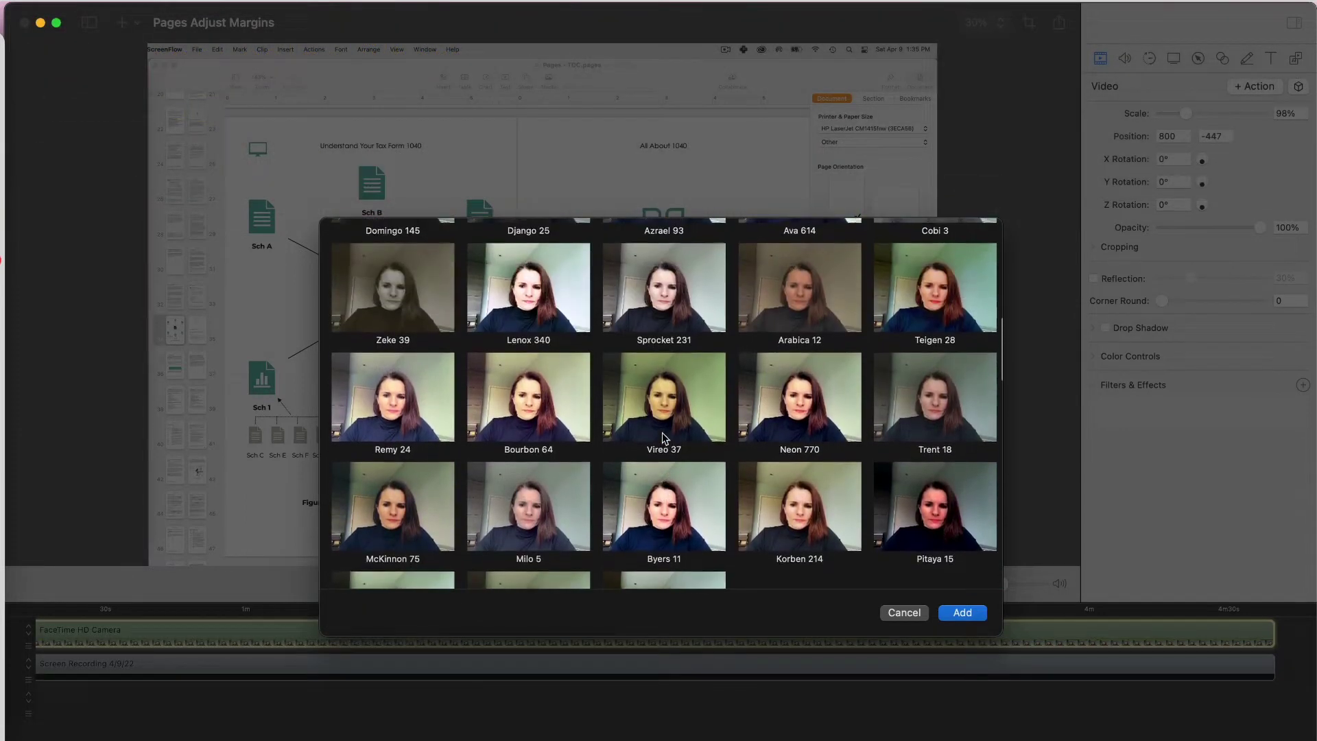
{"action": "scroll", "coordinate": [663, 438], "scroll_direction": "up", "scroll_amount": 1}
{"action": "scroll", "coordinate": [663, 437], "scroll_direction": "up", "scroll_amount": 1}
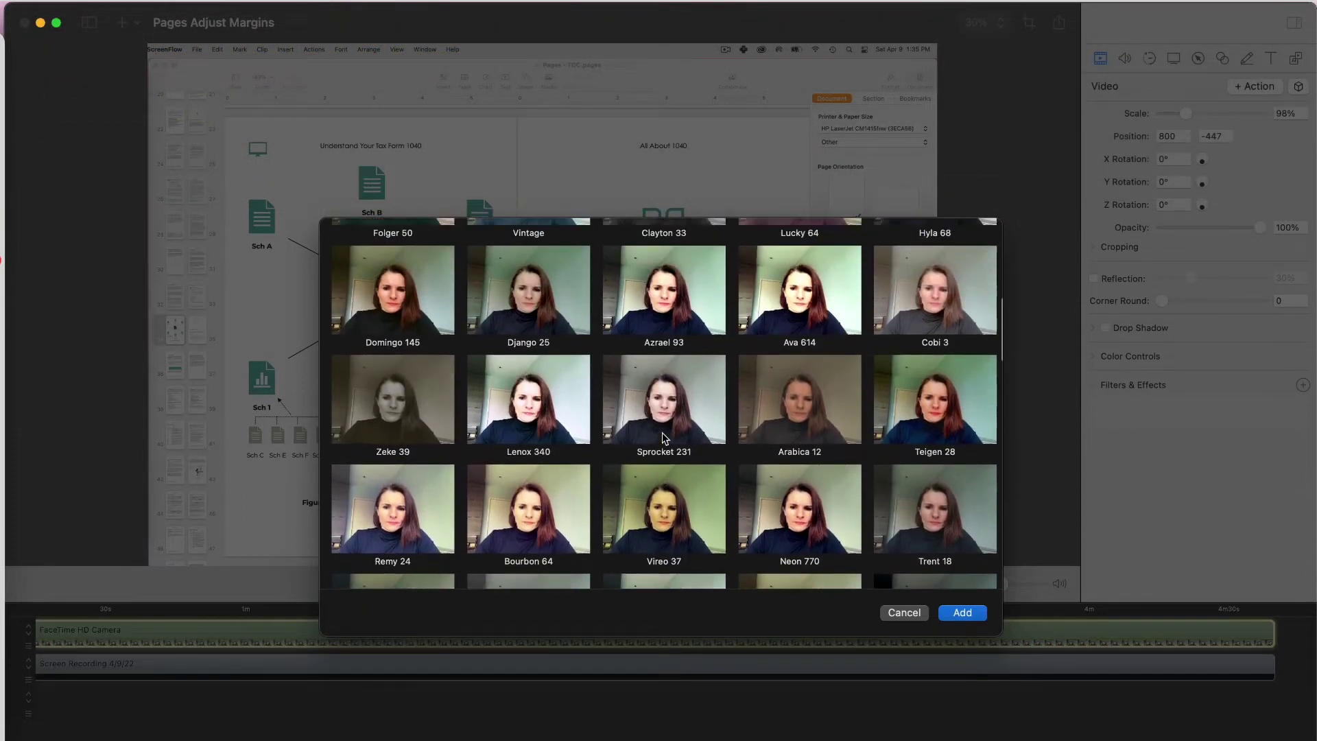
{"action": "left_click", "coordinate": [807, 291]}
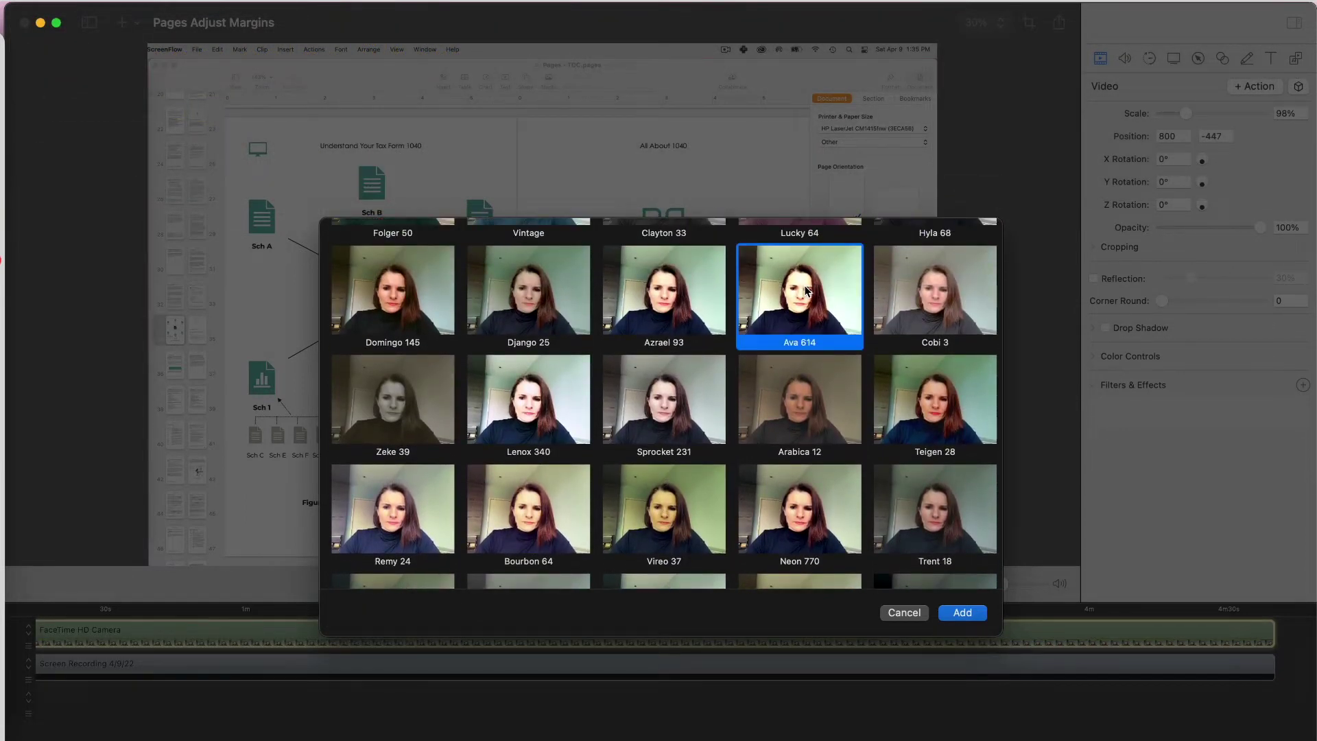
{"action": "left_click", "coordinate": [966, 615]}
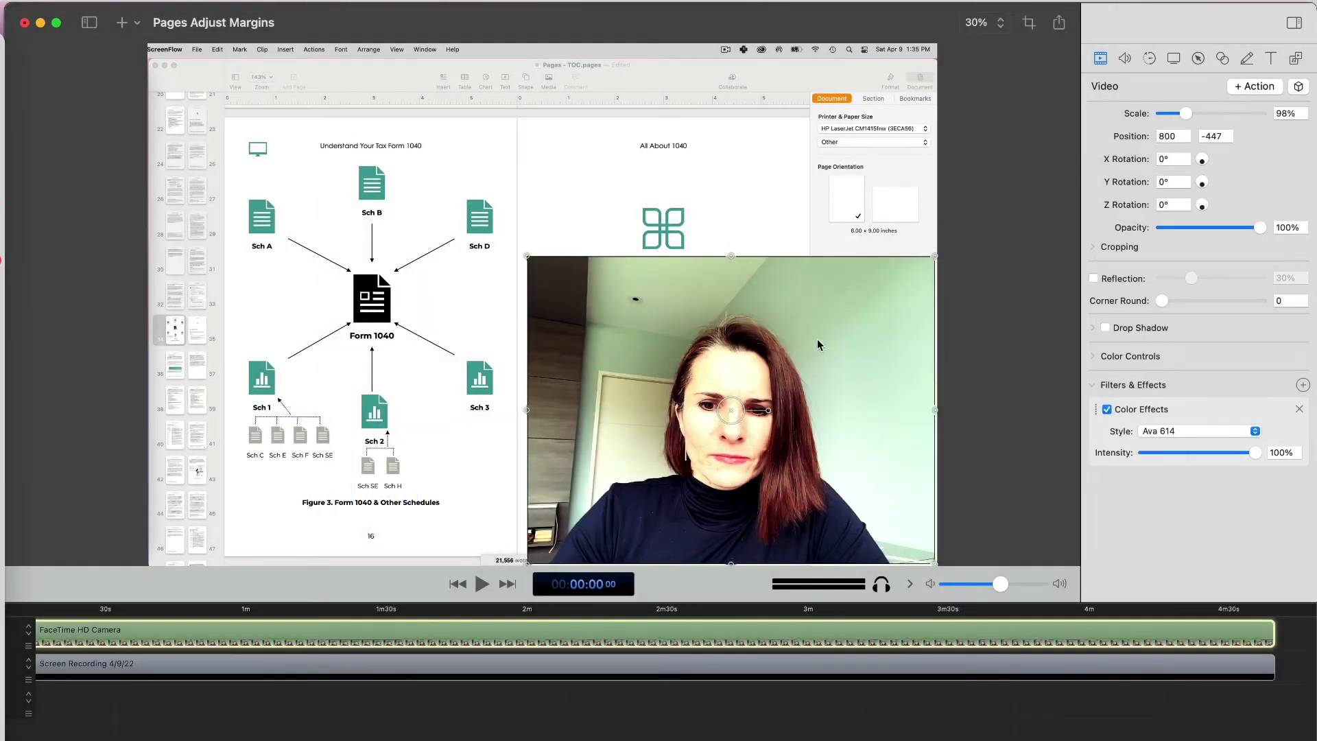
{"action": "left_click", "coordinate": [812, 230]}
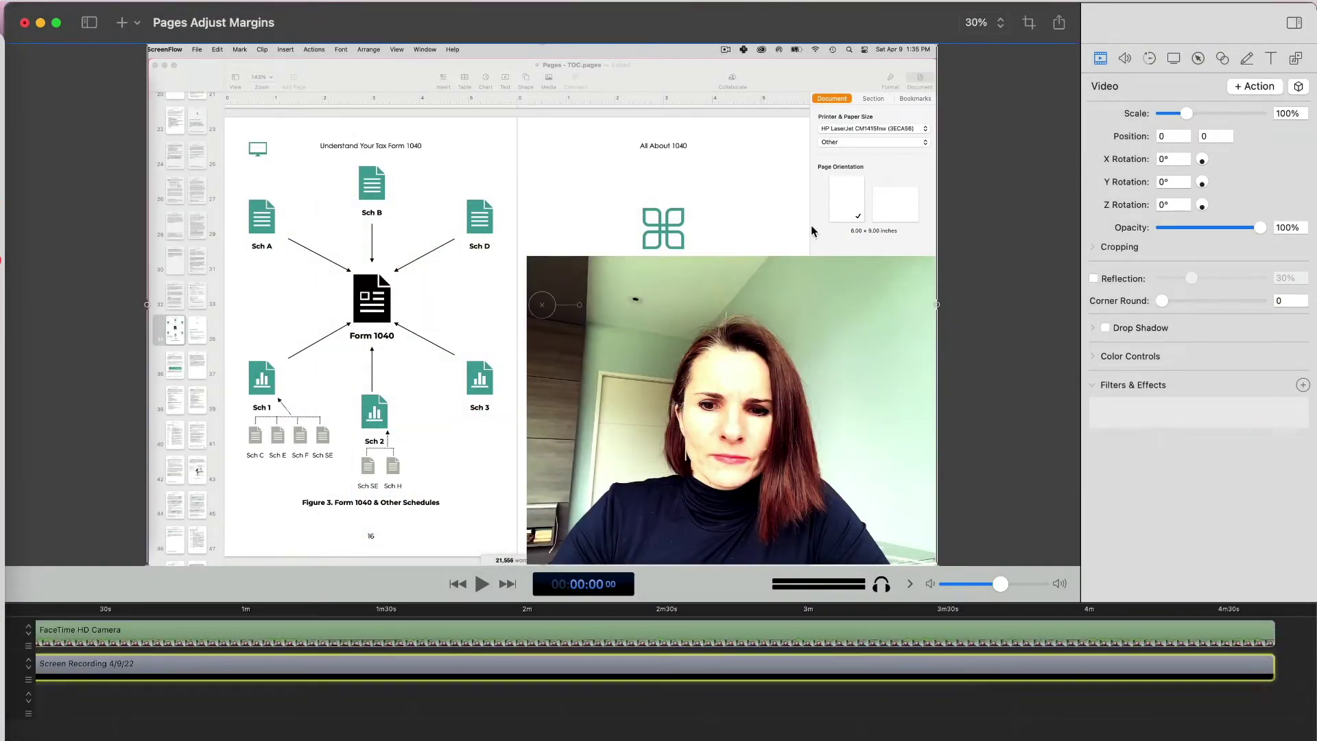
Select the FaceTime webcam clip and lower the Ava 614 intensity to 42%.
{"action": "left_click", "coordinate": [803, 446]}
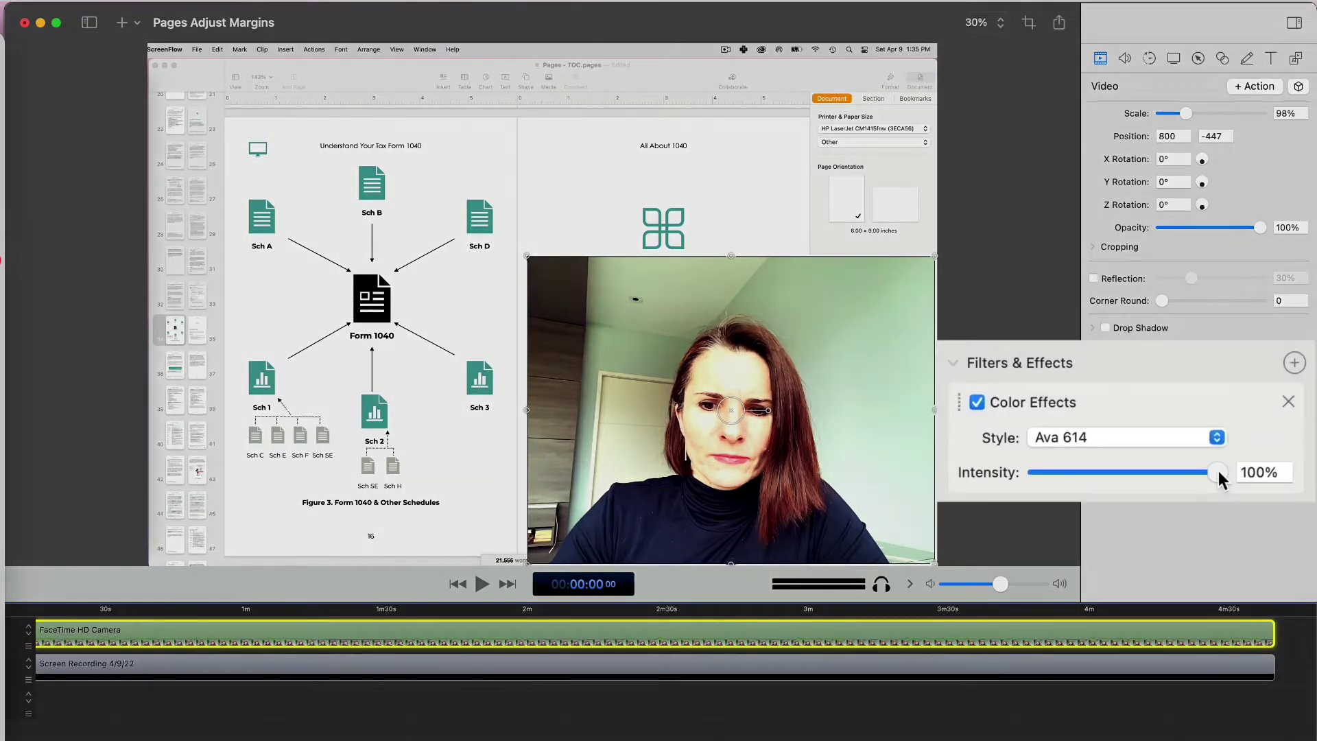
{"action": "left_click_drag", "start_coordinate": [1256, 453], "coordinate": [1114, 472]}
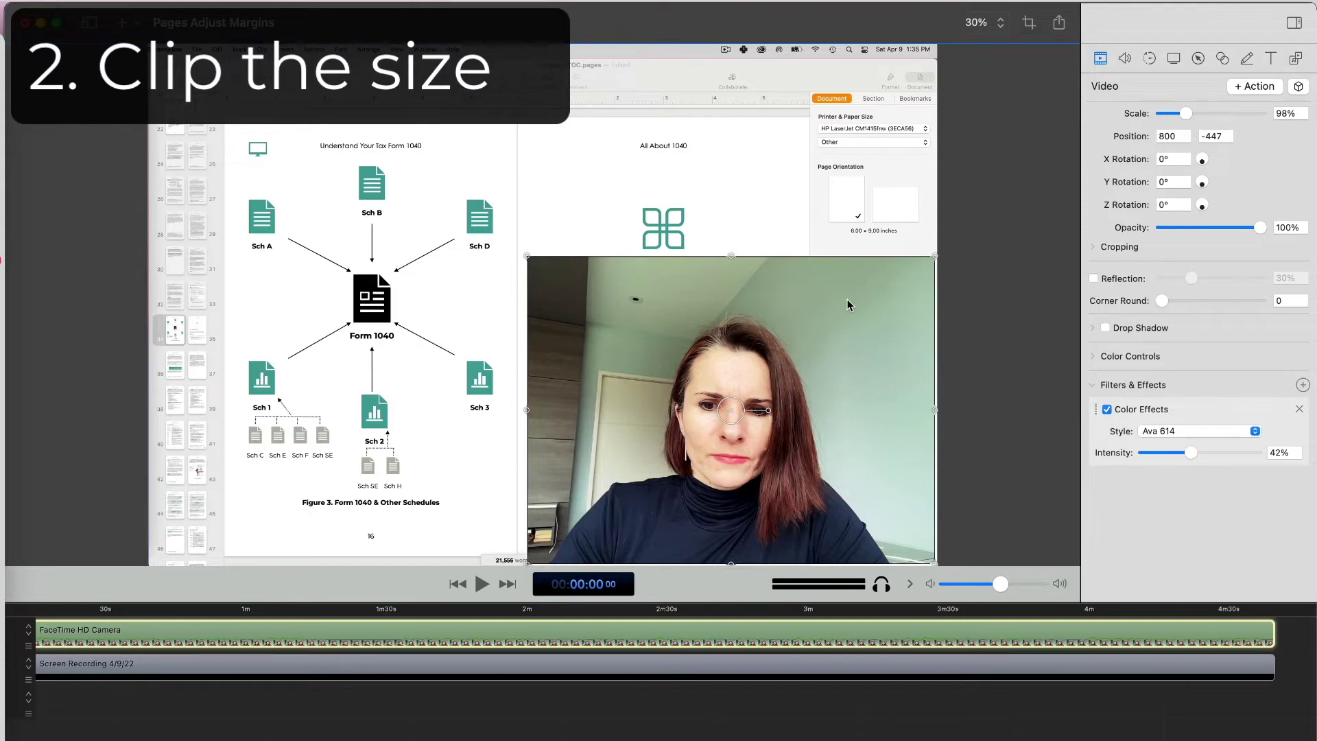
Expand Cropping and crop in the webcam's left and top edges.
{"action": "left_click", "coordinate": [1094, 249]}
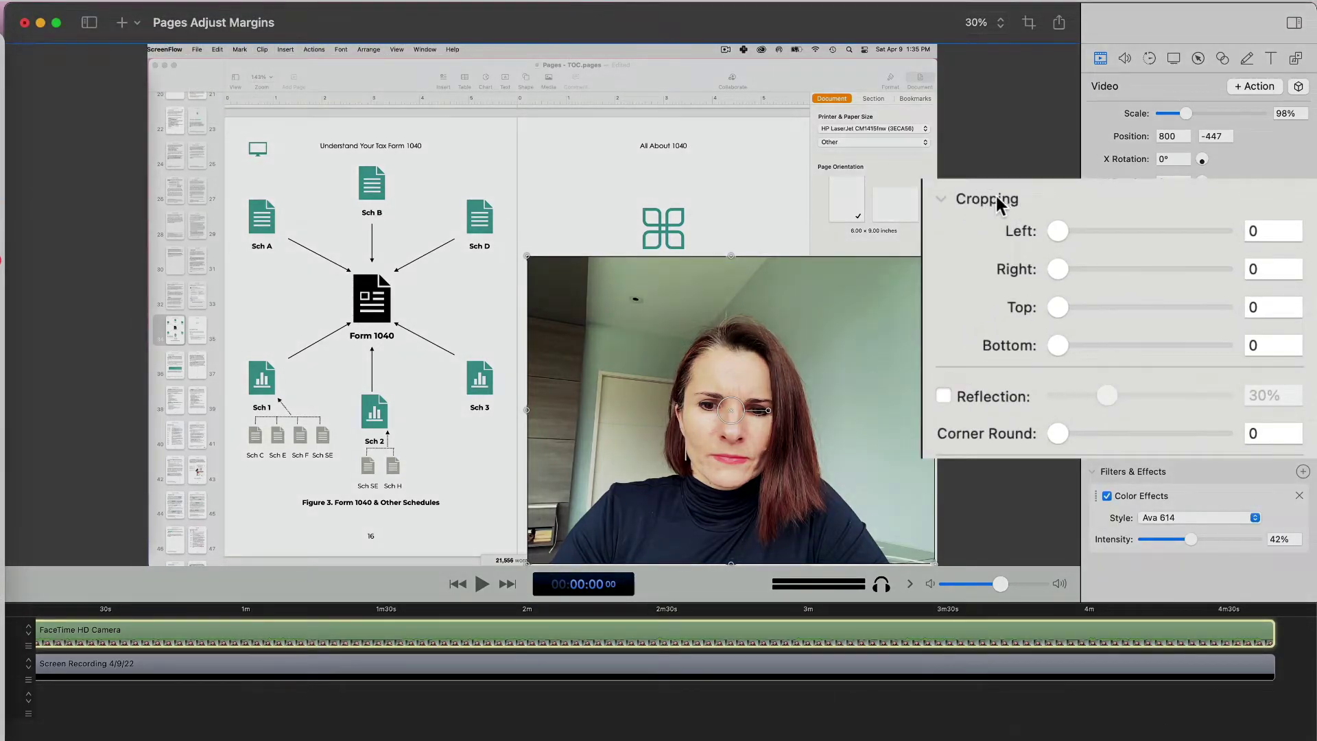
{"action": "mouse_move", "coordinate": [1058, 231]}
{"action": "left_mouse_down"}
{"action": "mouse_move", "coordinate": [1078, 232]}
{"action": "mouse_move", "coordinate": [1062, 269]}
{"action": "mouse_move", "coordinate": [1102, 270]}
{"action": "left_mouse_up"}
{"action": "left_click_drag", "start_coordinate": [1065, 311], "coordinate": [1118, 325]}
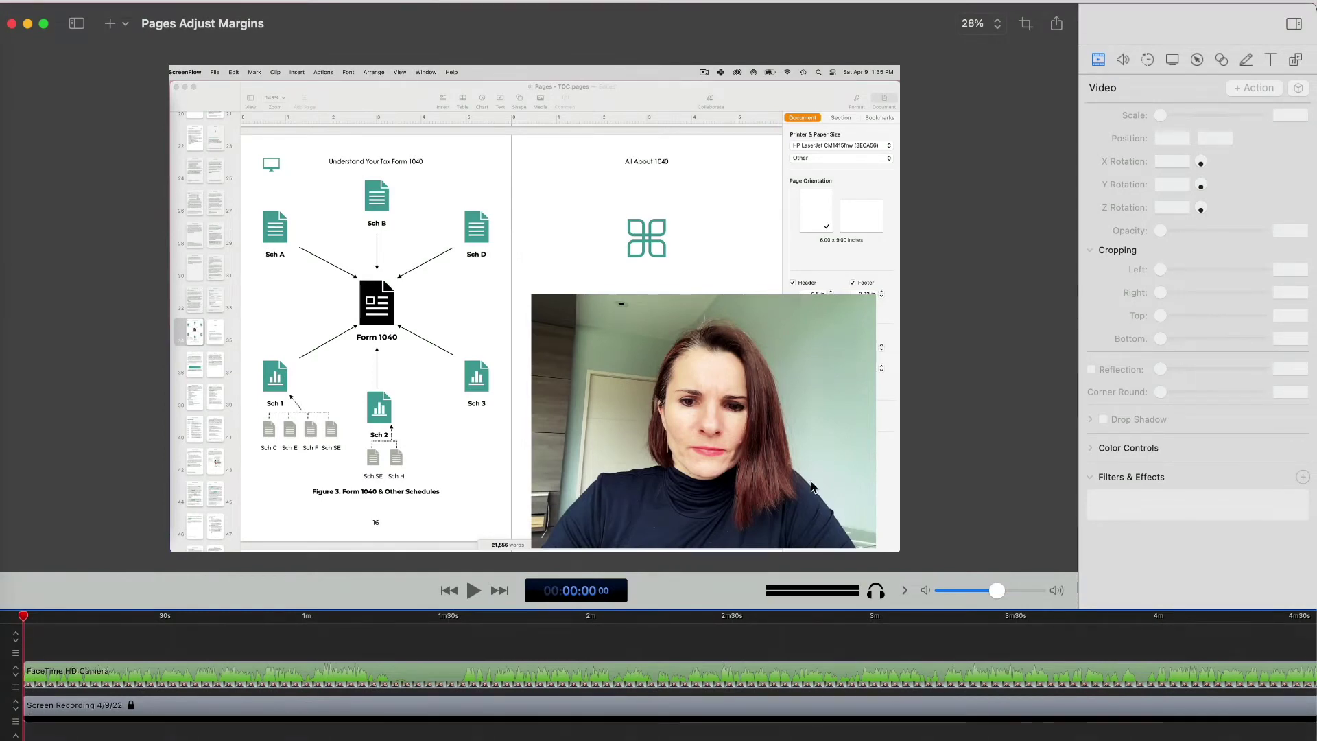
{"action": "left_click", "coordinate": [813, 422]}
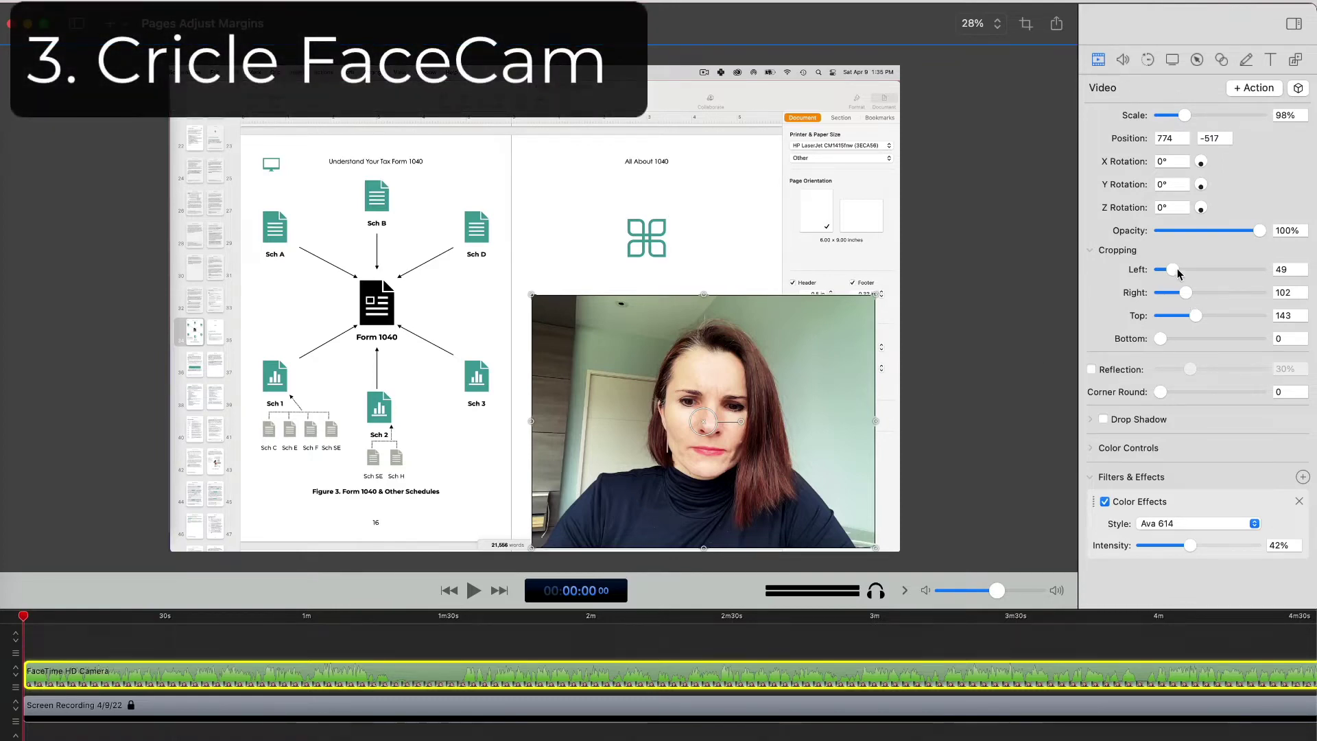
Crop the webcam to about Left 299, Right 302, Top 197 and Bottom 161.
{"action": "left_click_drag", "start_coordinate": [1120, 248], "coordinate": [1165, 247]}
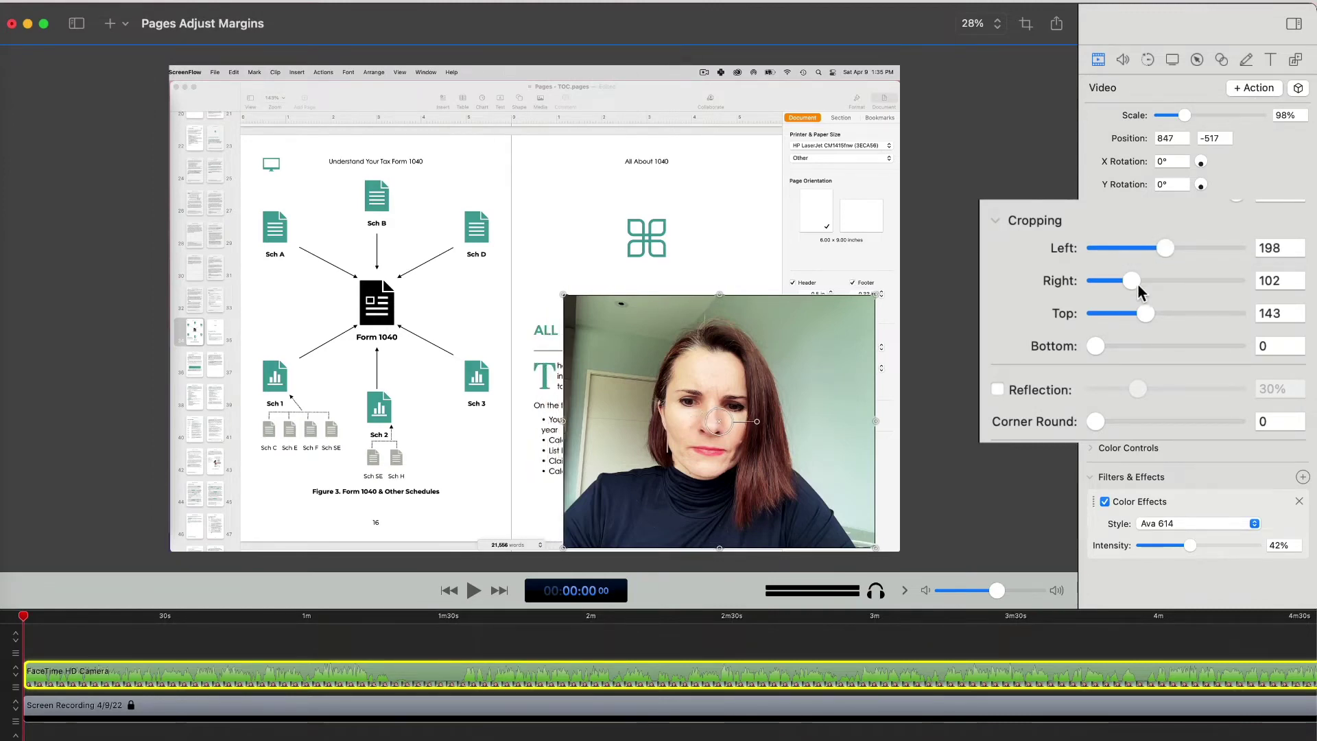
{"action": "left_click_drag", "start_coordinate": [1138, 282], "coordinate": [1175, 285]}
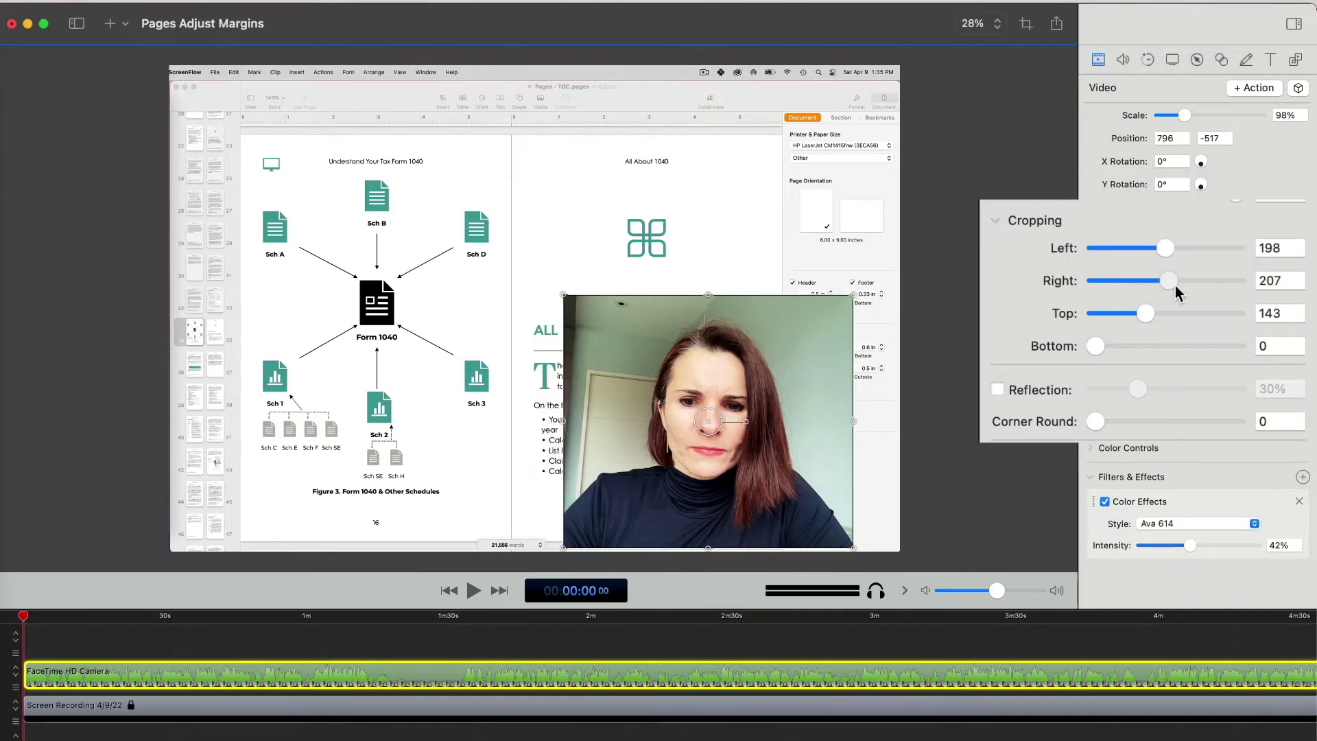
{"action": "left_click_drag", "start_coordinate": [1151, 312], "coordinate": [1171, 312]}
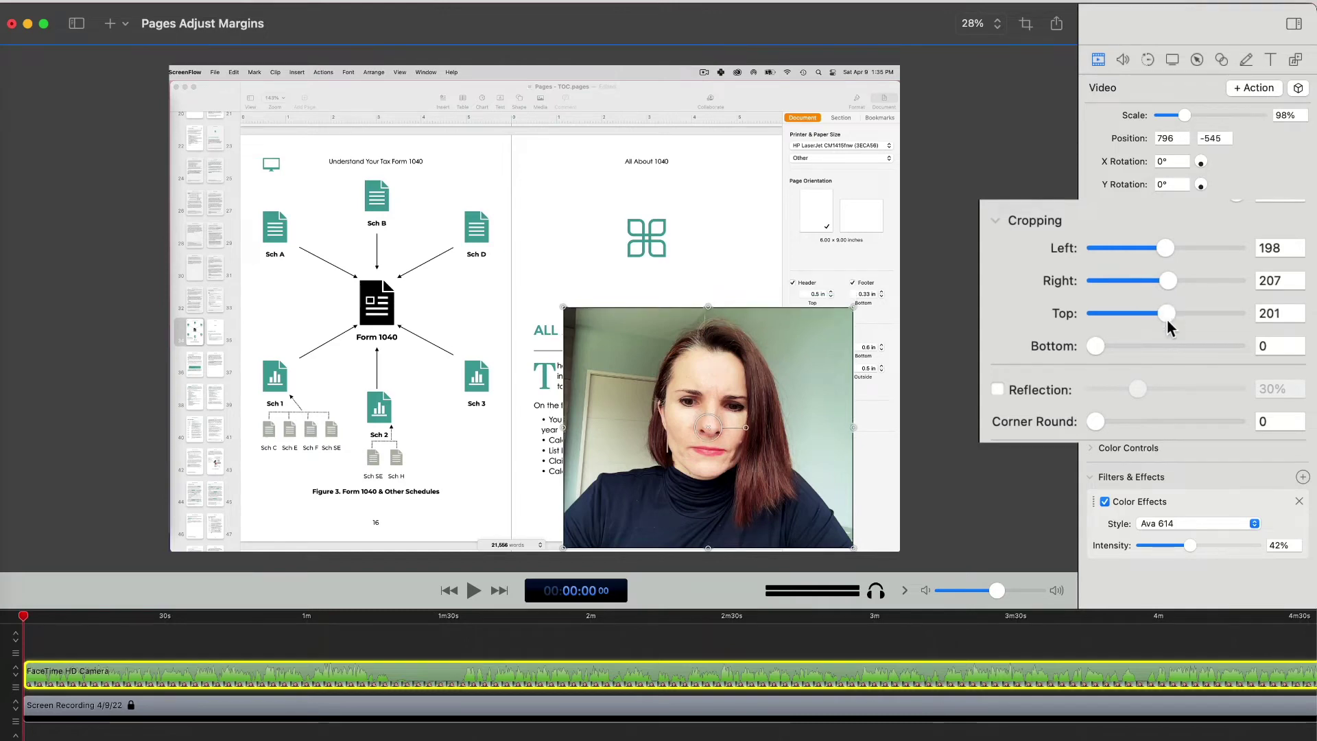
{"action": "mouse_move", "coordinate": [1109, 350]}
{"action": "left_mouse_down"}
{"action": "mouse_move", "coordinate": [1156, 355]}
{"action": "mouse_move", "coordinate": [1189, 319]}
{"action": "mouse_move", "coordinate": [1168, 312]}
{"action": "mouse_move", "coordinate": [1206, 280]}
{"action": "mouse_move", "coordinate": [1201, 249]}
{"action": "left_mouse_up"}
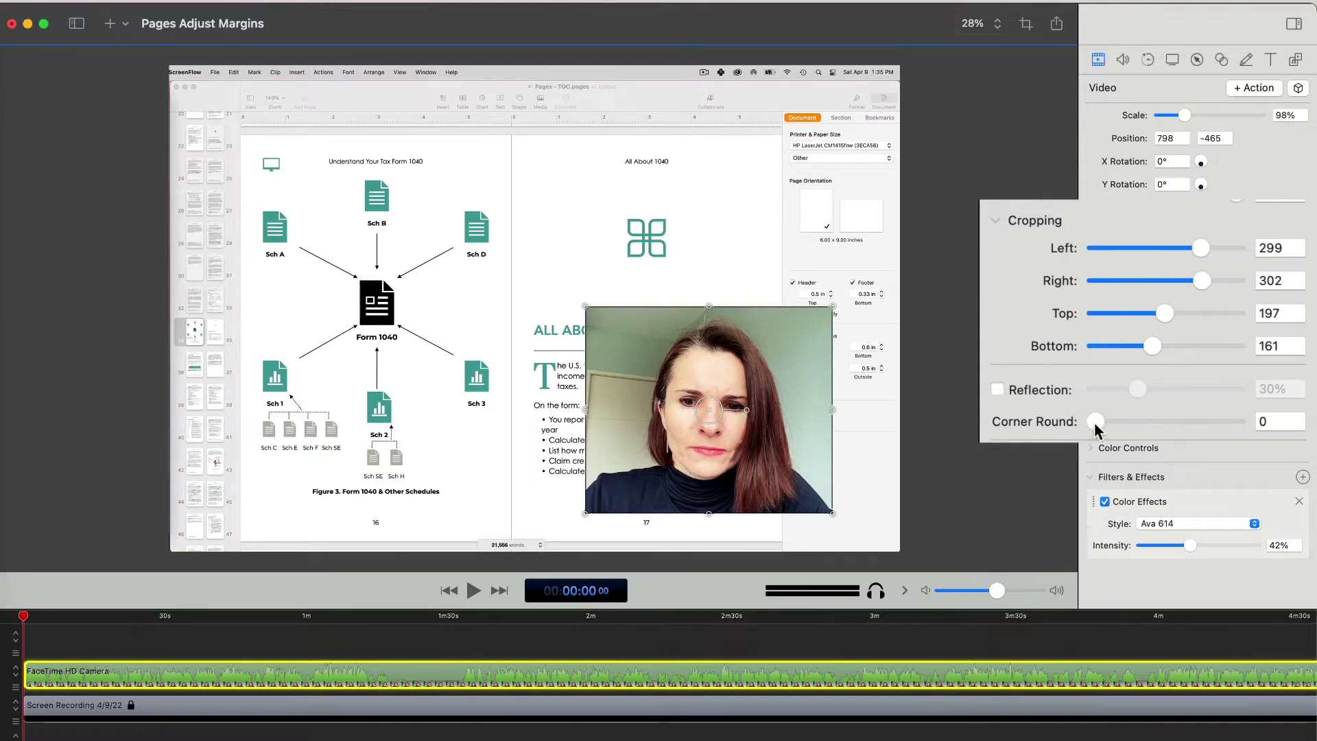
Set Corner Round to 400 and push the Left crop to its maximum.
{"action": "left_click_drag", "start_coordinate": [1094, 422], "coordinate": [1239, 425]}
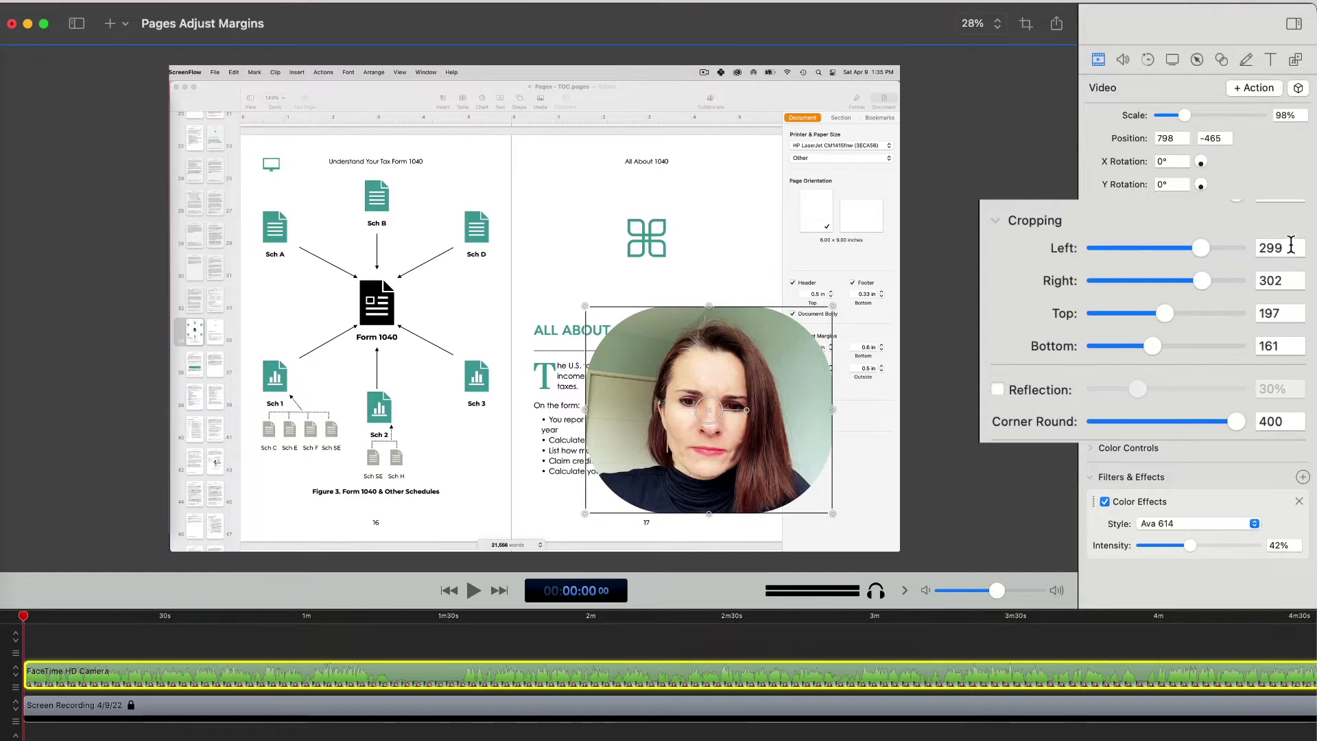
{"action": "double_click", "coordinate": [1290, 247]}
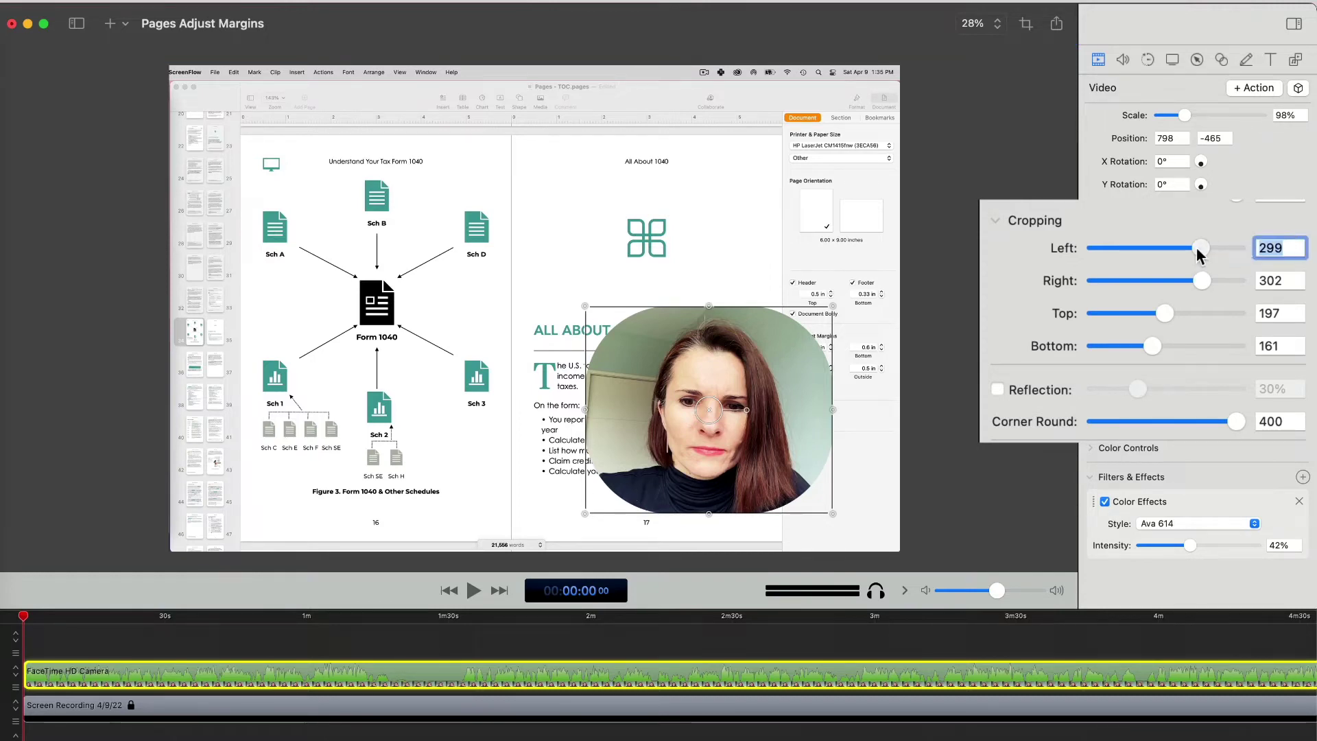
{"action": "mouse_move", "coordinate": [1200, 248]}
{"action": "left_mouse_down"}
{"action": "mouse_move", "coordinate": [1239, 250]}
{"action": "mouse_move", "coordinate": [1254, 285]}
{"action": "left_mouse_up"}
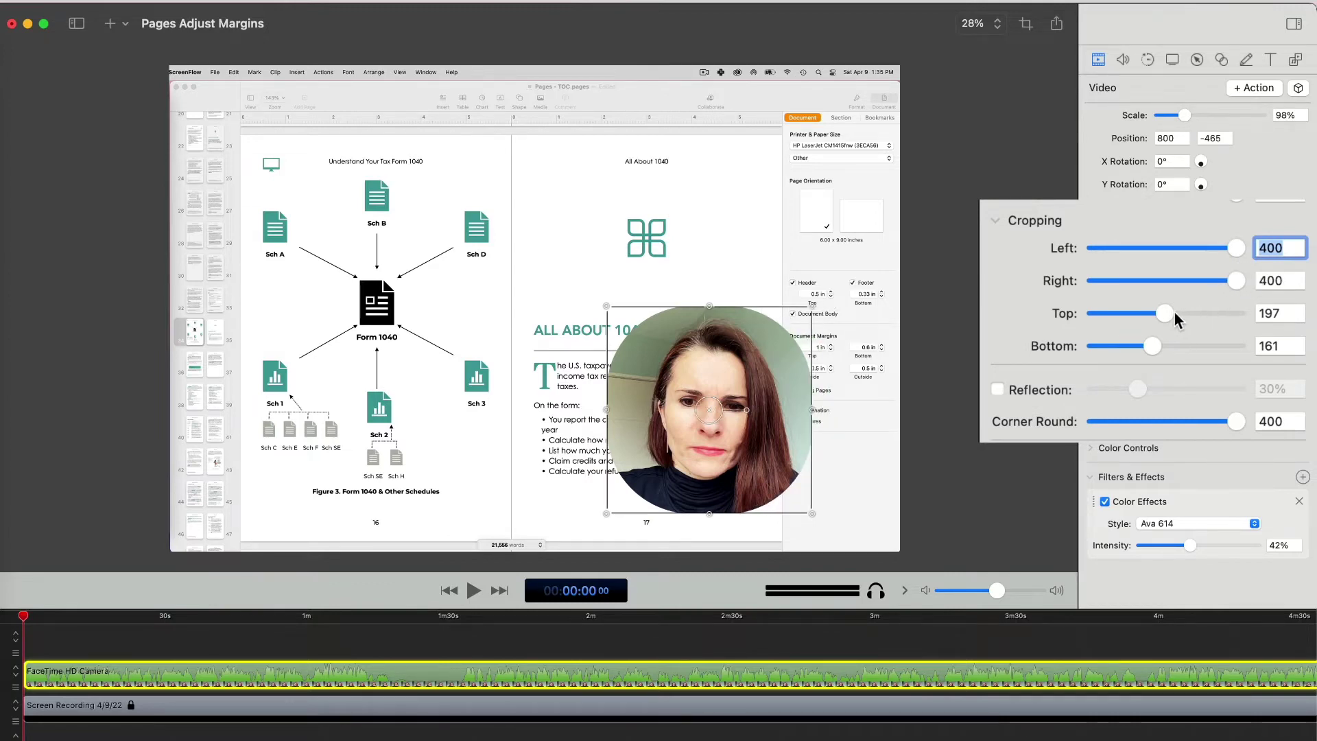
Nudge the top and bottom crops, then enter a Left crop of 435.
{"action": "mouse_move", "coordinate": [1166, 313]}
{"action": "left_mouse_down"}
{"action": "mouse_move", "coordinate": [1234, 315]}
{"action": "mouse_move", "coordinate": [1185, 317]}
{"action": "left_mouse_up"}
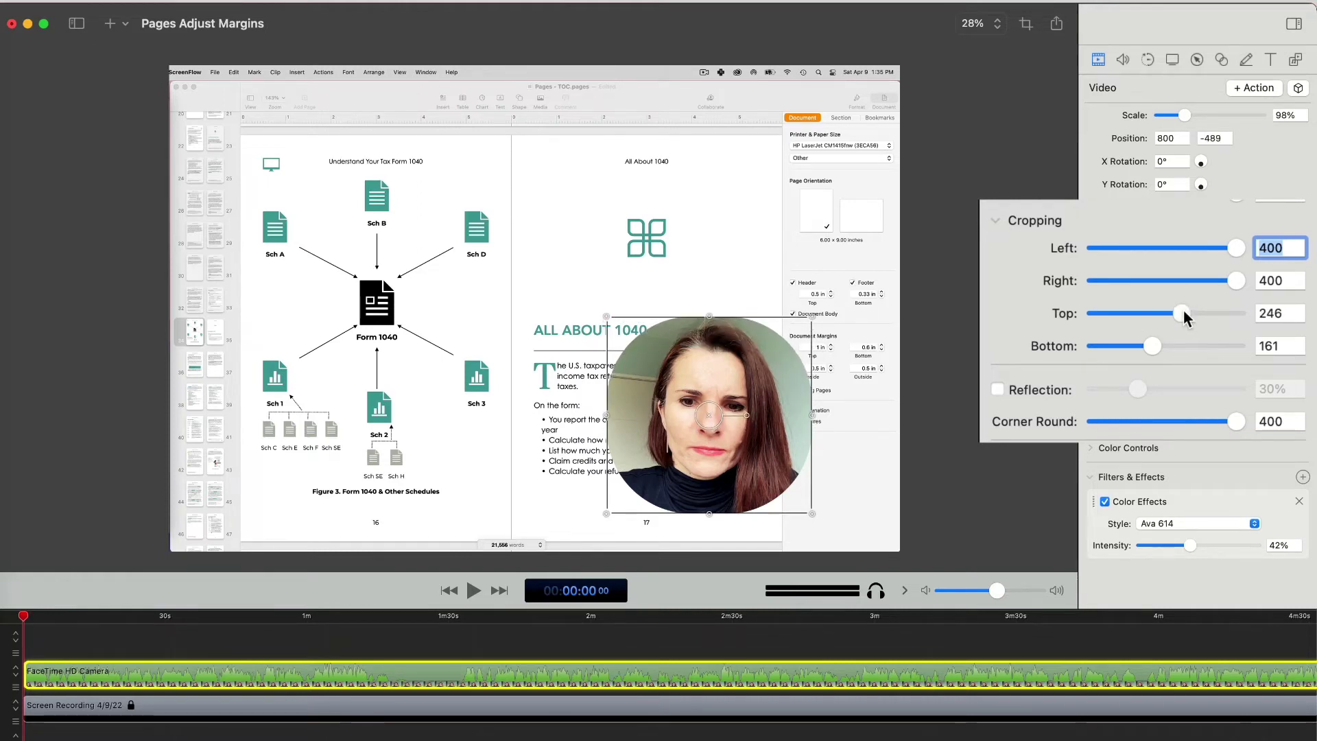
{"action": "left_click_drag", "start_coordinate": [1154, 346], "coordinate": [1176, 348]}
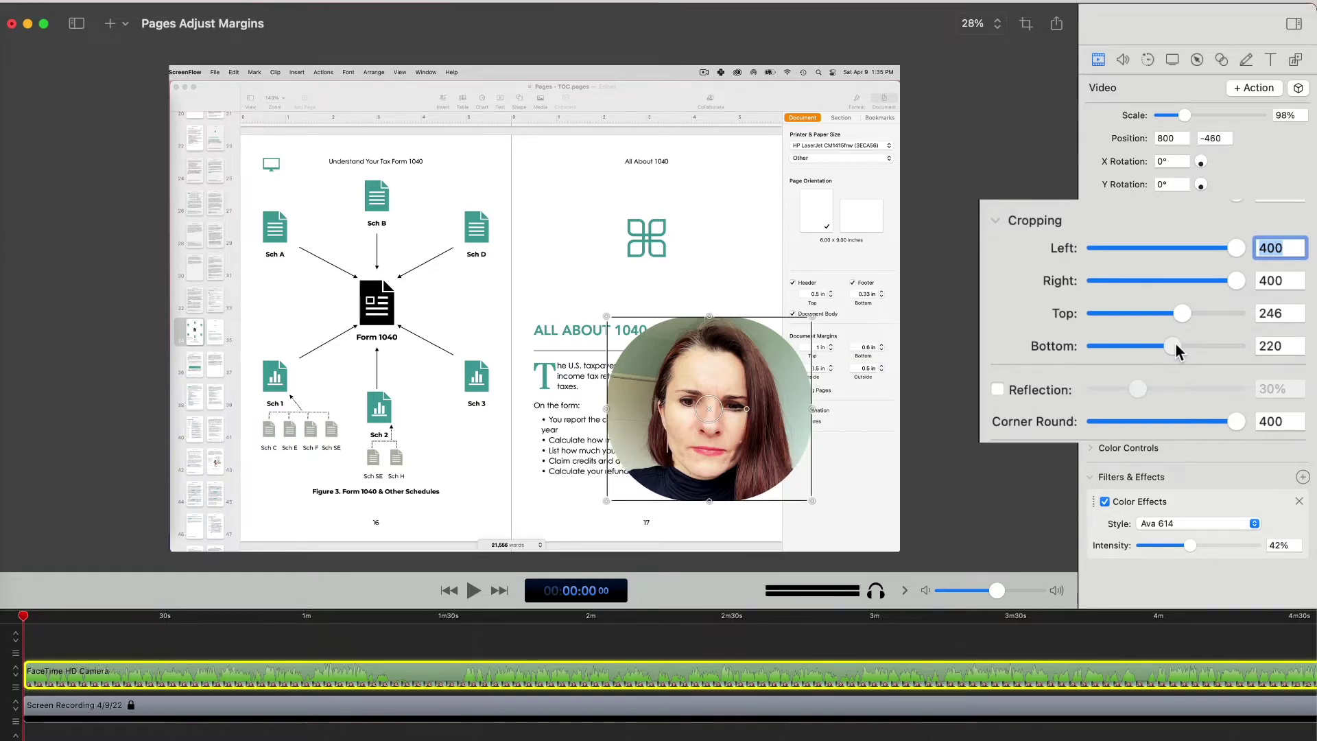
{"action": "left_click_drag", "start_coordinate": [1177, 350], "coordinate": [1175, 350]}
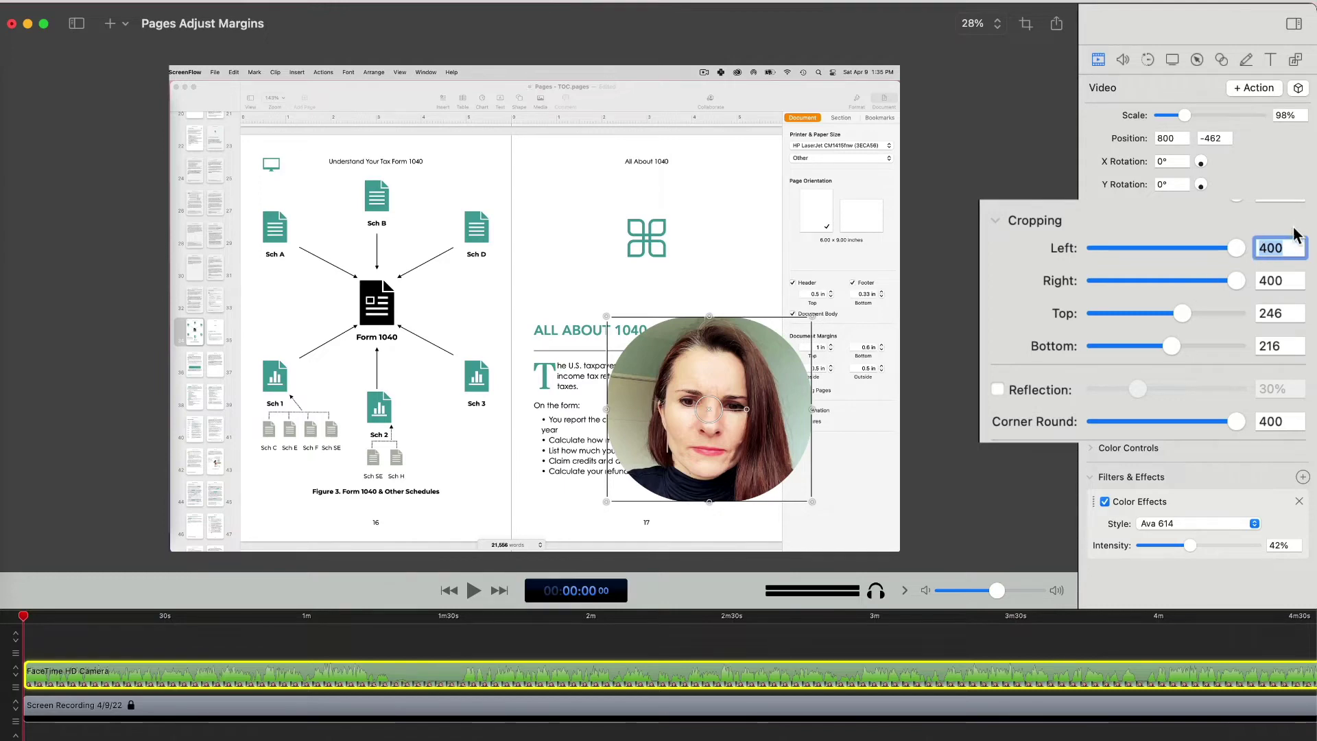
{"action": "left_click", "coordinate": [1295, 249]}
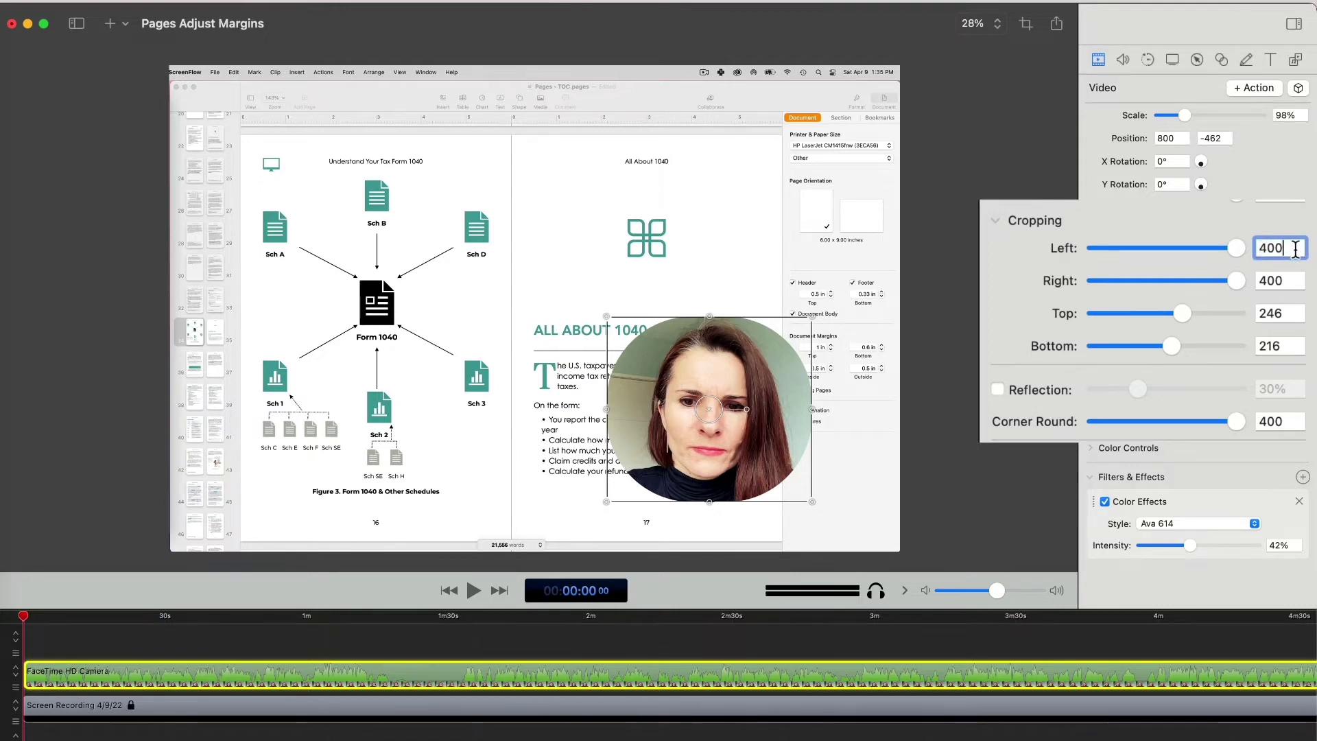
{"action": "left_click_drag", "start_coordinate": [1282, 249], "coordinate": [1257, 255]}
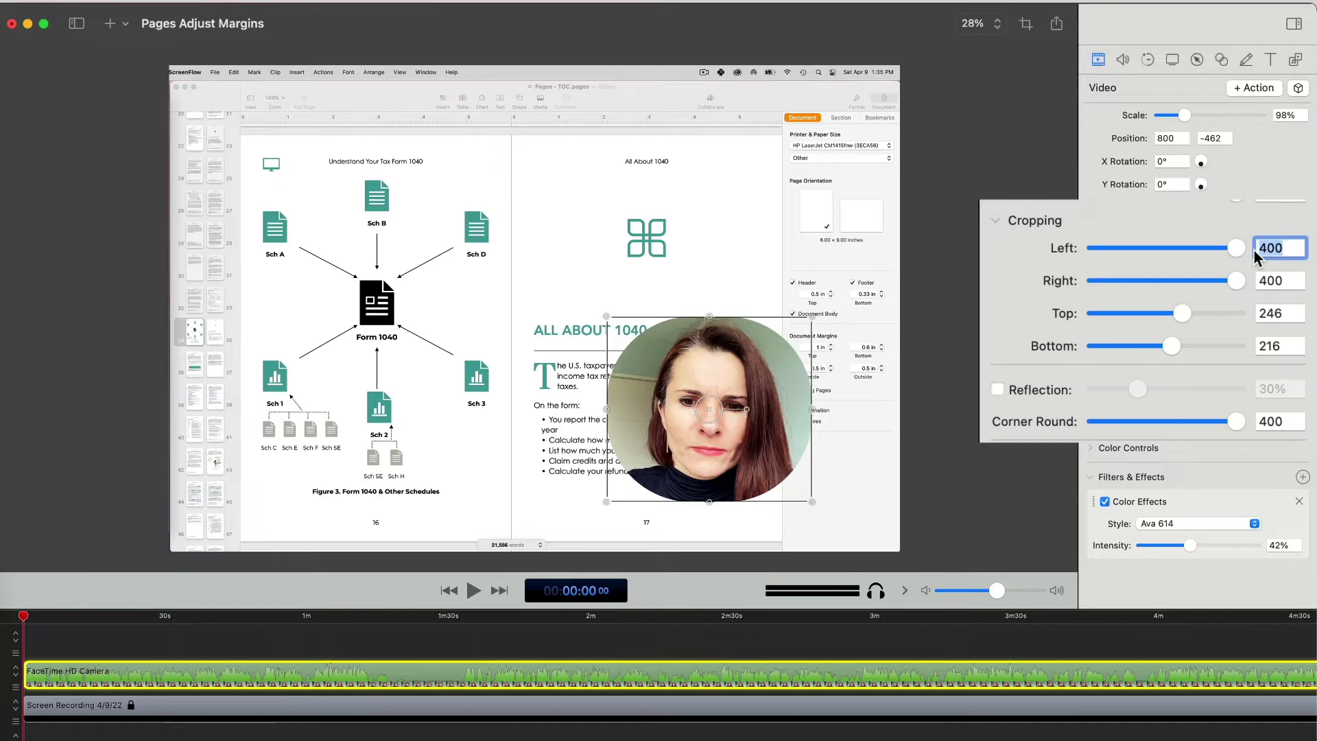
{"action": "type", "text": "435"}
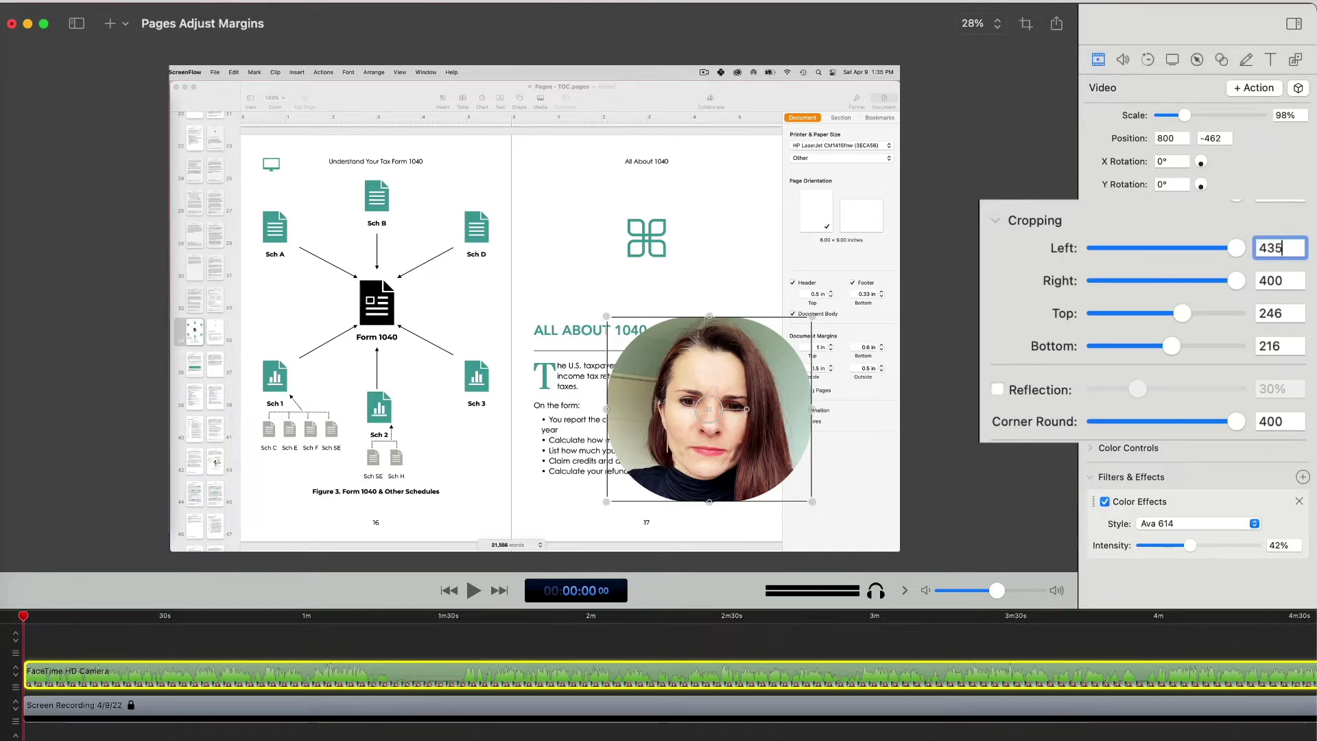
{"action": "key", "text": "Return"}
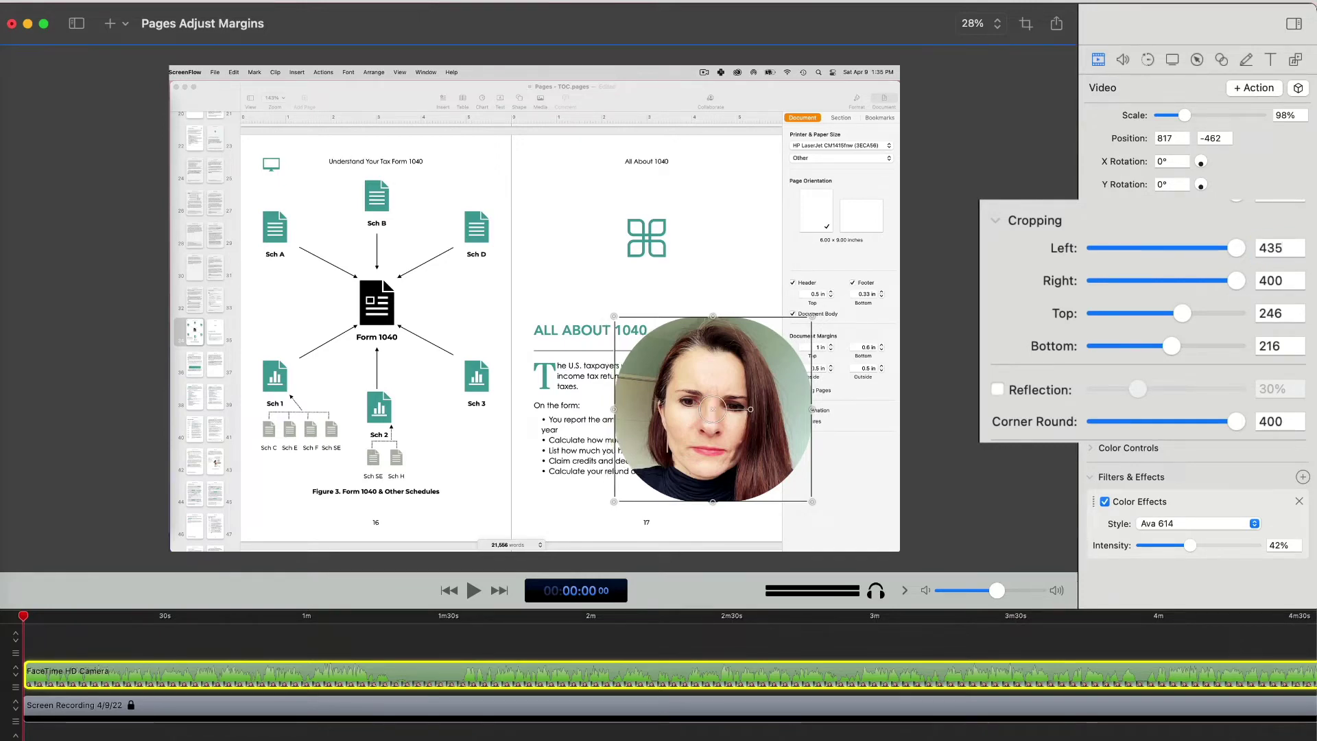
Set the Right, Top and Bottom crops to 420, 229 and 180.
{"action": "double_click", "coordinate": [1258, 280]}
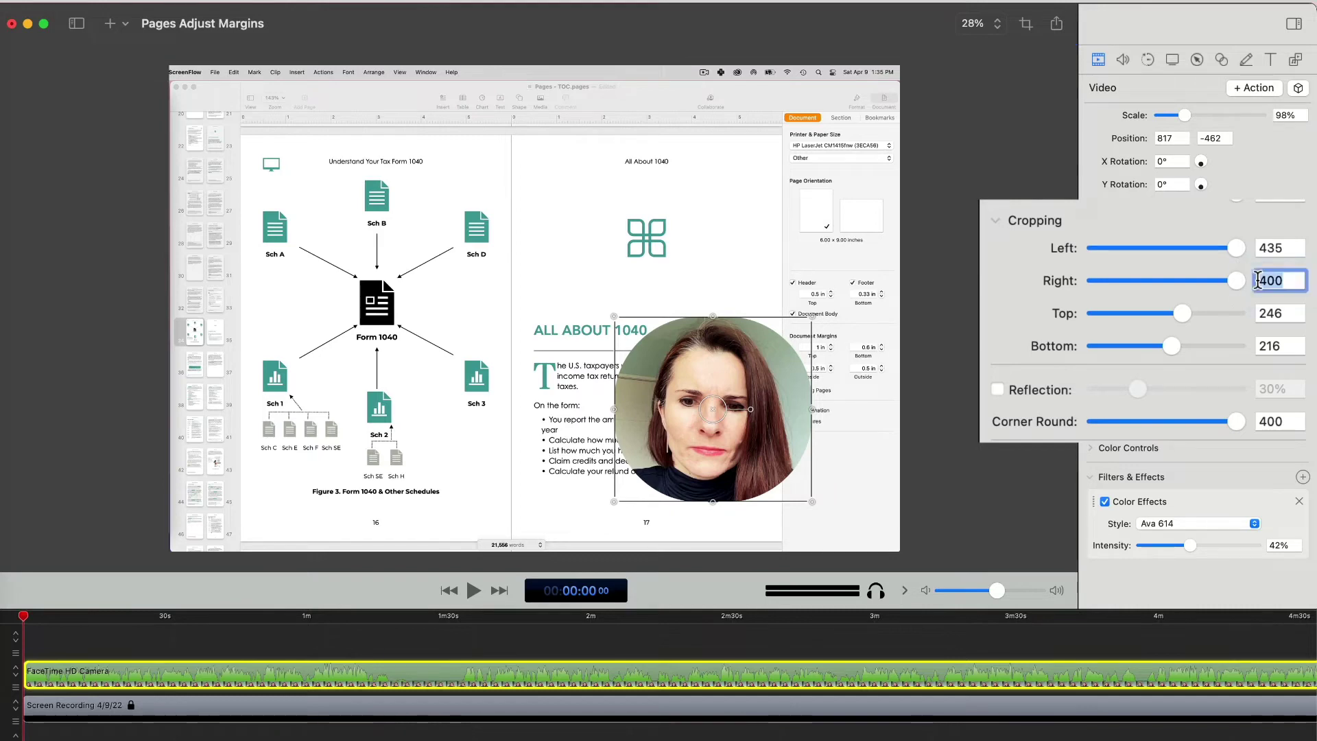
{"action": "type", "text": "4"}
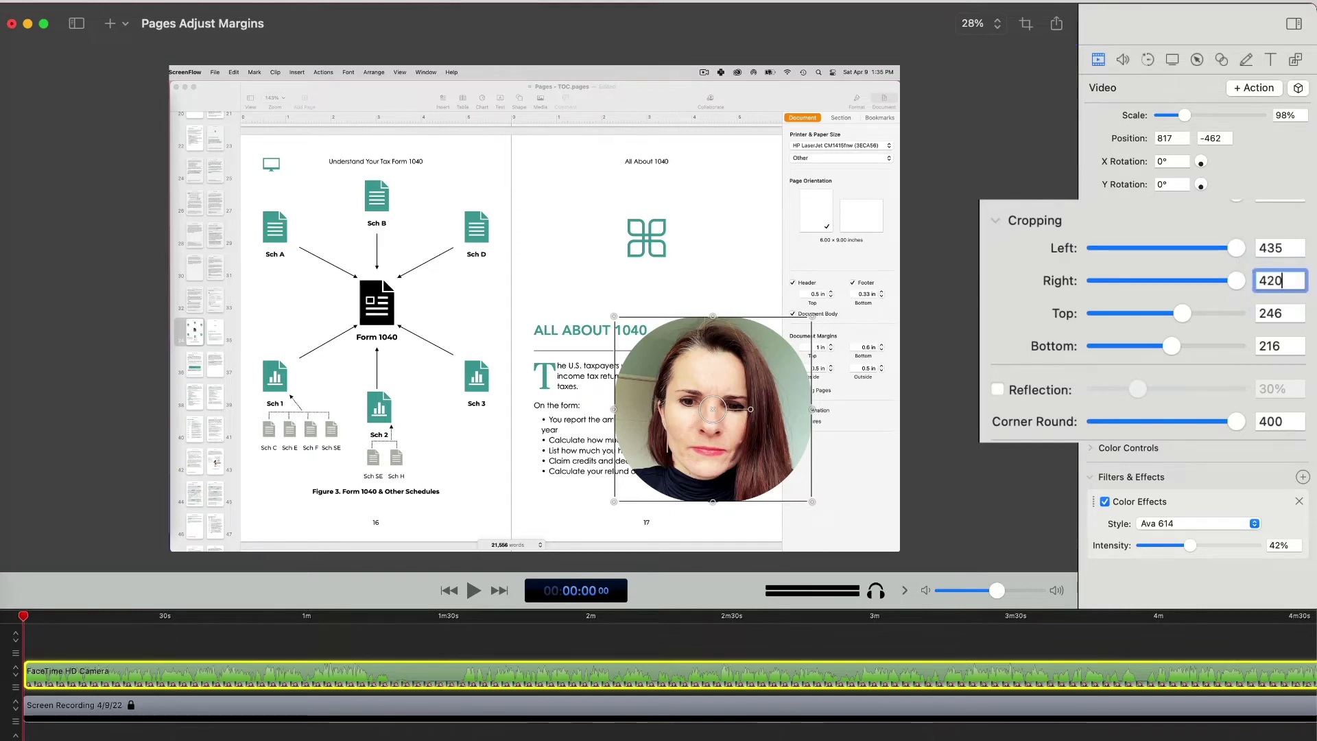
{"action": "key", "text": "Return"}
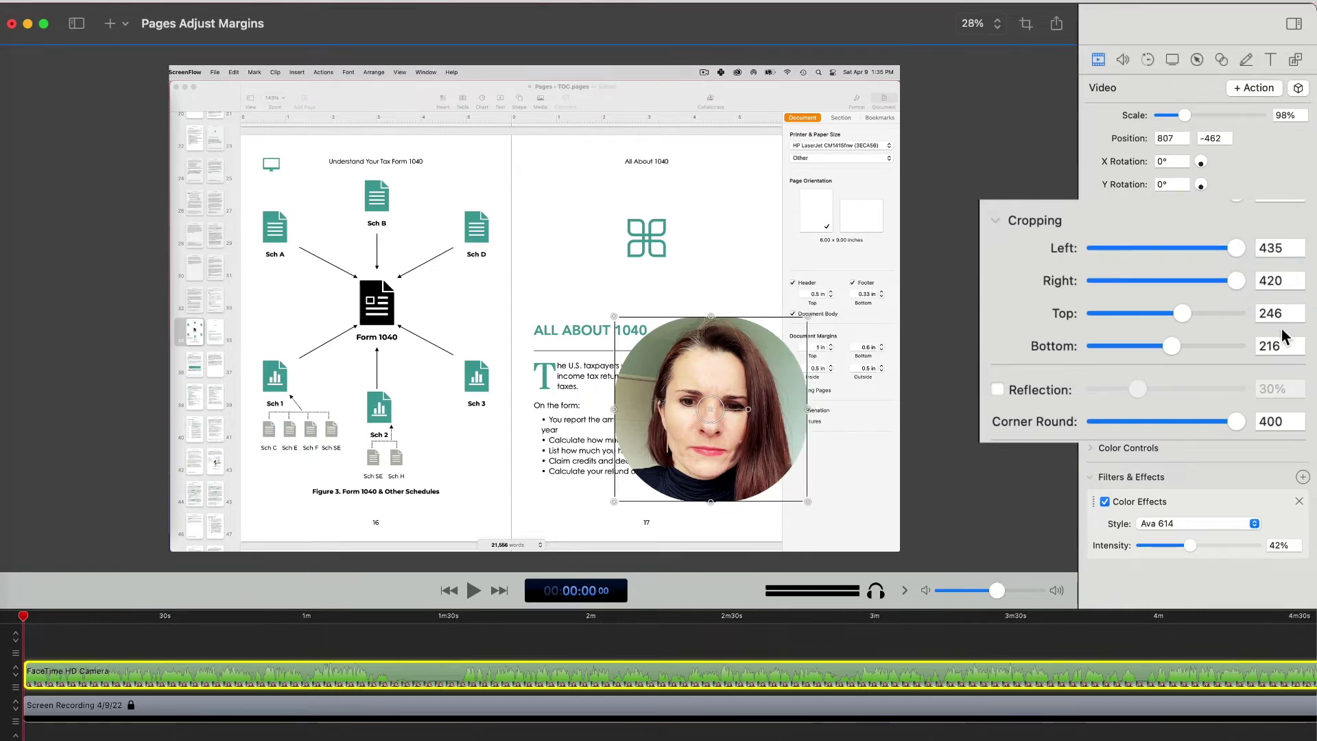
{"action": "double_click", "coordinate": [1280, 313]}
{"action": "type", "text": "2"}
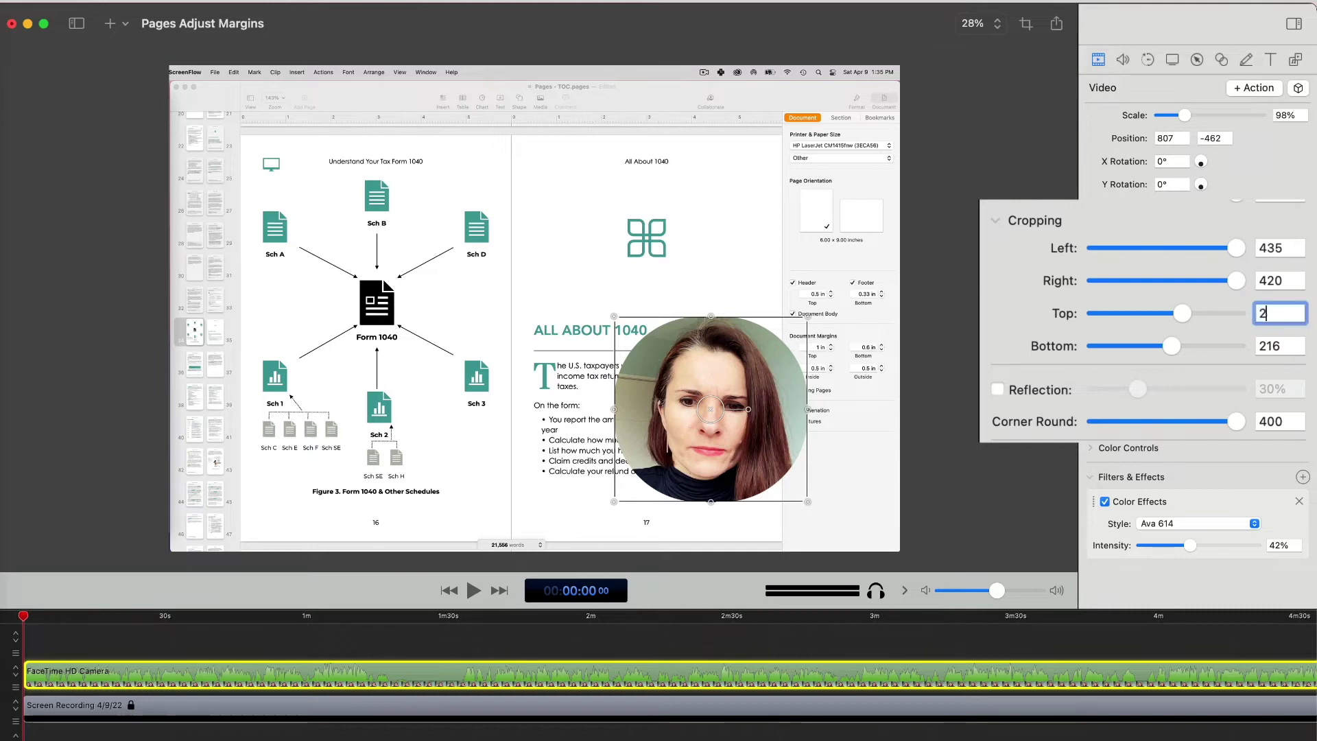
{"action": "type", "text": "29"}
{"action": "key", "text": "Return"}
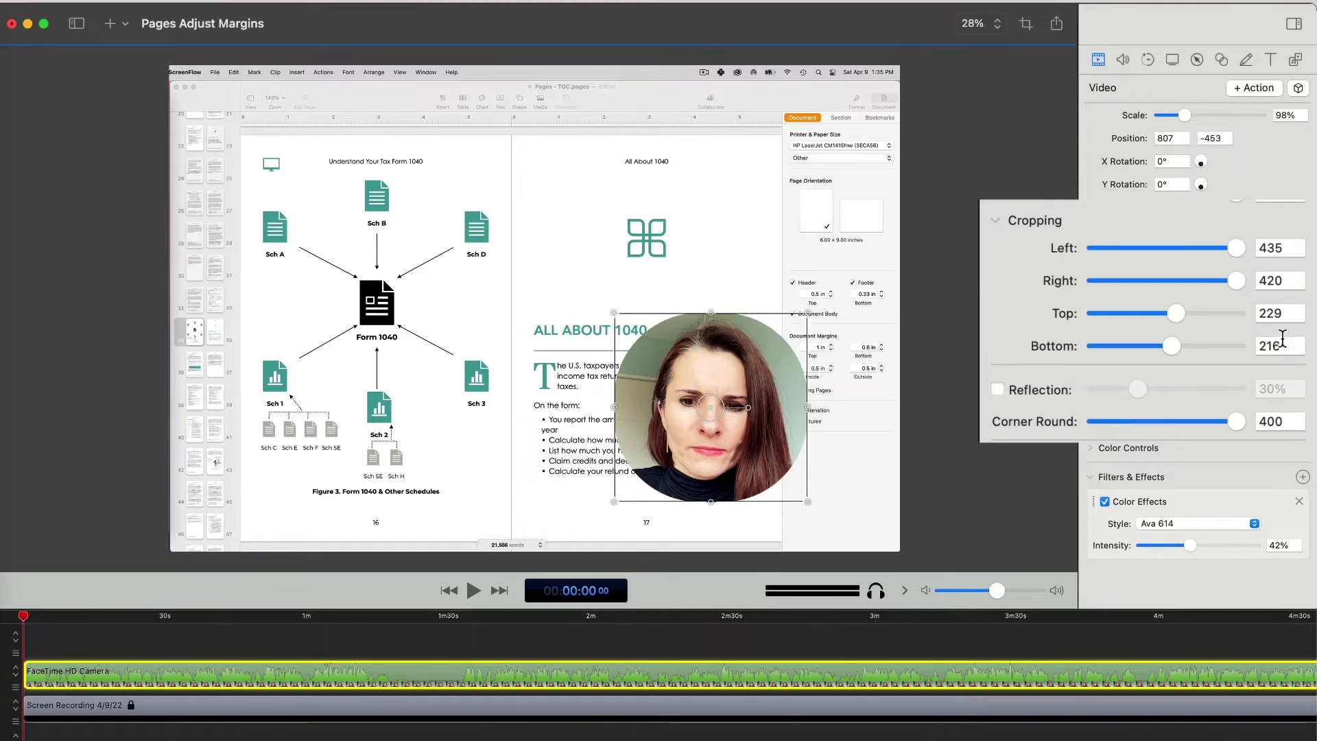
{"action": "double_click", "coordinate": [1281, 345]}
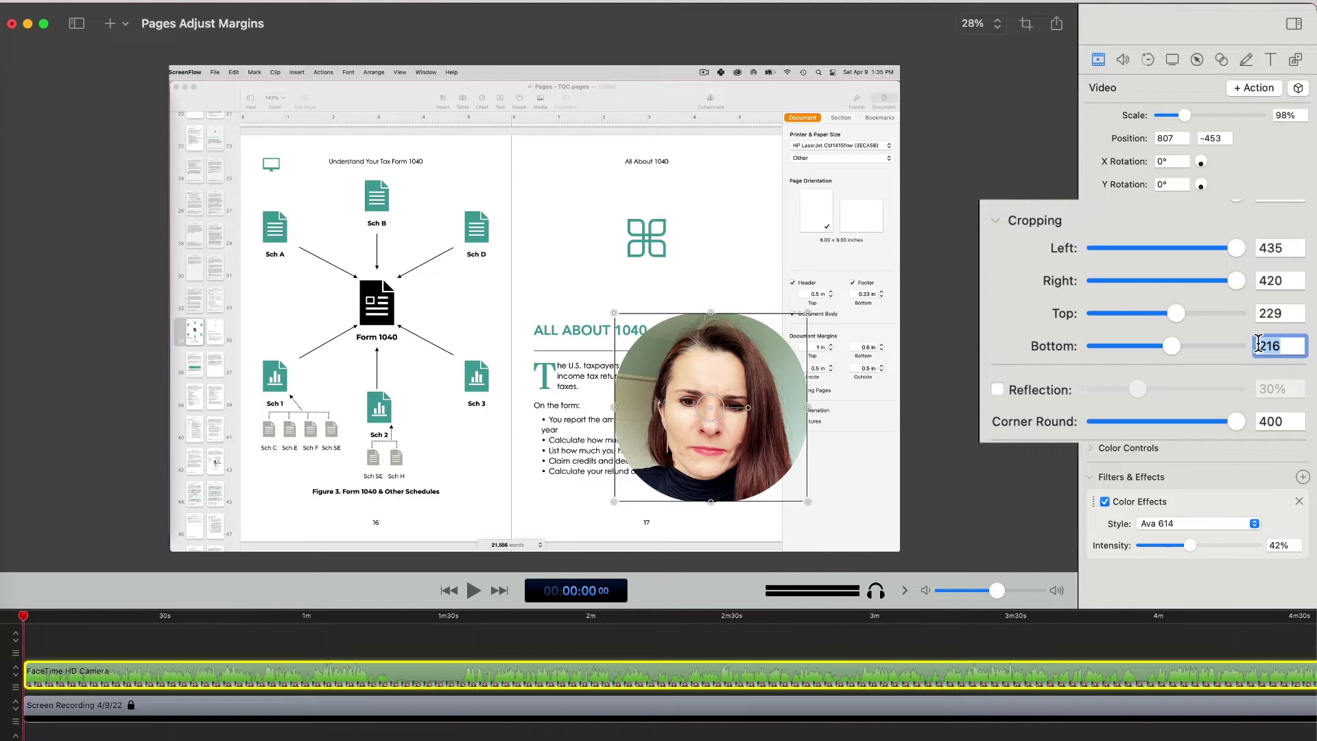
{"action": "type", "text": "18"}
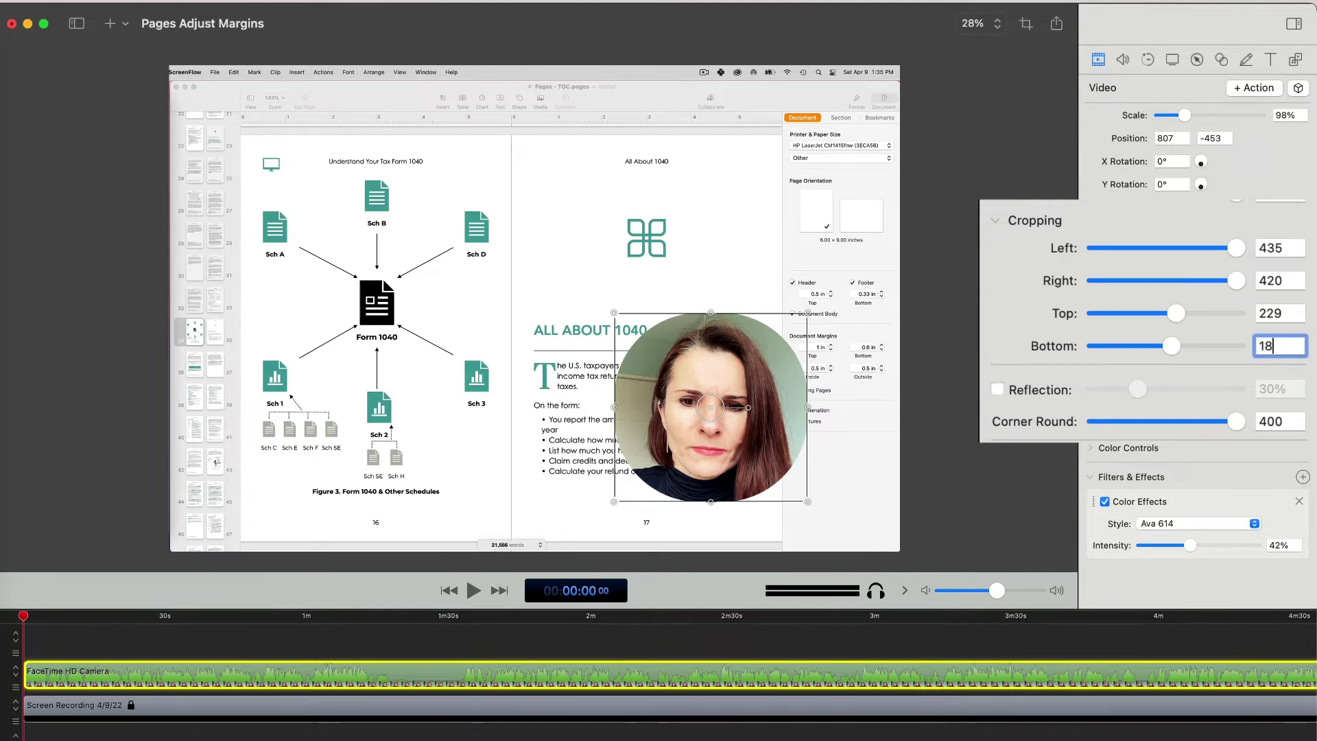
{"action": "type", "text": "0"}
{"action": "key", "text": "Return"}
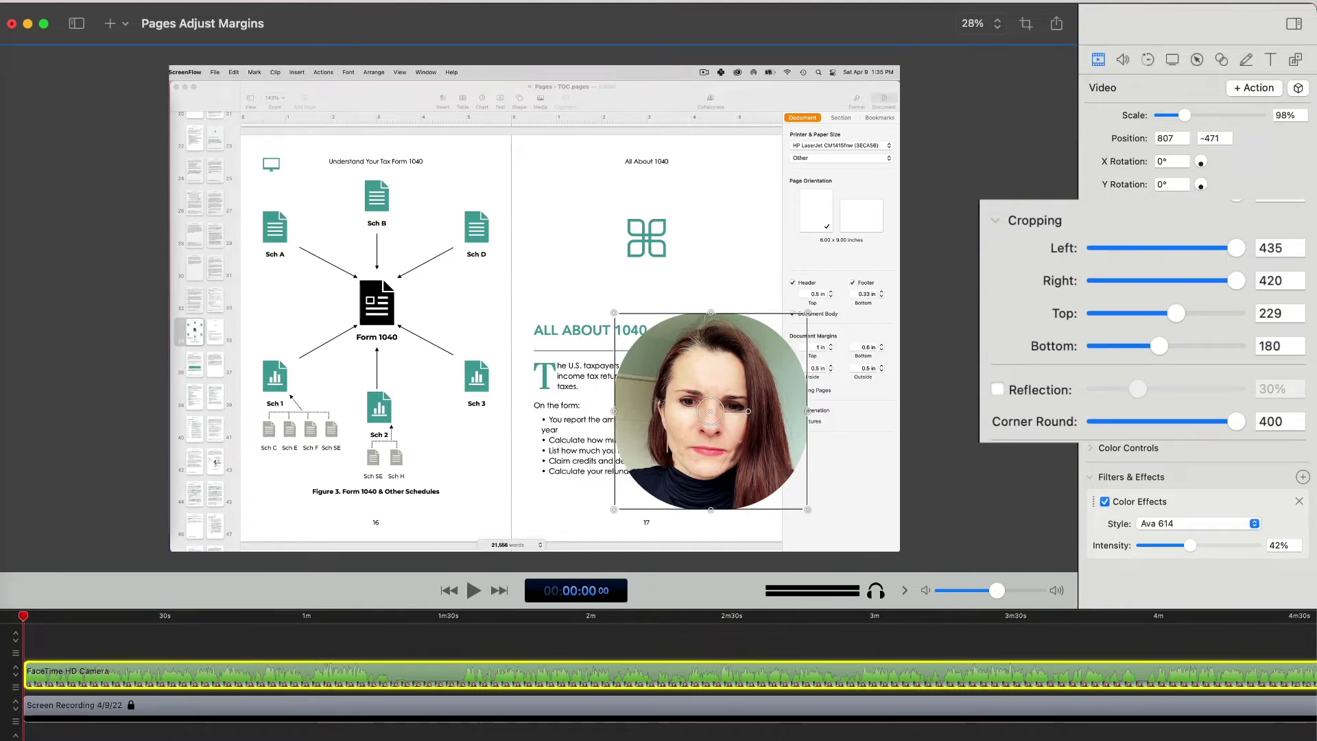
Set the webcam's Corner Round value to 450.
{"action": "double_click", "coordinate": [1271, 423]}
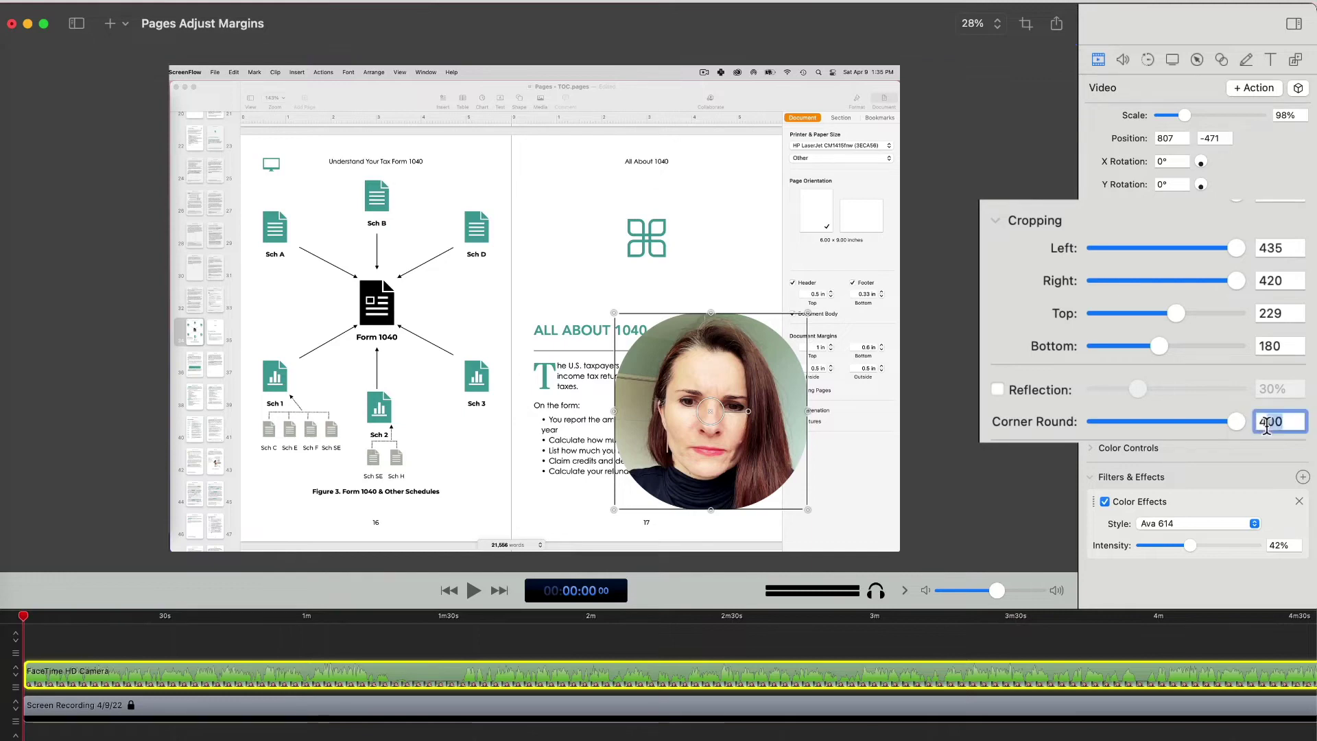
{"action": "type", "text": "4"}
{"action": "type", "text": "5"}
{"action": "key", "text": "Return"}
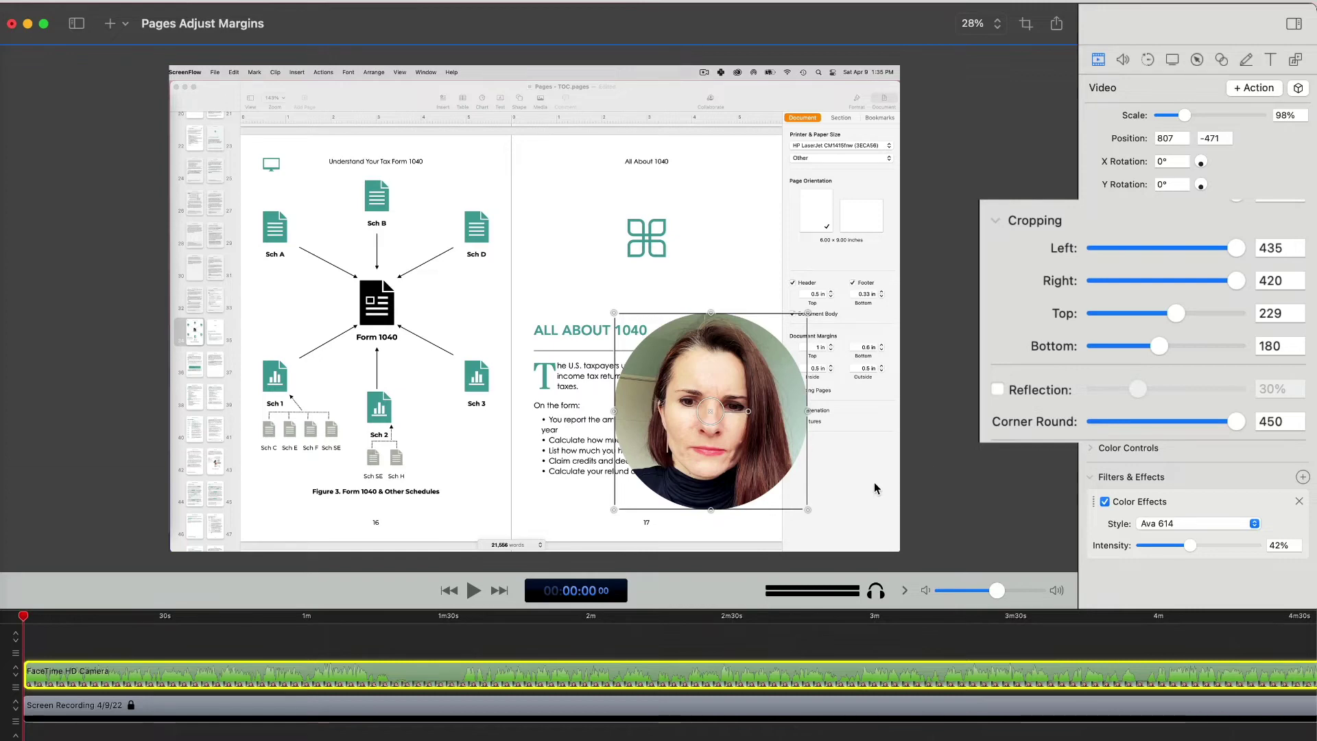
Move the webcam circle to the page's lower-right corner and scale it to about 71%.
{"action": "left_click", "coordinate": [813, 480]}
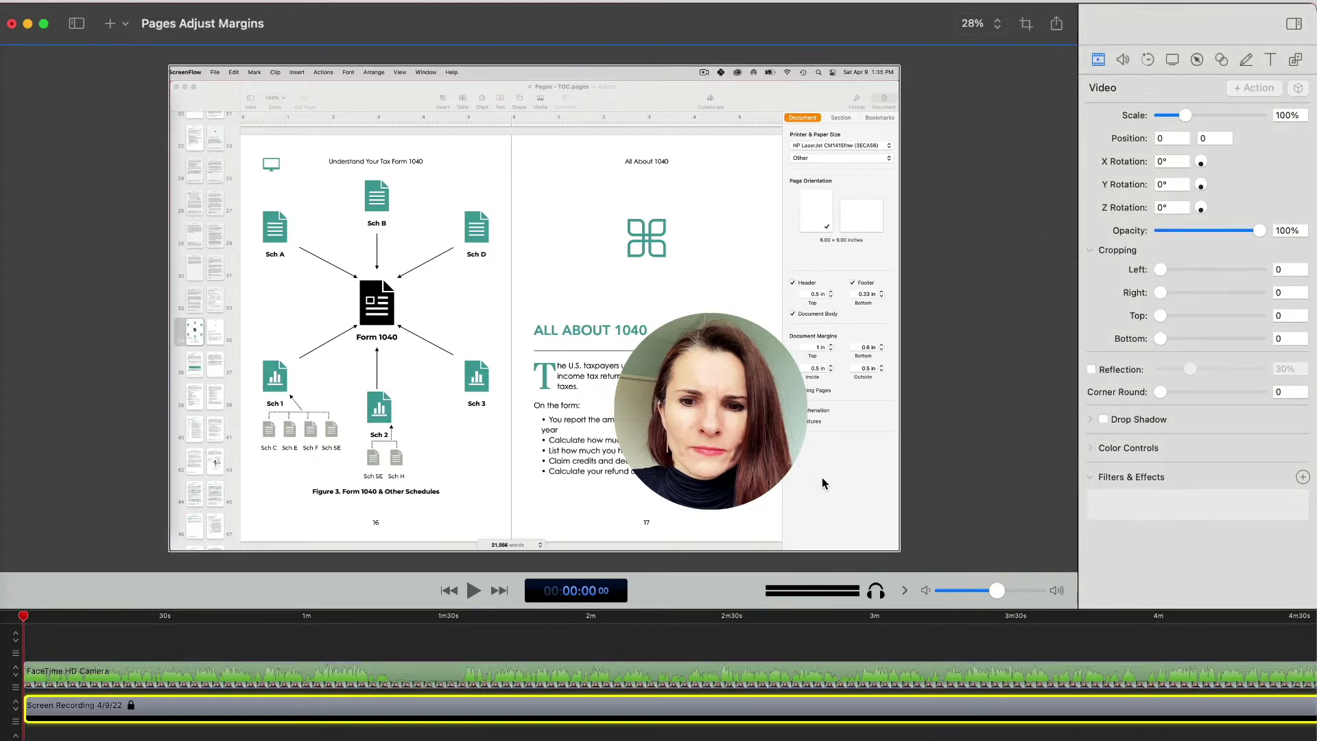
{"action": "left_click", "coordinate": [748, 671]}
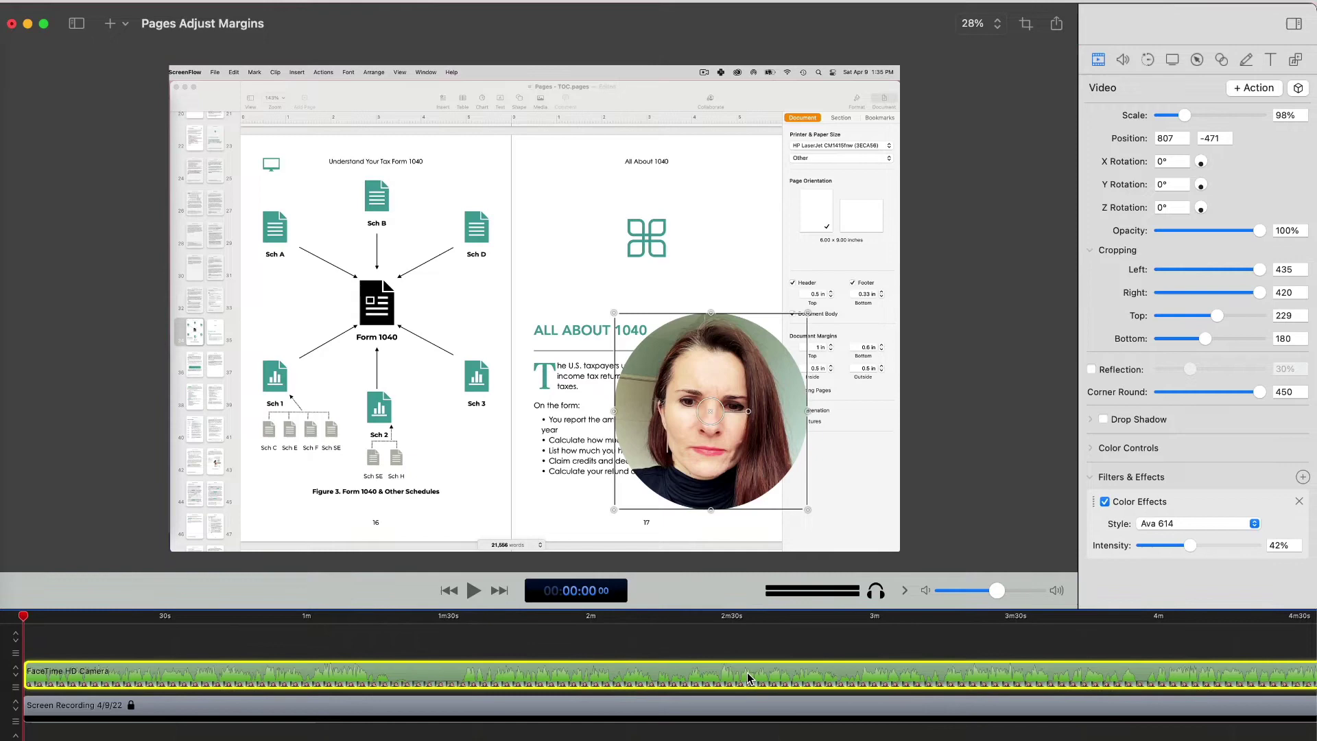
{"action": "left_click_drag", "start_coordinate": [794, 500], "coordinate": [829, 514]}
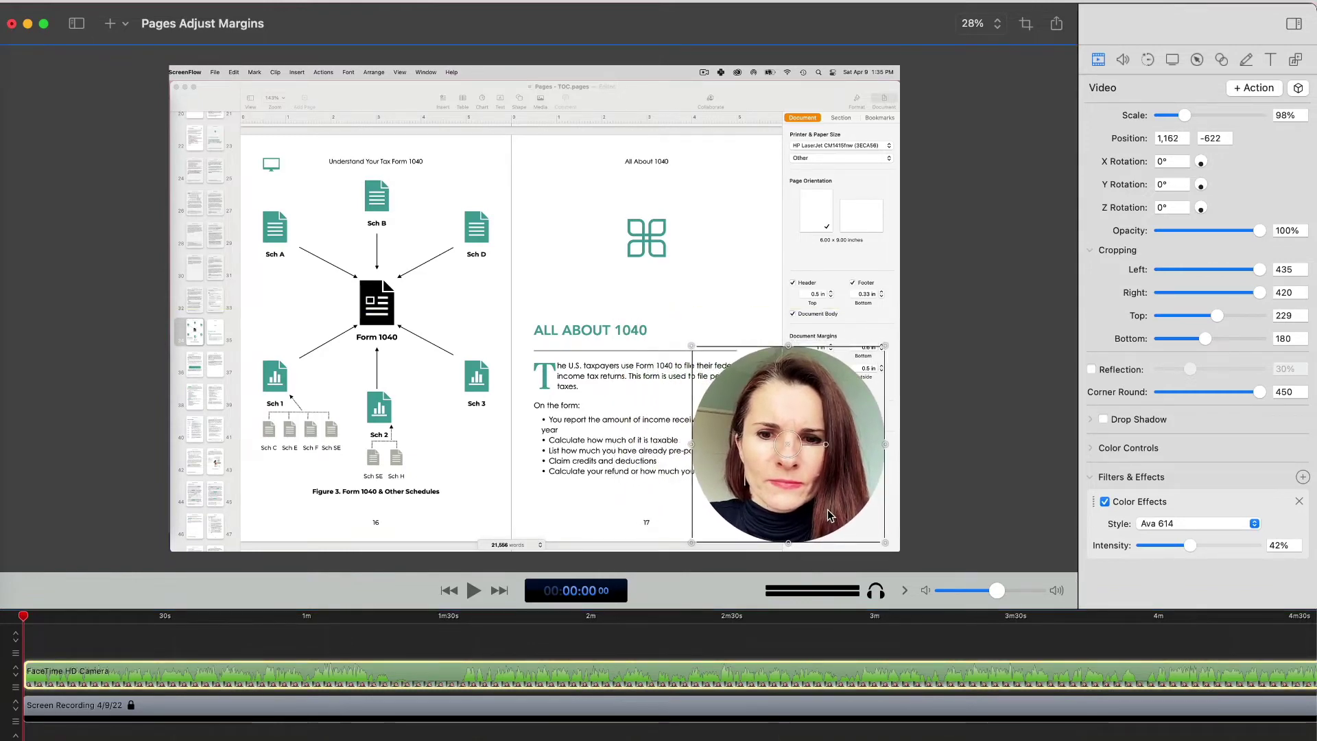
{"action": "left_click_drag", "start_coordinate": [700, 354], "coordinate": [748, 403]}
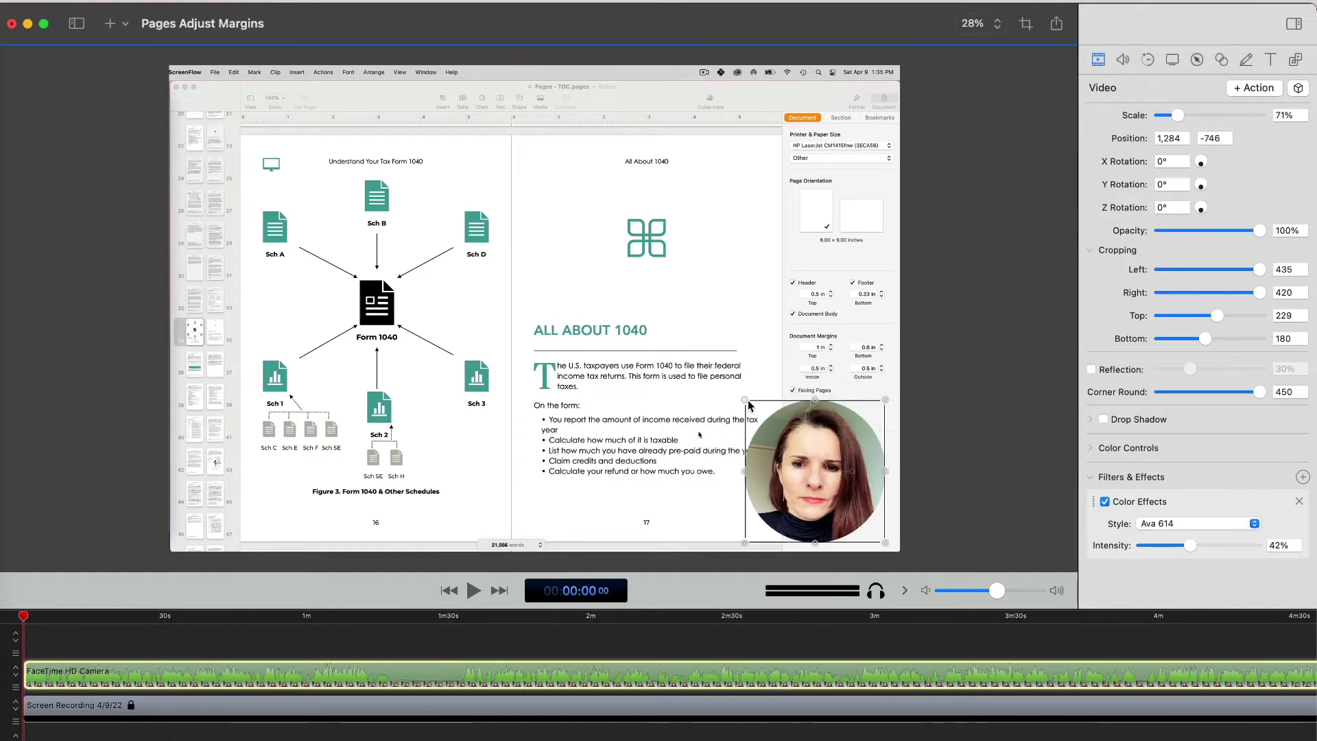
{"action": "left_click", "coordinate": [719, 481]}
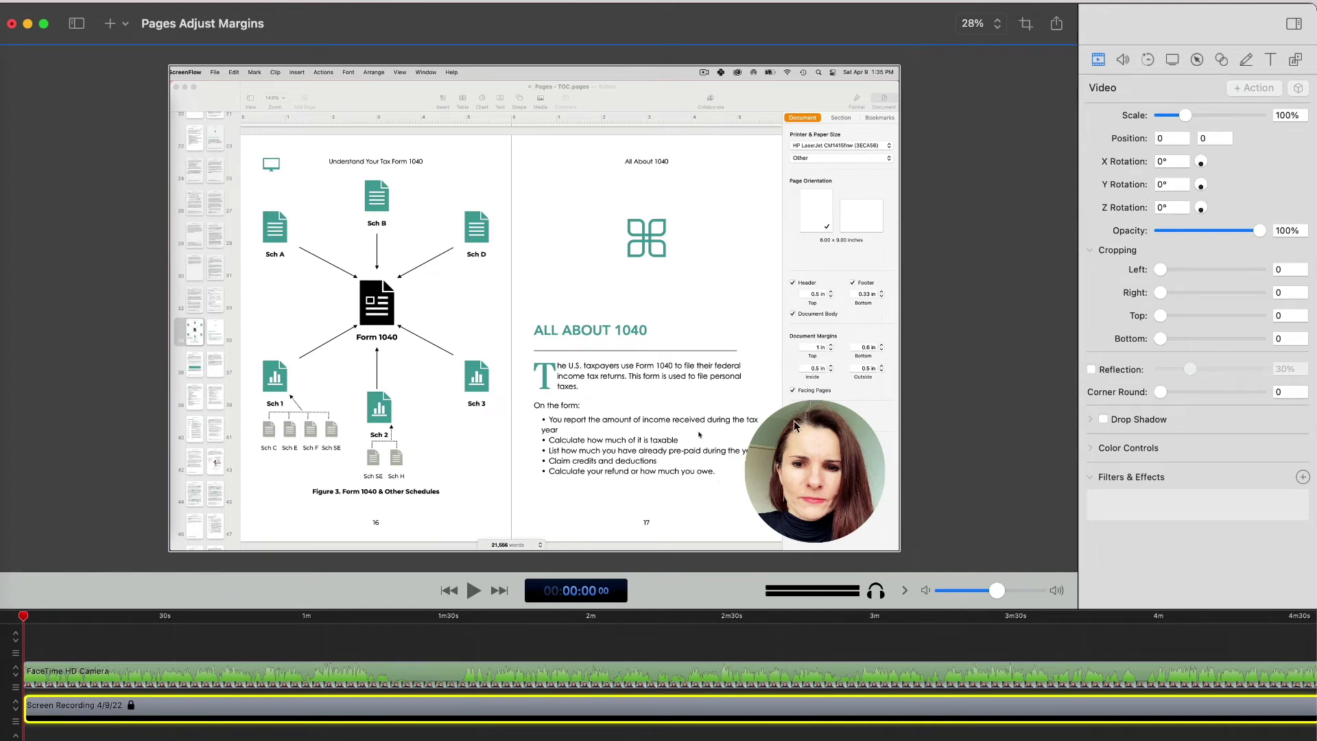
{"action": "left_click", "coordinate": [773, 671]}
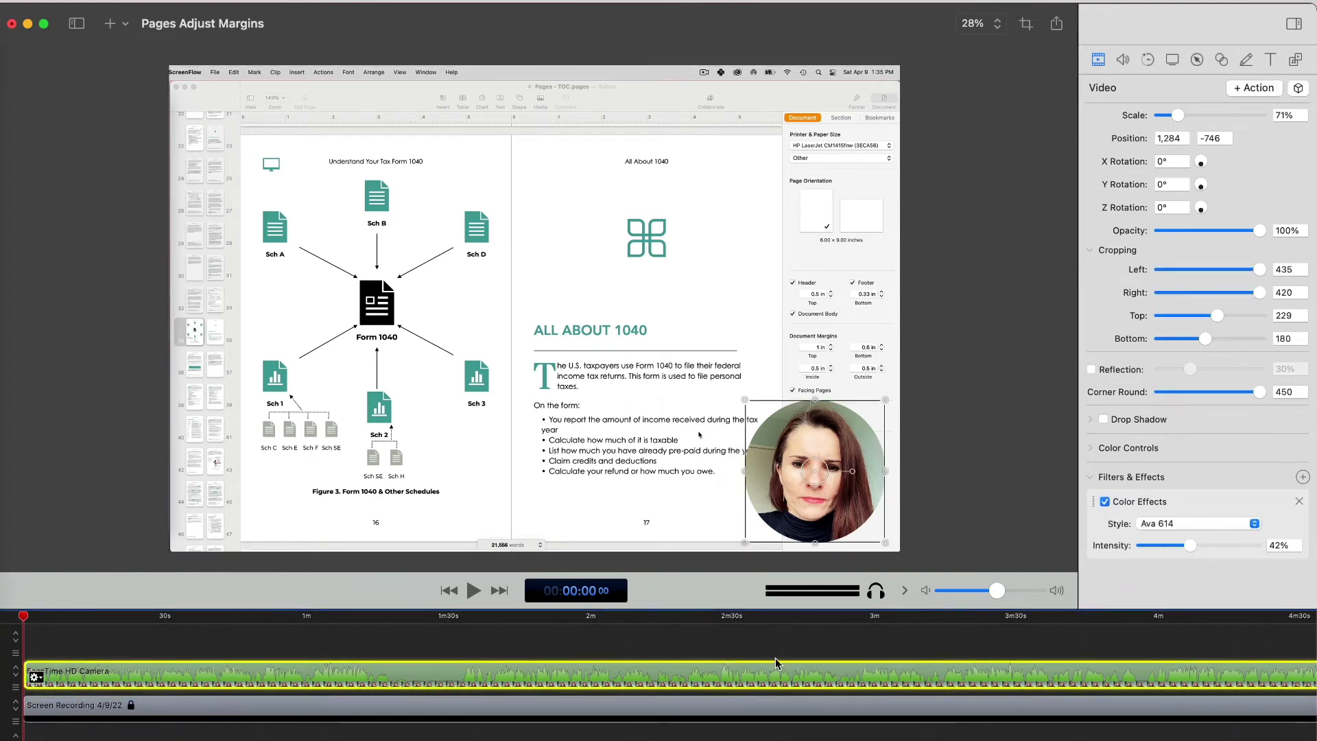
Add a new annotation clip from the Annotations pane, then open and close its Colors panel.
{"action": "left_click", "coordinate": [1247, 63]}
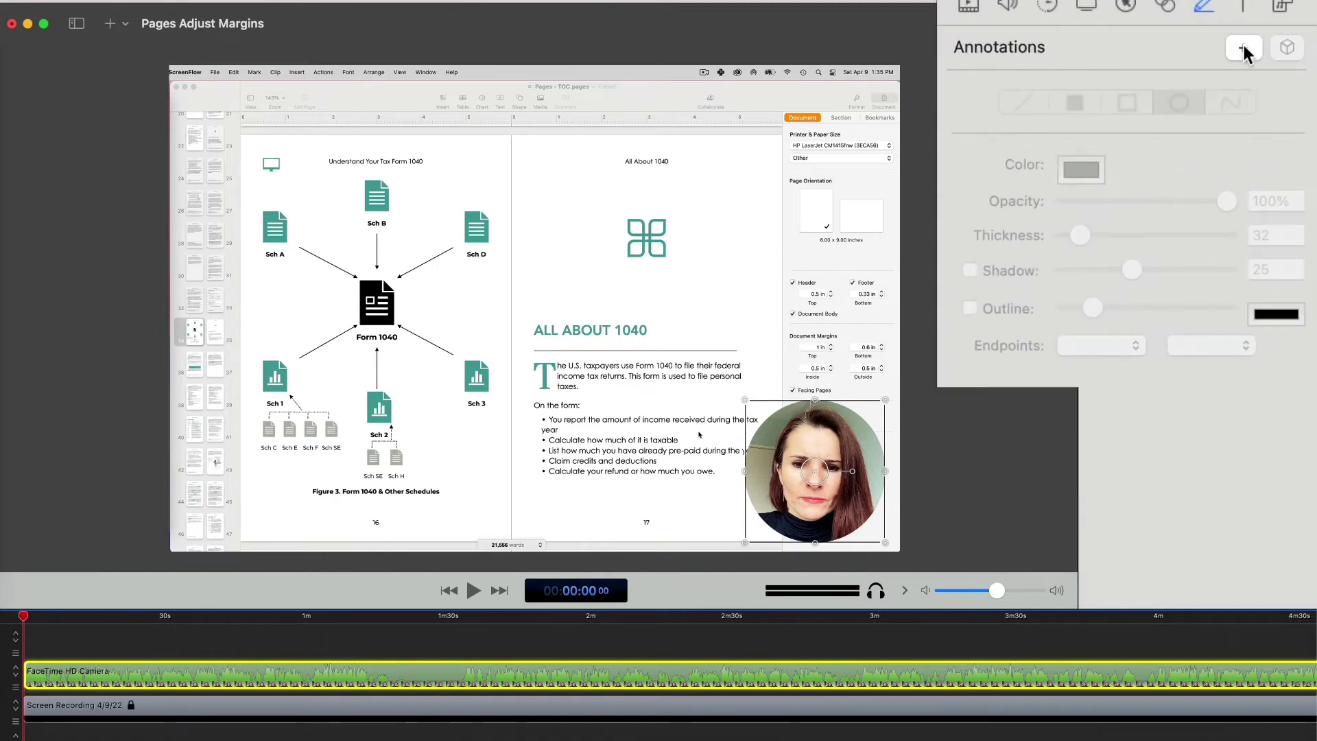
{"action": "left_click", "coordinate": [1244, 50]}
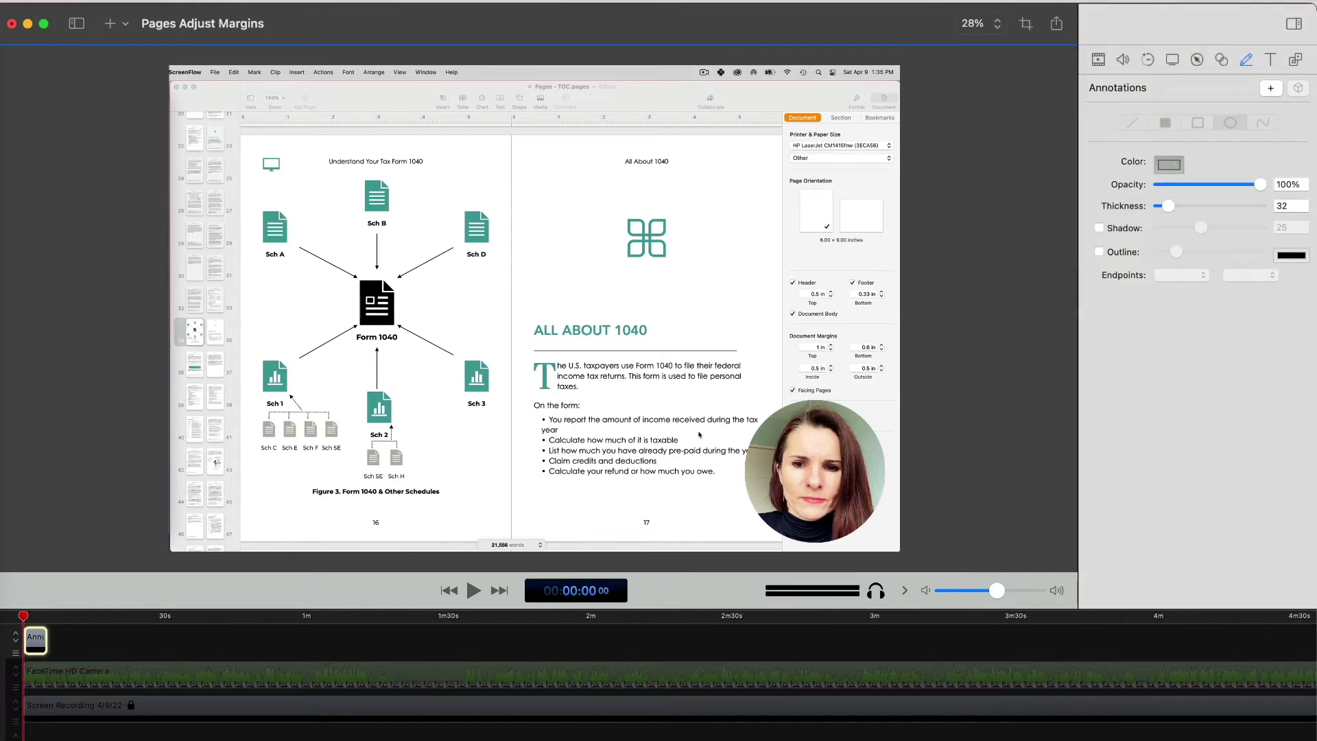
{"action": "left_click", "coordinate": [1170, 165]}
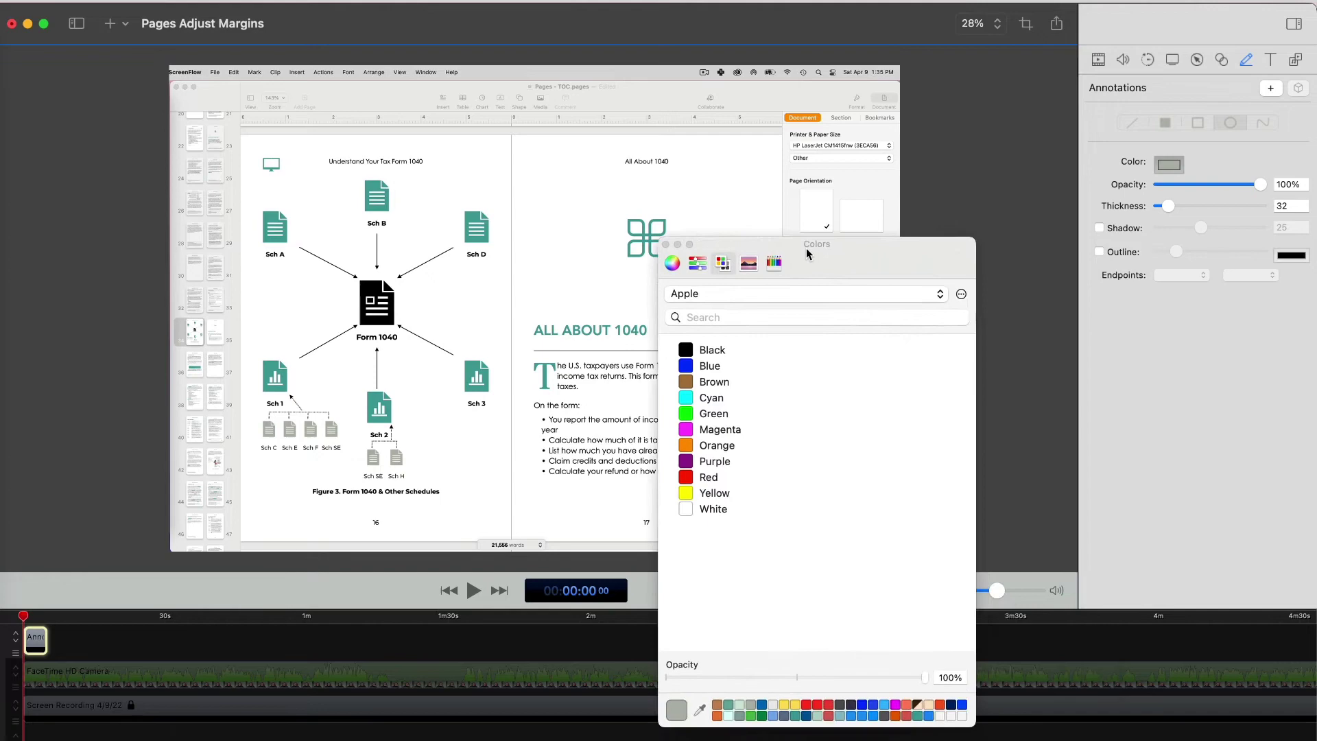
{"action": "mouse_move", "coordinate": [808, 256]}
{"action": "left_mouse_down"}
{"action": "mouse_move", "coordinate": [1180, 309]}
{"action": "mouse_move", "coordinate": [1167, 306]}
{"action": "left_mouse_up"}
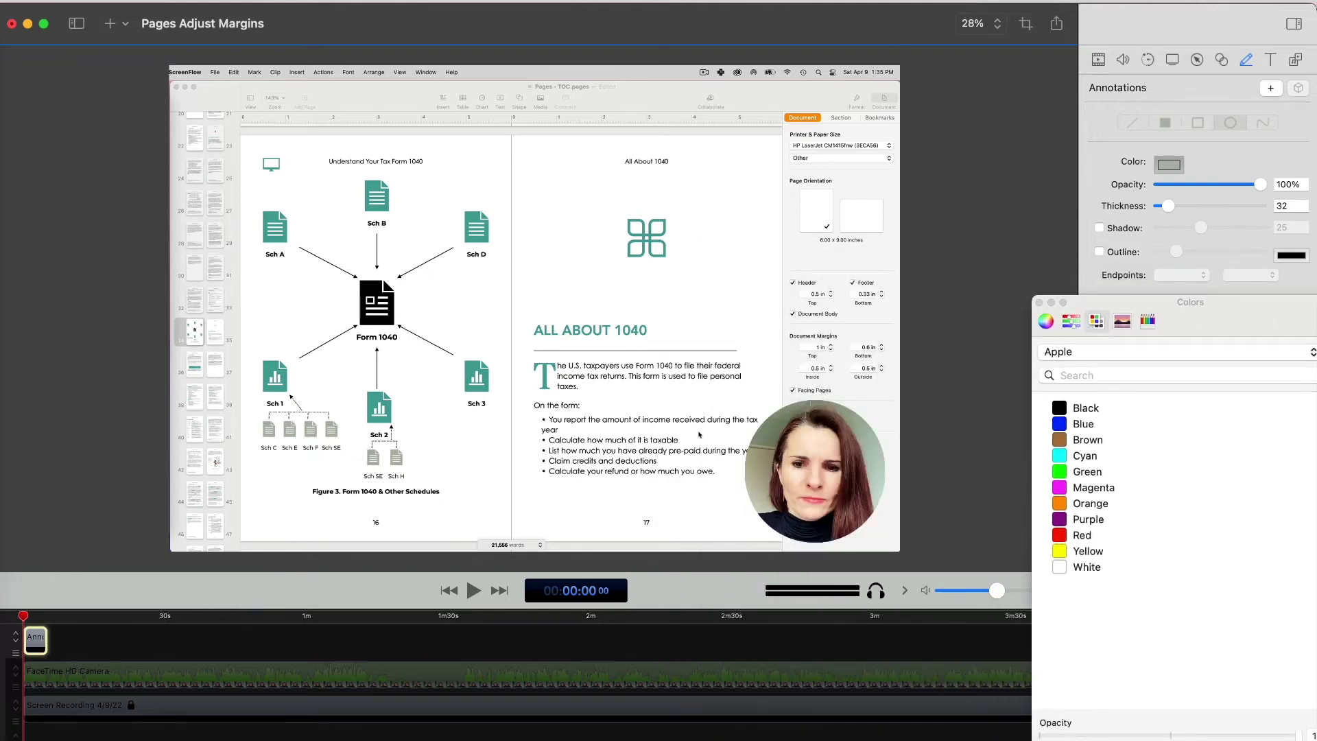
{"action": "left_click", "coordinate": [1039, 302]}
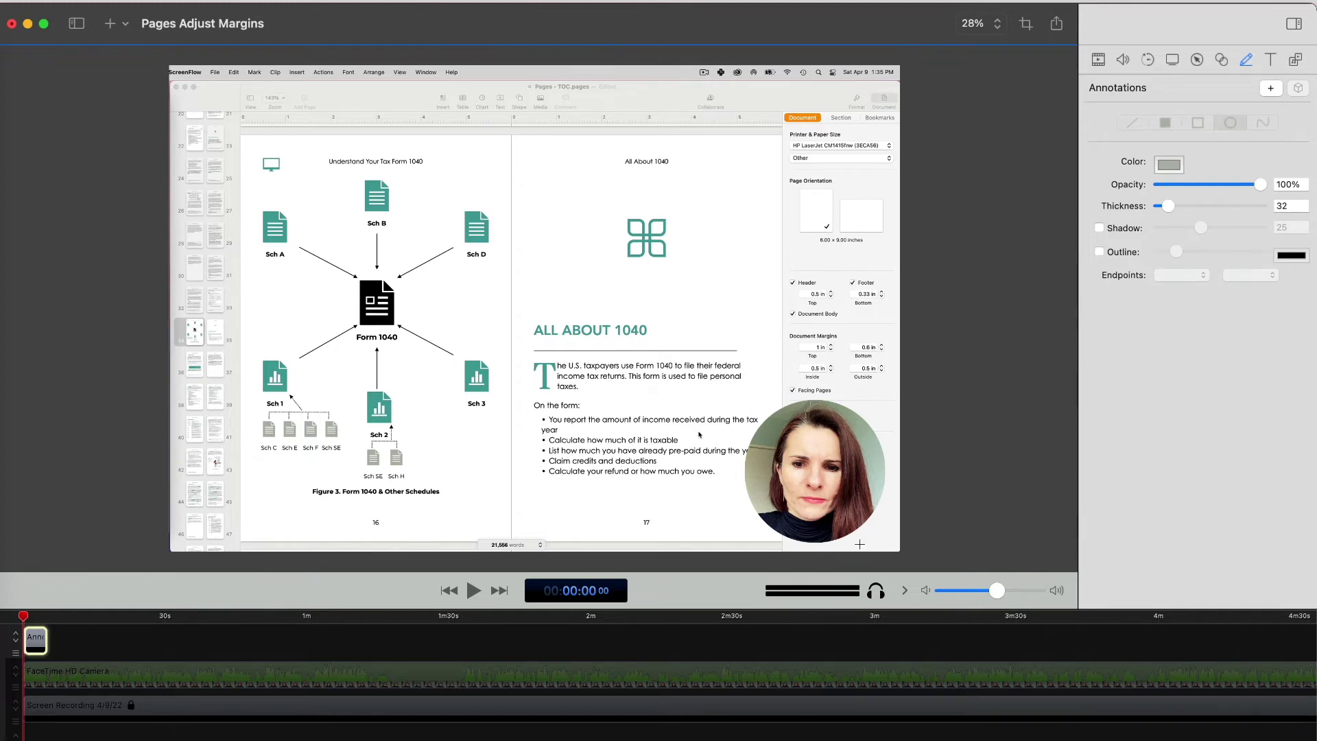
Draw an ellipse over the round webcam overlay and resize it to fit the circle.
{"action": "mouse_move", "coordinate": [879, 538]}
{"action": "left_mouse_down"}
{"action": "mouse_move", "coordinate": [784, 429]}
{"action": "mouse_move", "coordinate": [747, 421]}
{"action": "left_mouse_up"}
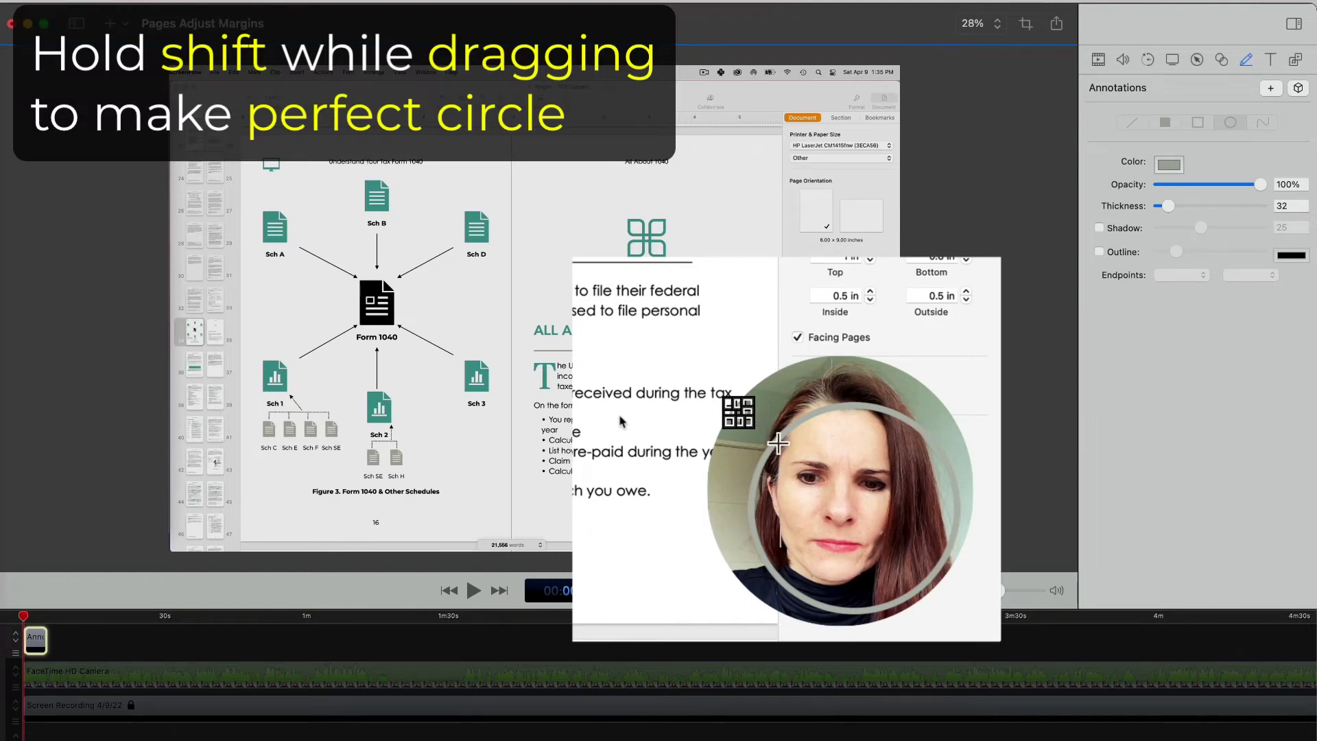
{"action": "left_click", "coordinate": [778, 444]}
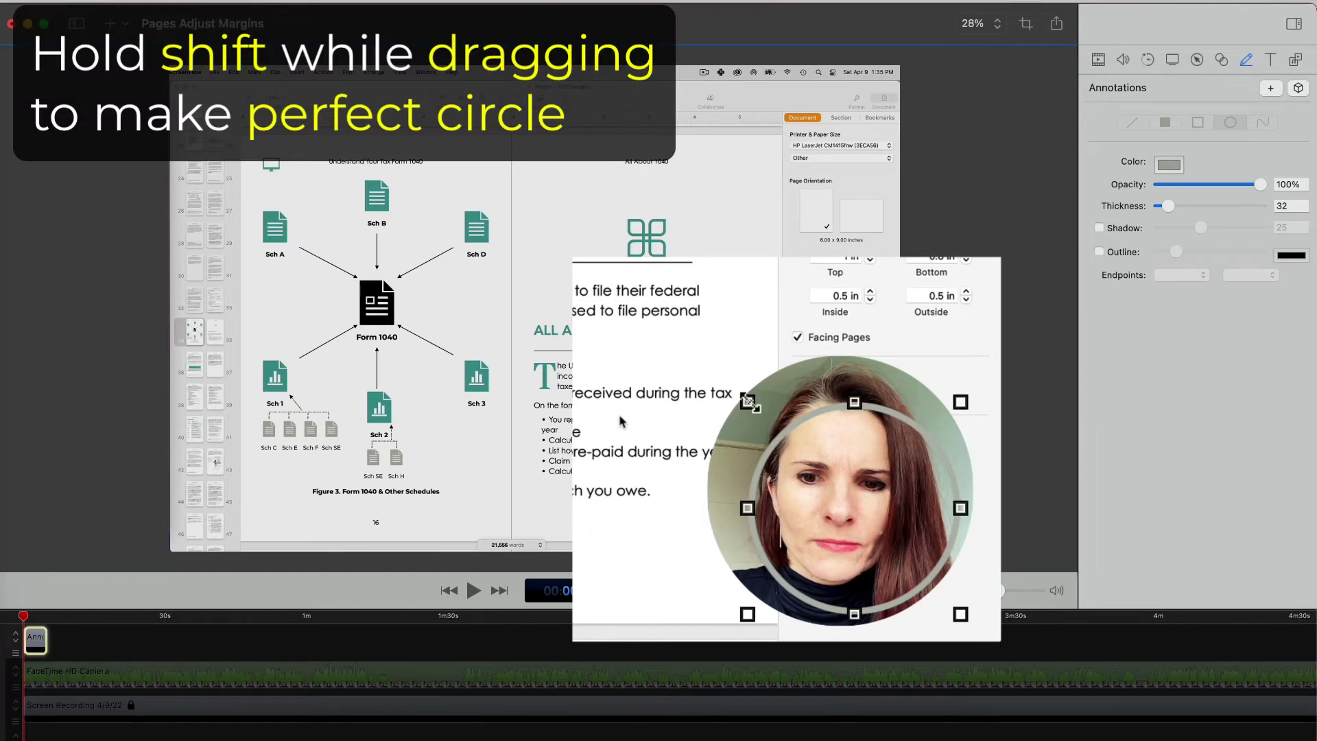
{"action": "mouse_move", "coordinate": [750, 403]}
{"action": "left_mouse_down"}
{"action": "mouse_move", "coordinate": [675, 326]}
{"action": "mouse_move", "coordinate": [705, 378]}
{"action": "left_mouse_up"}
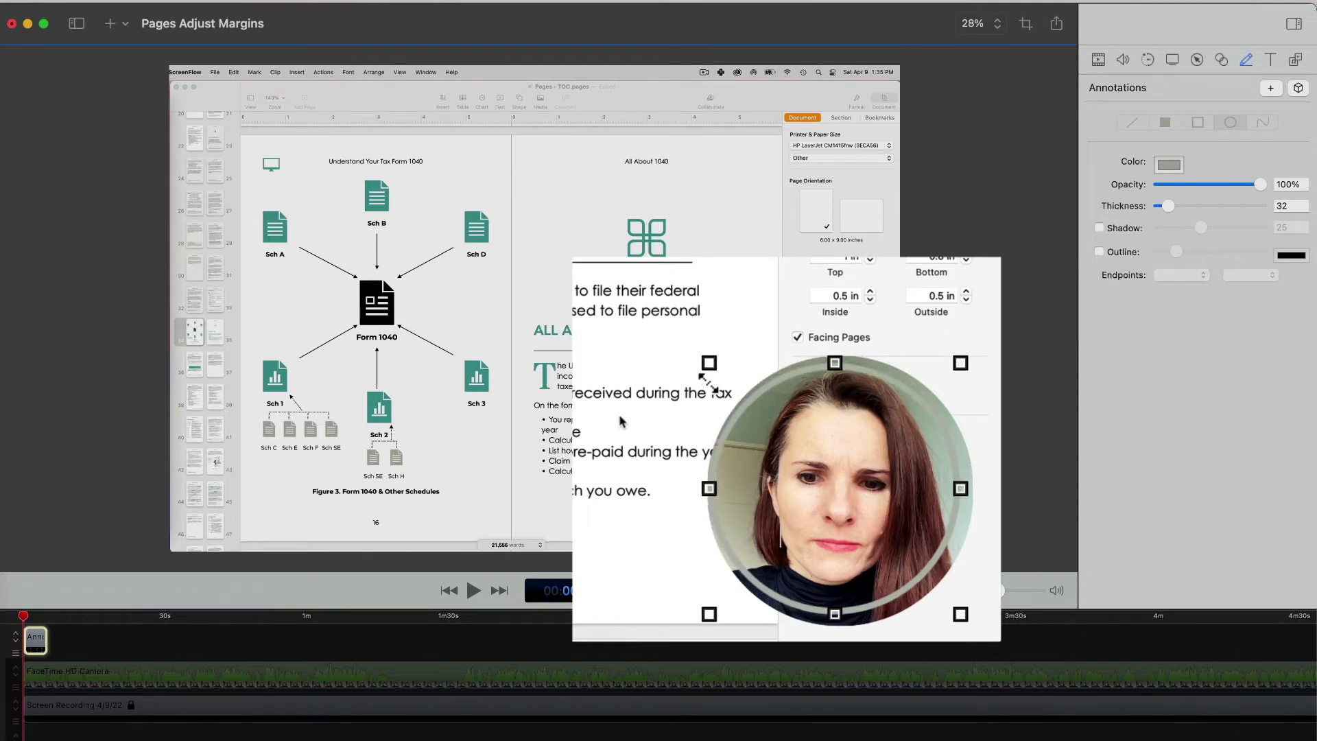
{"action": "left_click", "coordinate": [963, 612]}
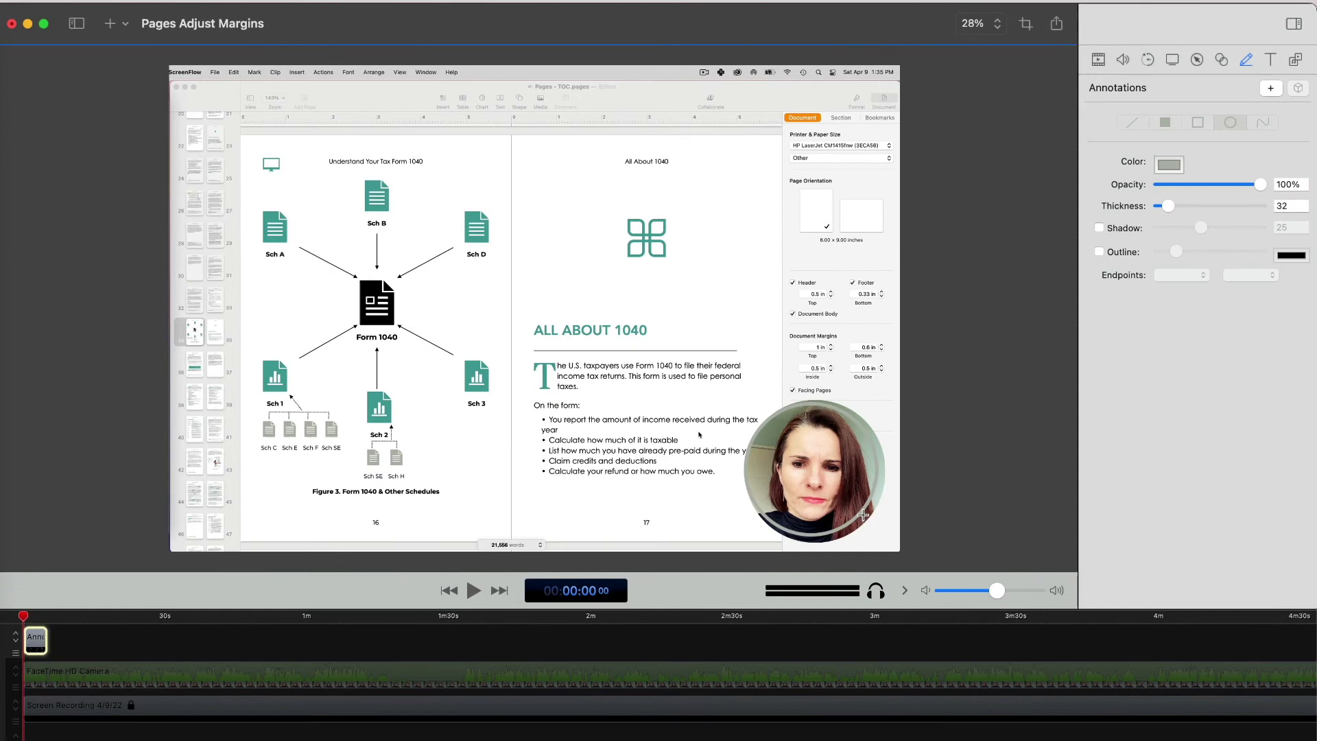
Enlarge the grey ring slightly toward lower-right and upper-right so it encircles the webcam.
{"action": "left_click", "coordinate": [860, 518]}
{"action": "left_click", "coordinate": [878, 536]}
{"action": "left_click", "coordinate": [860, 519]}
{"action": "left_click", "coordinate": [878, 536]}
{"action": "left_click", "coordinate": [859, 515]}
{"action": "left_click", "coordinate": [877, 536]}
{"action": "left_click", "coordinate": [859, 516]}
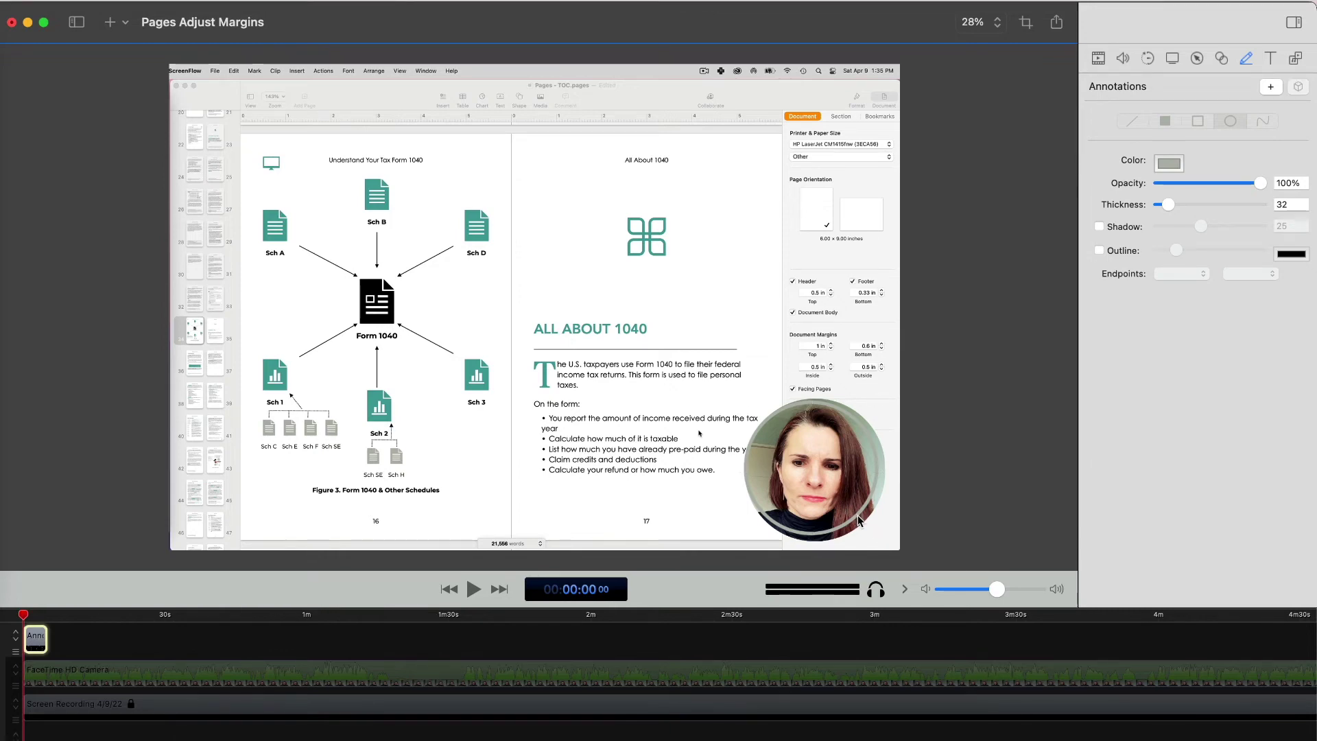
{"action": "left_click_drag", "start_coordinate": [879, 538], "coordinate": [885, 542]}
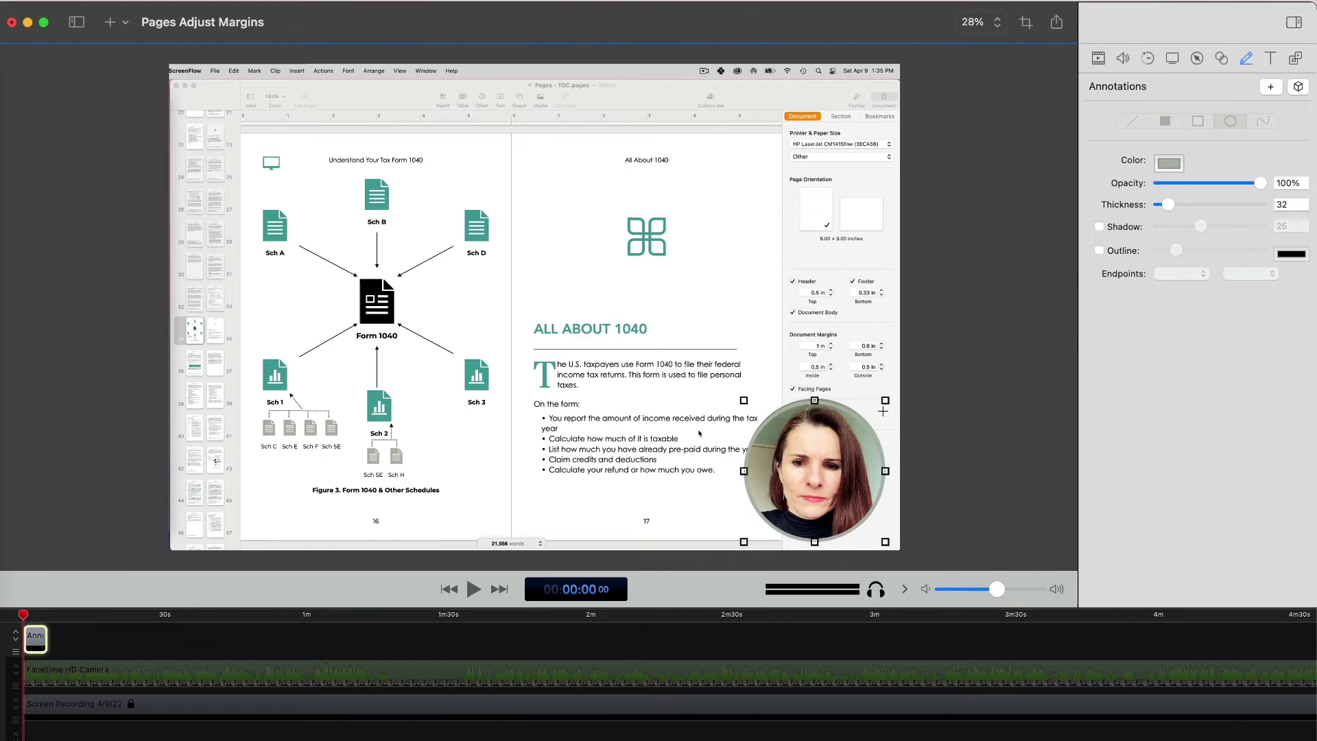
{"action": "left_click_drag", "start_coordinate": [880, 402], "coordinate": [888, 399]}
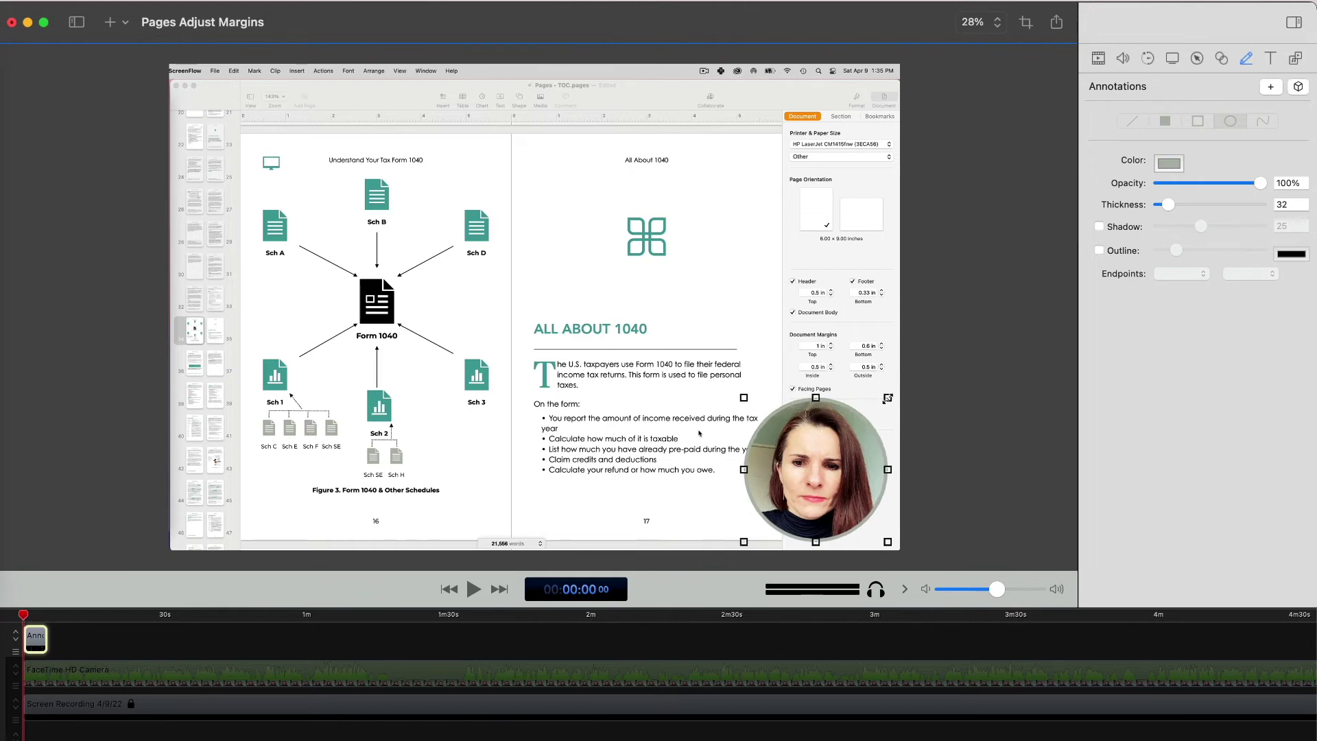
Recolour the ring outline from grey to white in the Colors panel, then deselect it.
{"action": "left_click", "coordinate": [1169, 164]}
{"action": "left_click", "coordinate": [1040, 553]}
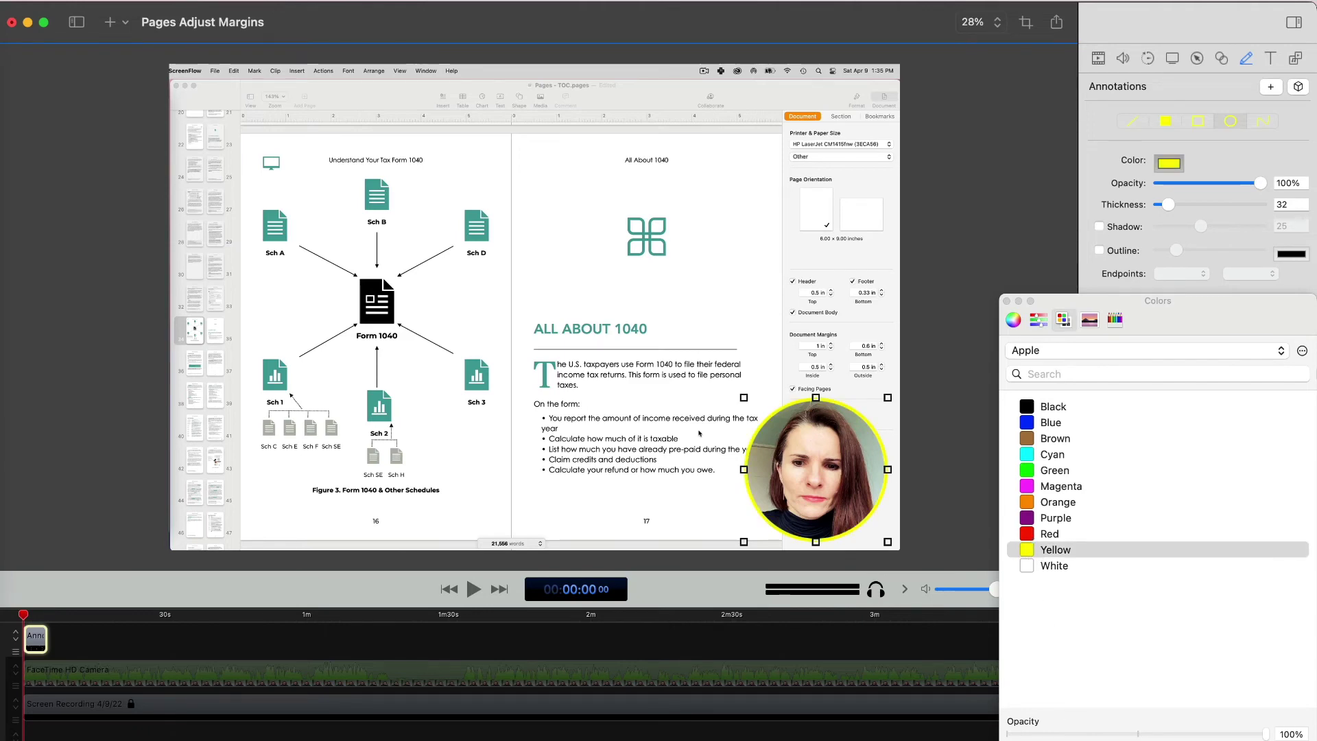
{"action": "left_click", "coordinate": [1049, 566]}
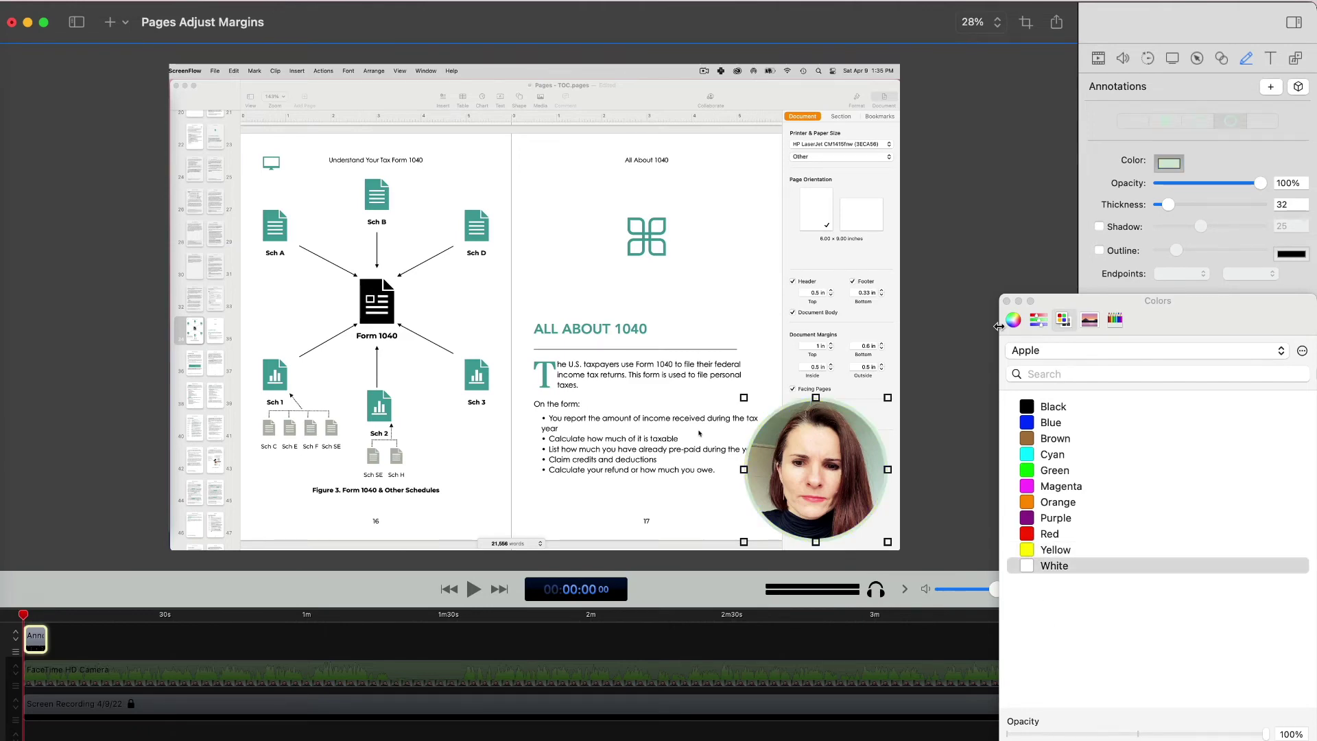
{"action": "left_click", "coordinate": [1006, 301]}
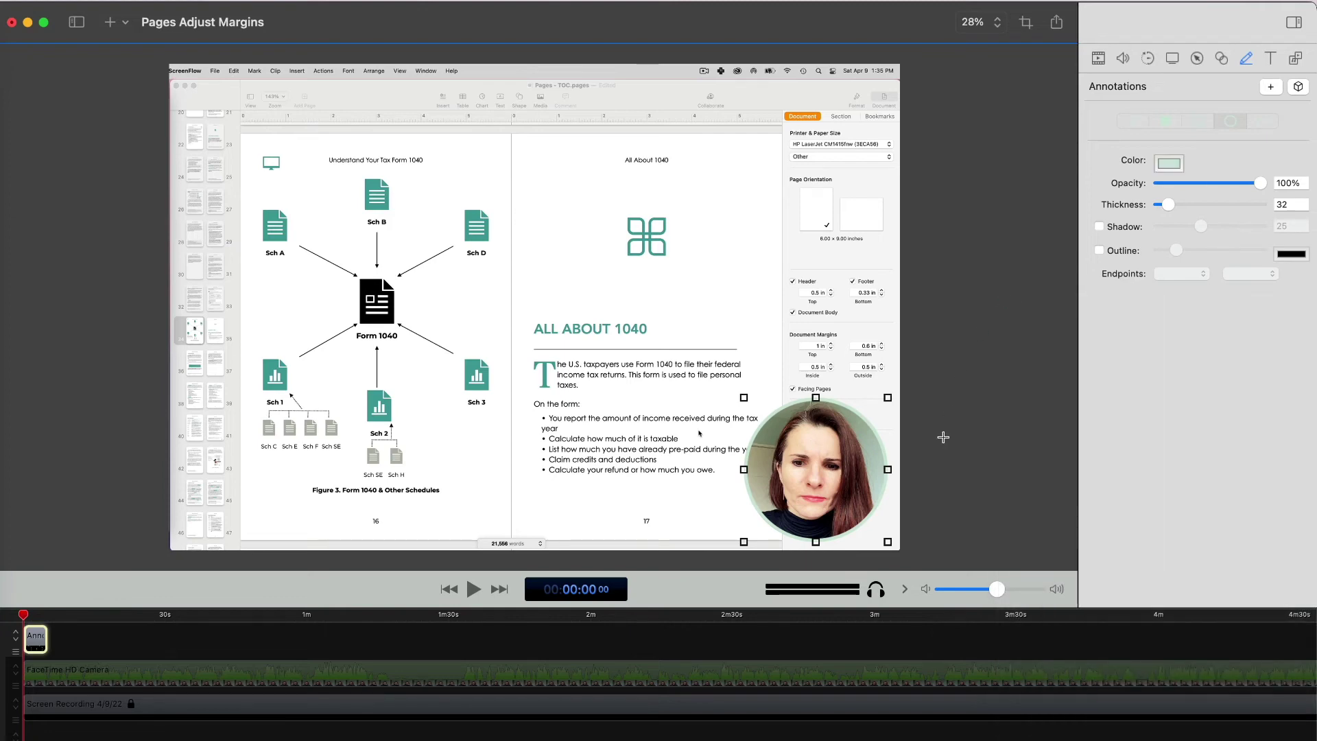
{"action": "left_click", "coordinate": [943, 437]}
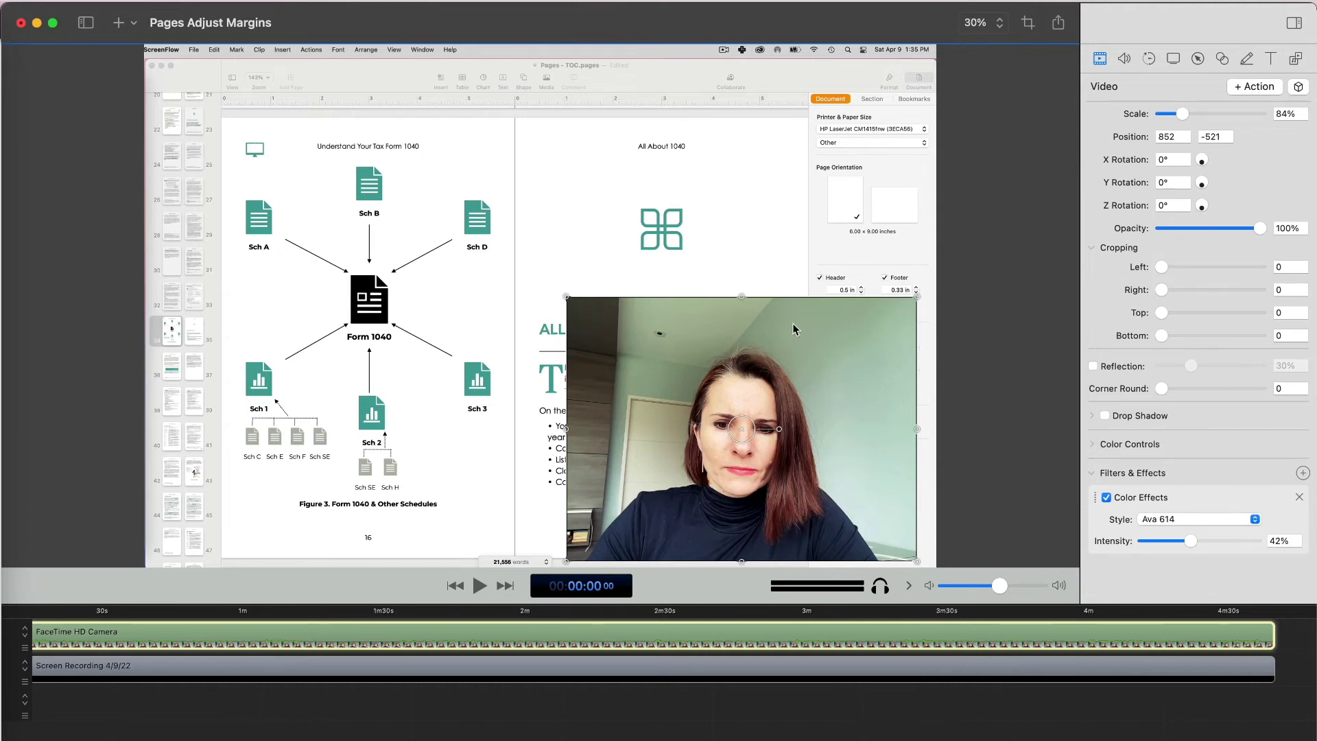
Nudge the webcam overlay slightly right and browse the video filters and effects list.
{"action": "left_click_drag", "start_coordinate": [793, 323], "coordinate": [802, 327]}
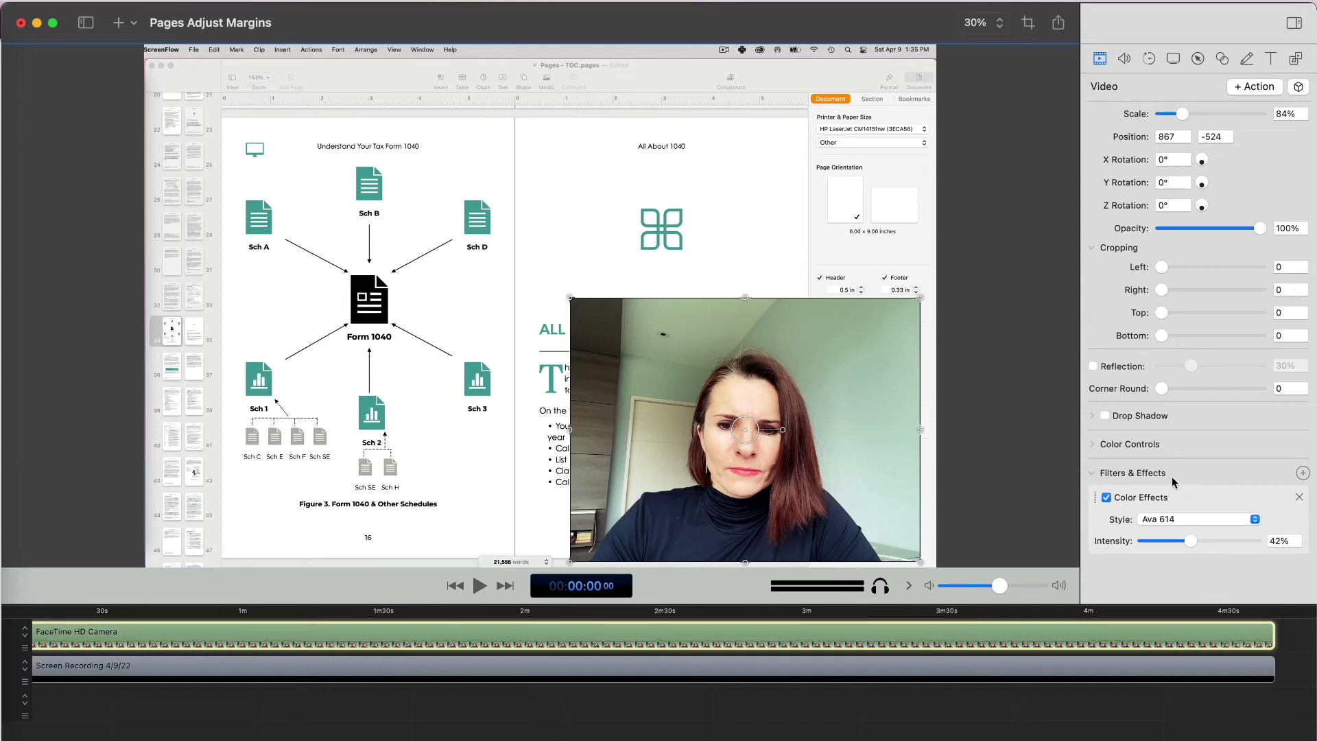
{"action": "left_click", "coordinate": [1303, 474]}
{"action": "scroll", "coordinate": [775, 483], "scroll_direction": "down", "scroll_amount": 2}
{"action": "scroll", "coordinate": [775, 483], "scroll_direction": "down", "scroll_amount": 3}
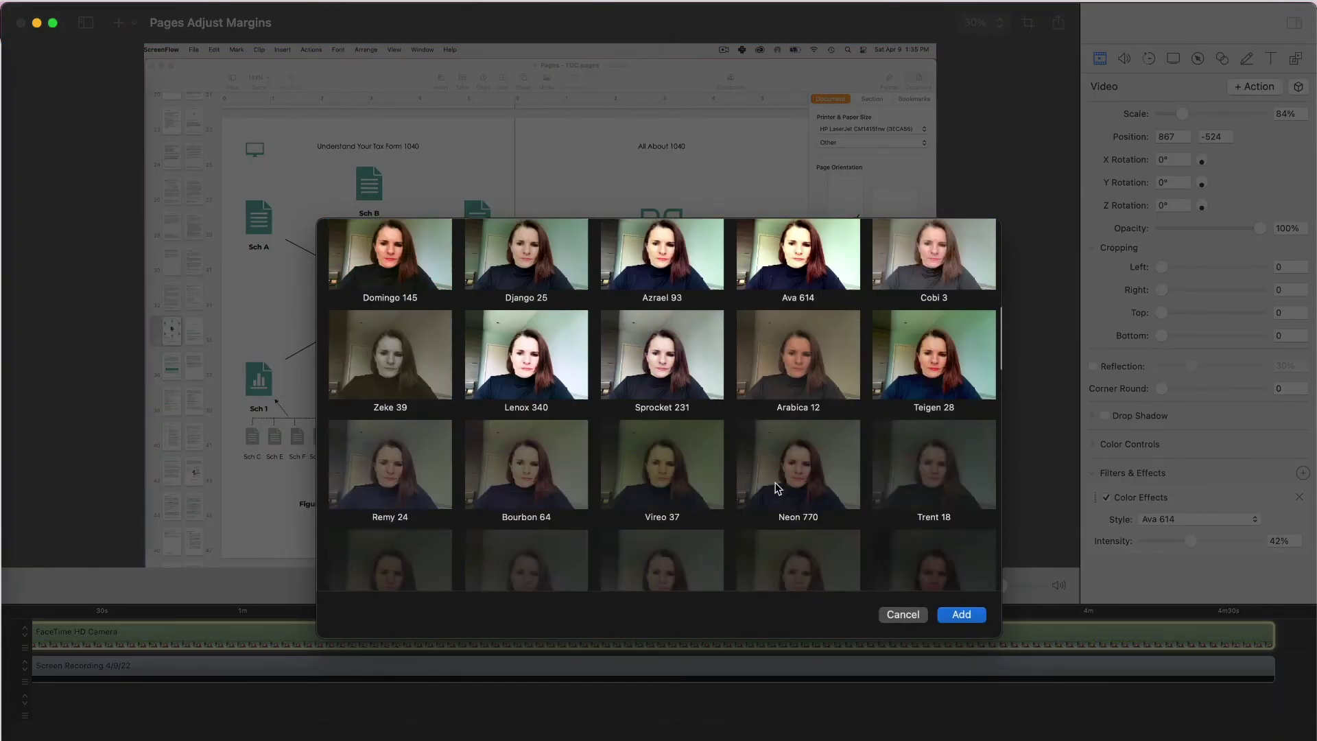
{"action": "scroll", "coordinate": [775, 483], "scroll_direction": "down", "scroll_amount": 3}
{"action": "scroll", "coordinate": [776, 483], "scroll_direction": "down", "scroll_amount": 2}
{"action": "scroll", "coordinate": [775, 483], "scroll_direction": "down", "scroll_amount": 2}
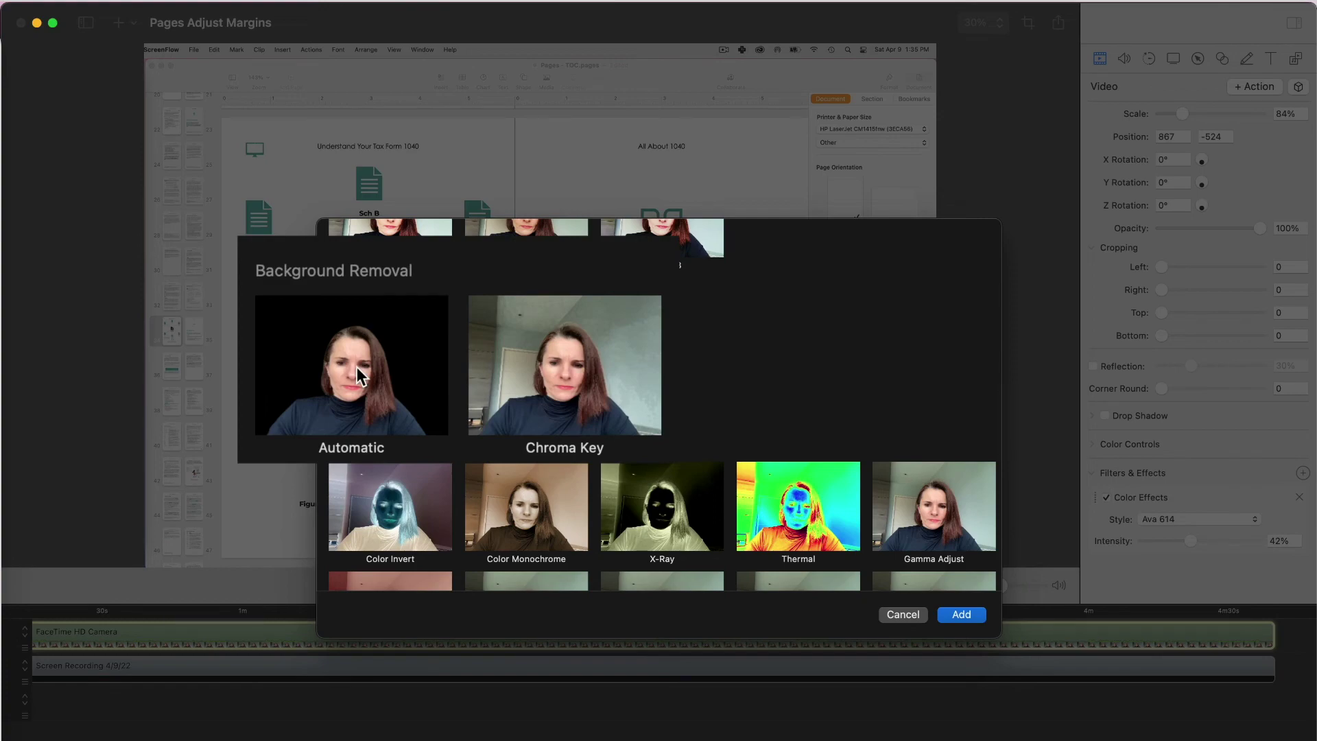
Add Automatic Background Removal to the webcam clip with Background set to Blur.
{"action": "left_click", "coordinate": [357, 368]}
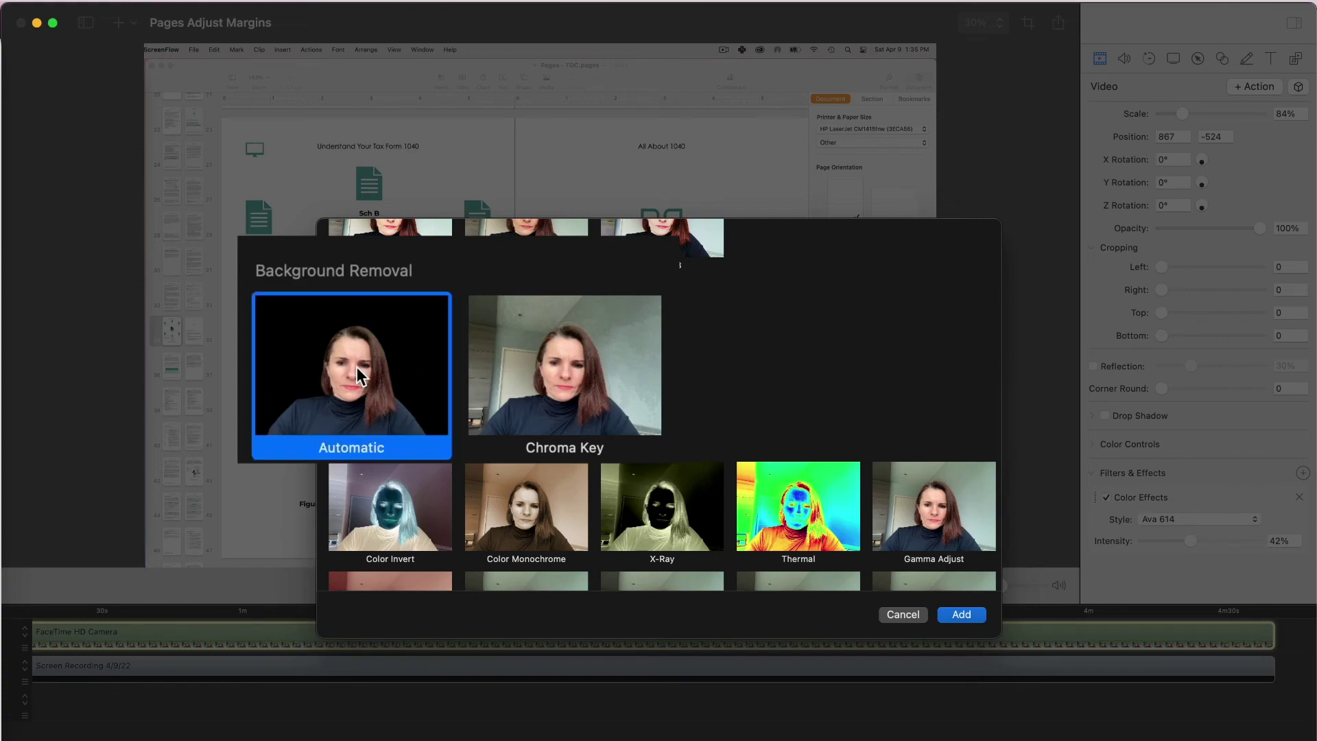
{"action": "left_click", "coordinate": [970, 616]}
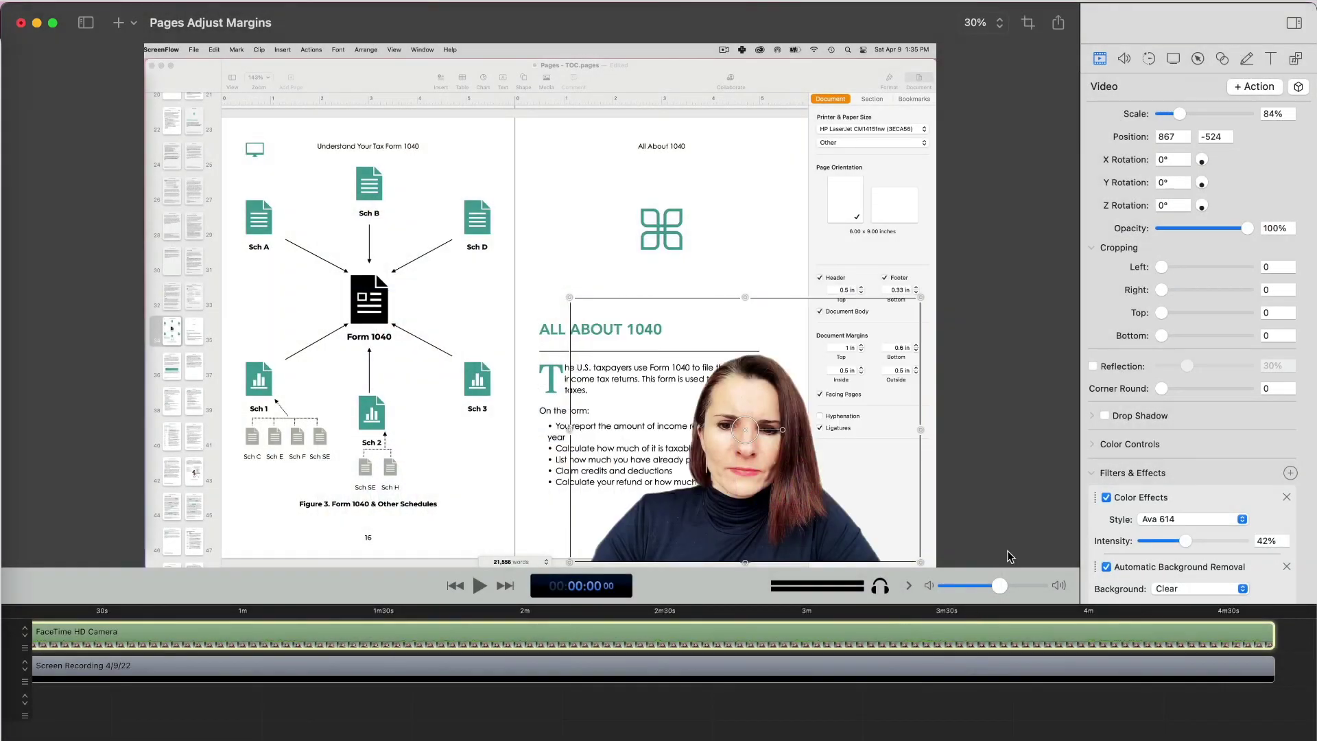
{"action": "left_click", "coordinate": [1212, 567]}
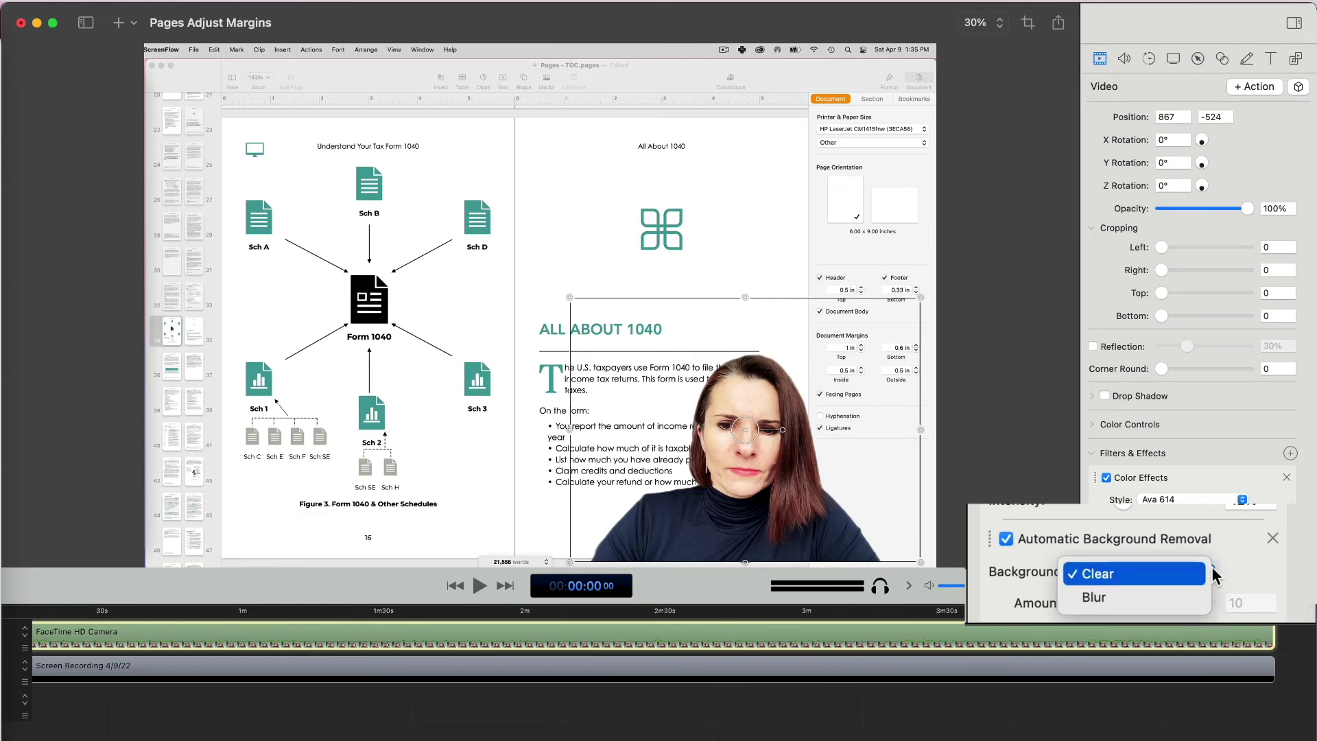
{"action": "left_click", "coordinate": [1189, 604]}
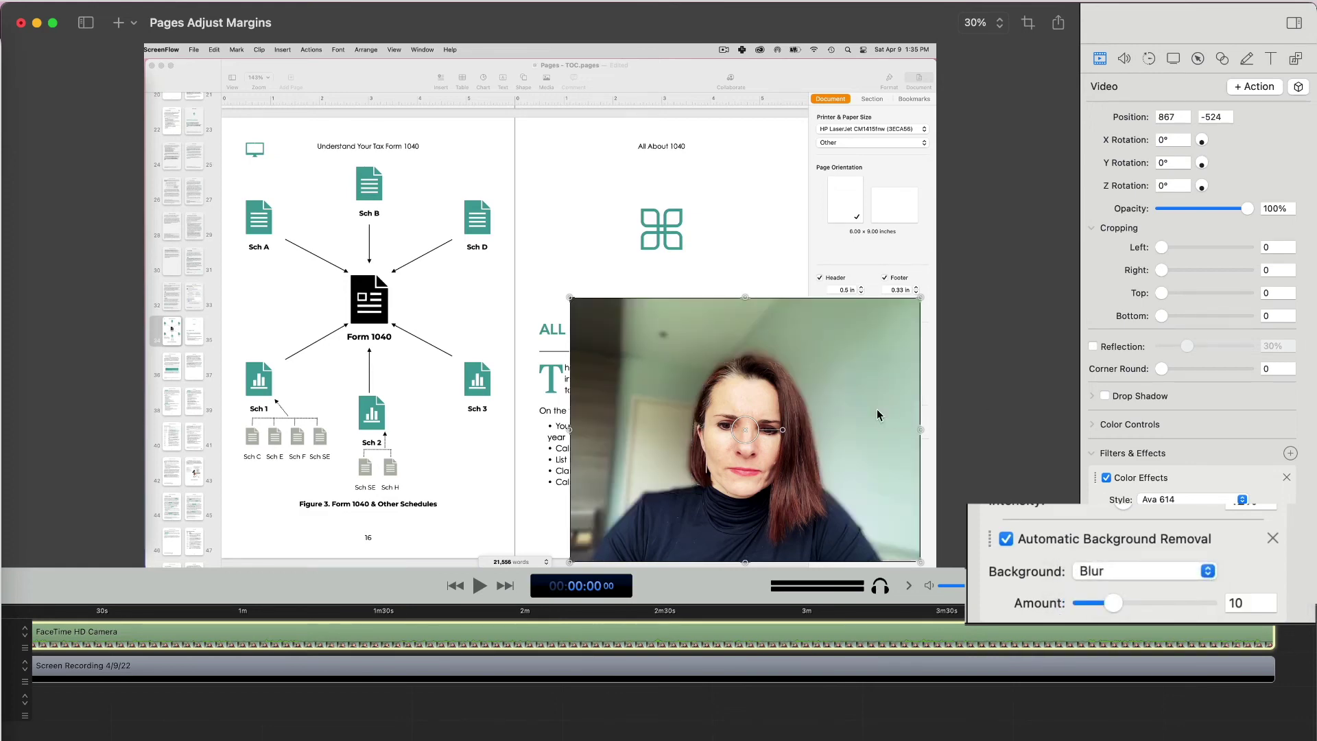
Raise the blur Amount, then switch the background removal Background from Blur to Clear.
{"action": "mouse_move", "coordinate": [1115, 605]}
{"action": "left_mouse_down"}
{"action": "mouse_move", "coordinate": [1224, 597]}
{"action": "mouse_move", "coordinate": [1188, 593]}
{"action": "left_mouse_up"}
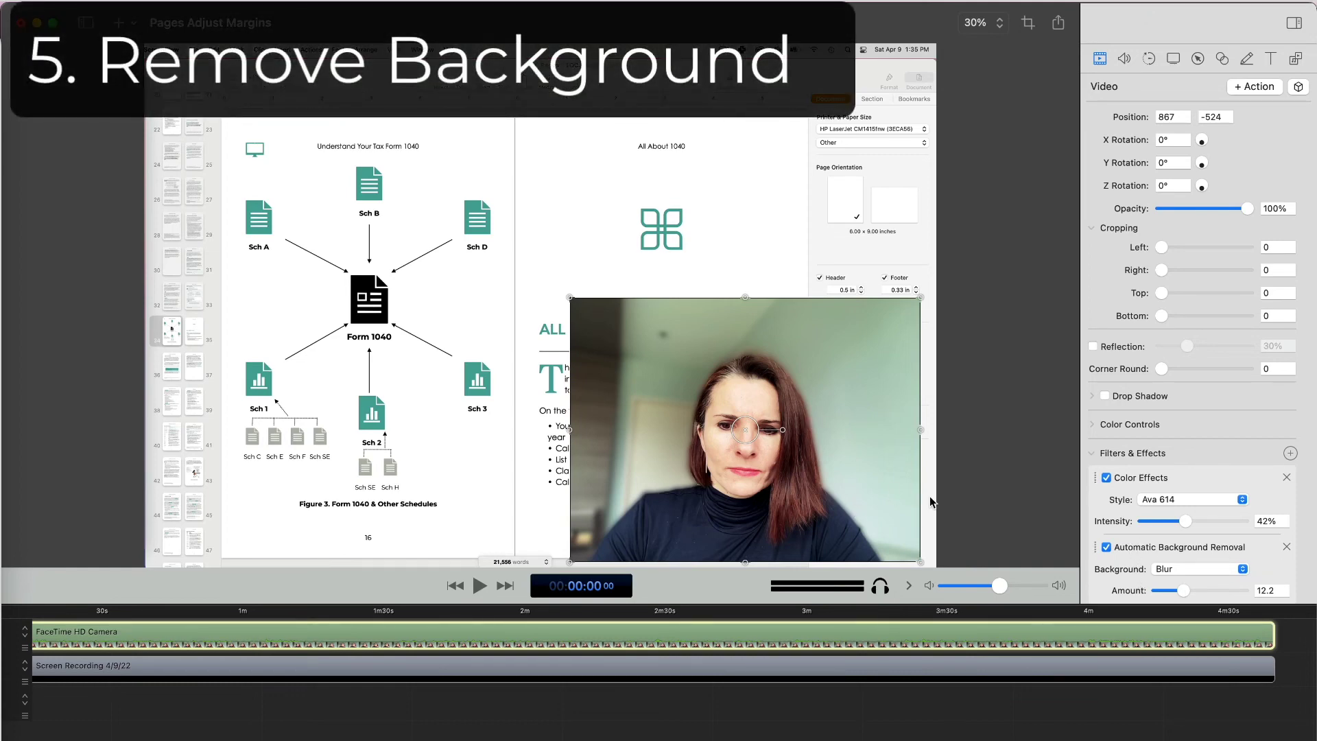
{"action": "left_click", "coordinate": [1243, 569]}
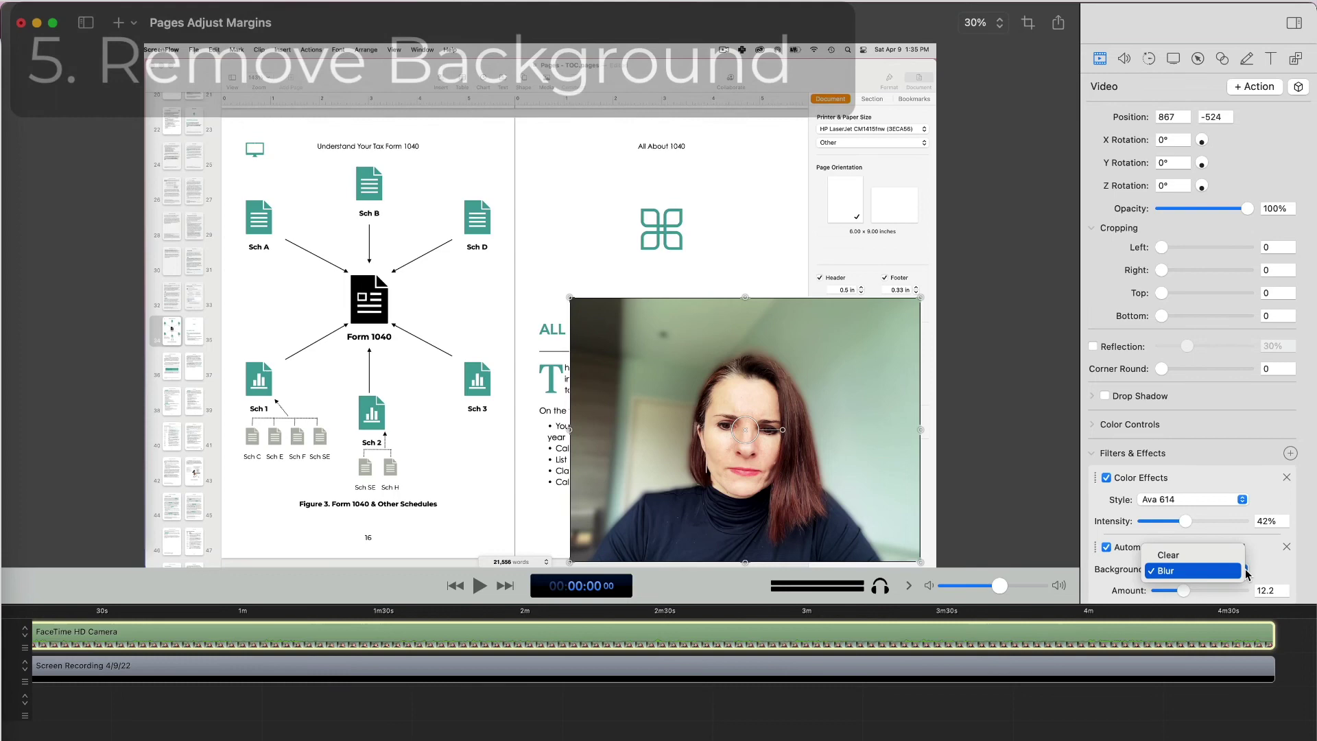
{"action": "left_click", "coordinate": [1230, 556]}
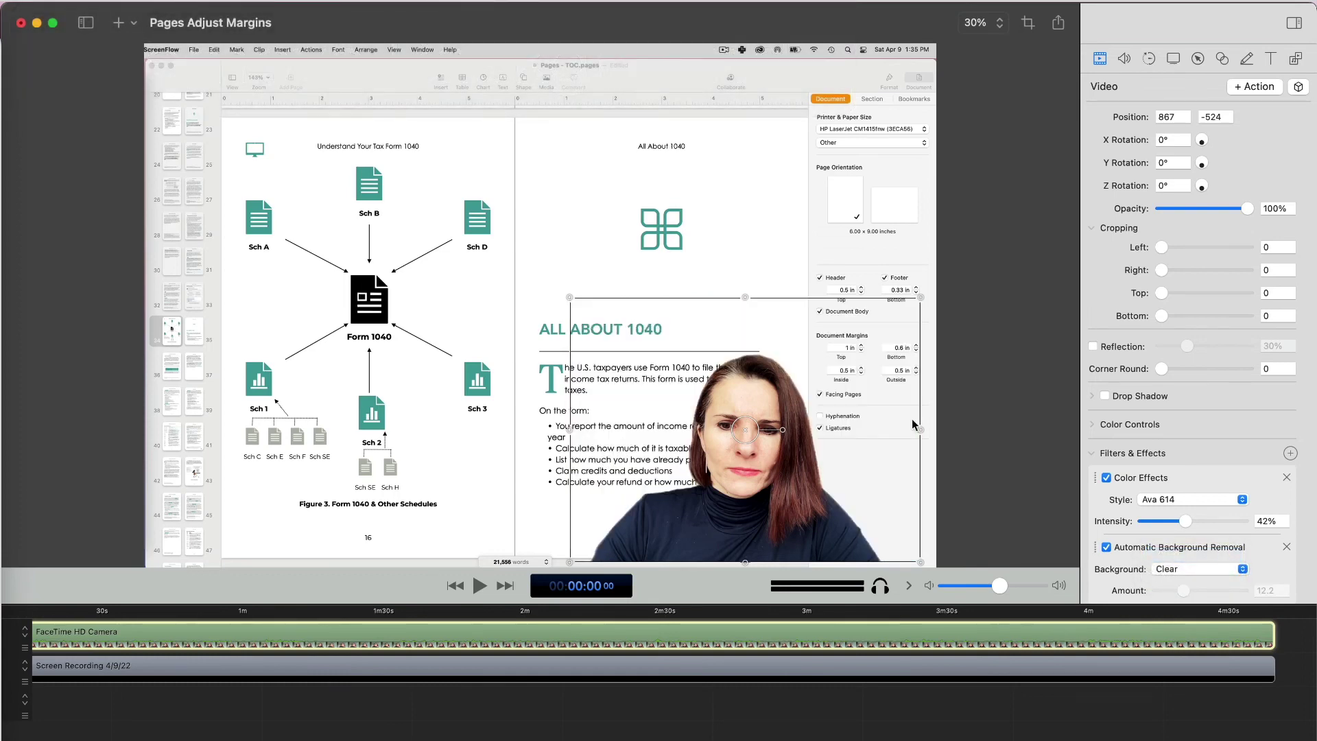
{"action": "left_click", "coordinate": [912, 423]}
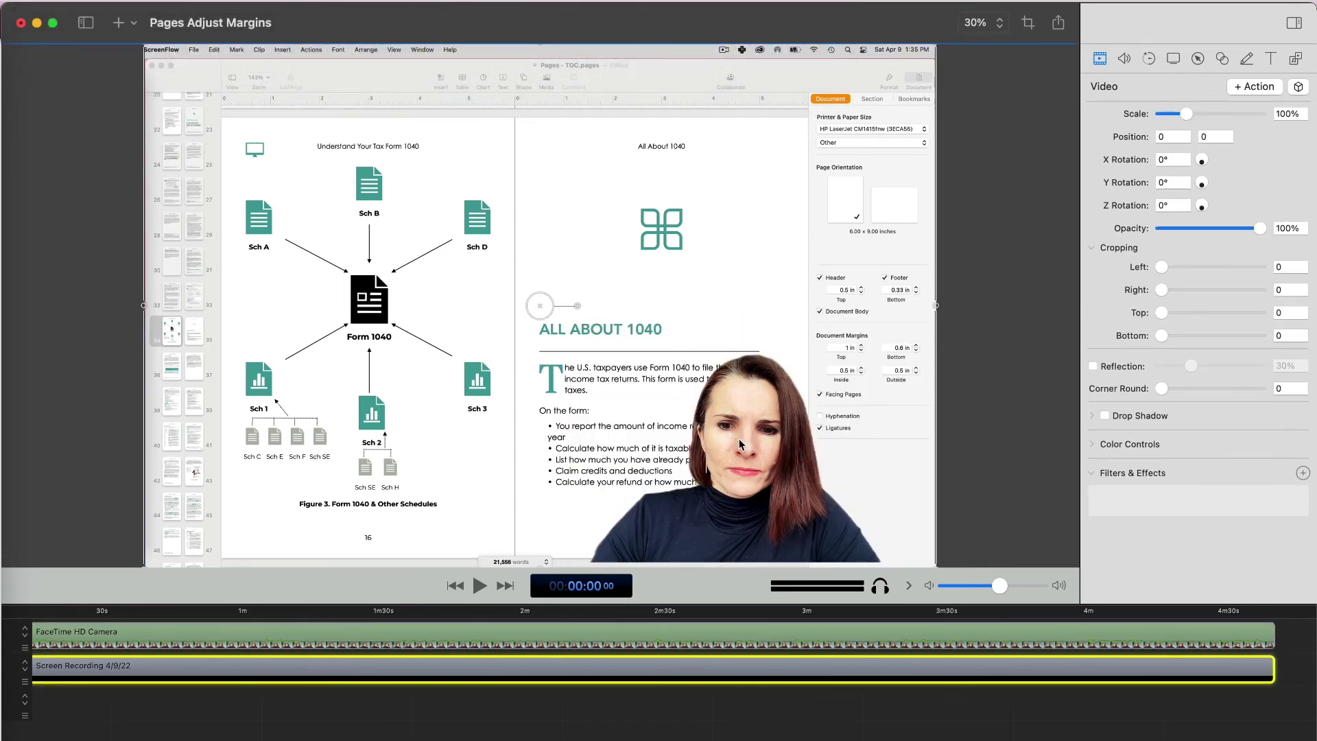
Move the webcam overlay slightly right and down on the canvas.
{"action": "mouse_move", "coordinate": [739, 445]}
{"action": "left_mouse_down"}
{"action": "mouse_move", "coordinate": [750, 439]}
{"action": "mouse_move", "coordinate": [730, 439]}
{"action": "left_mouse_up"}
{"action": "left_click", "coordinate": [714, 485]}
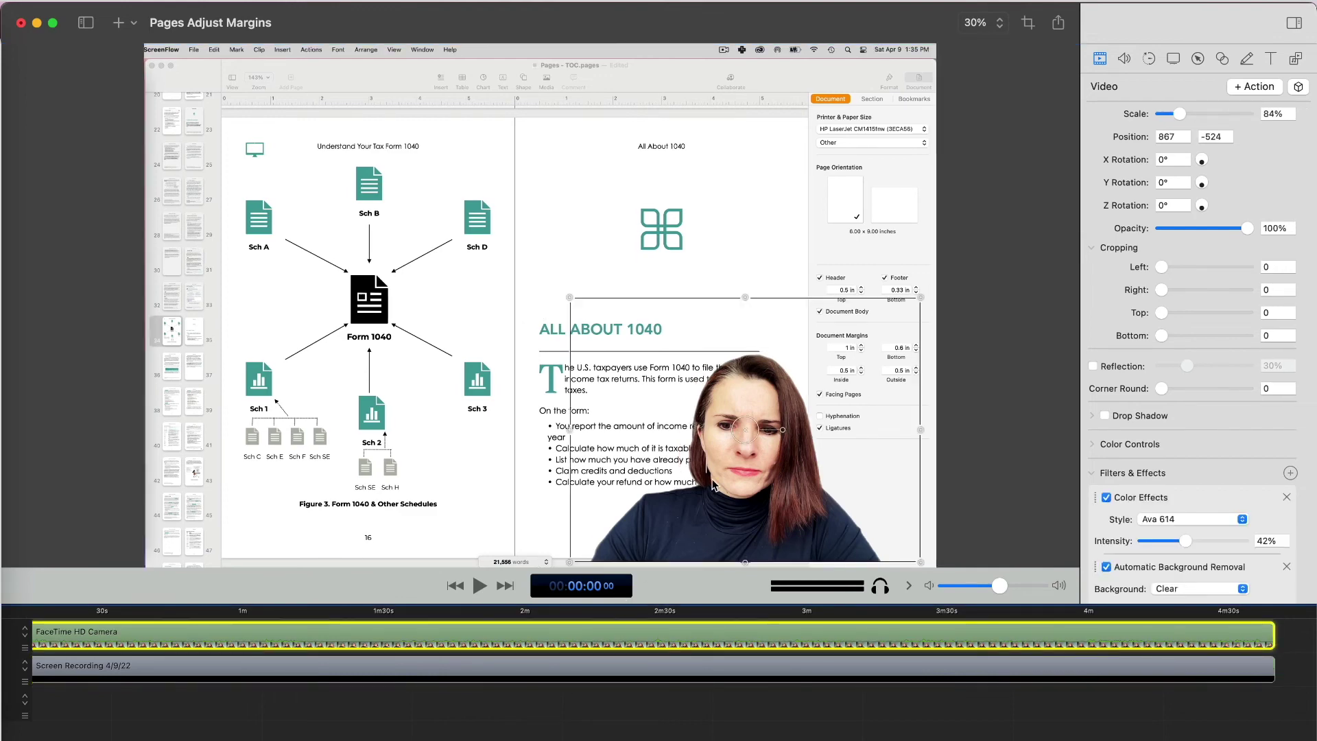
{"action": "left_click_drag", "start_coordinate": [714, 485], "coordinate": [728, 493]}
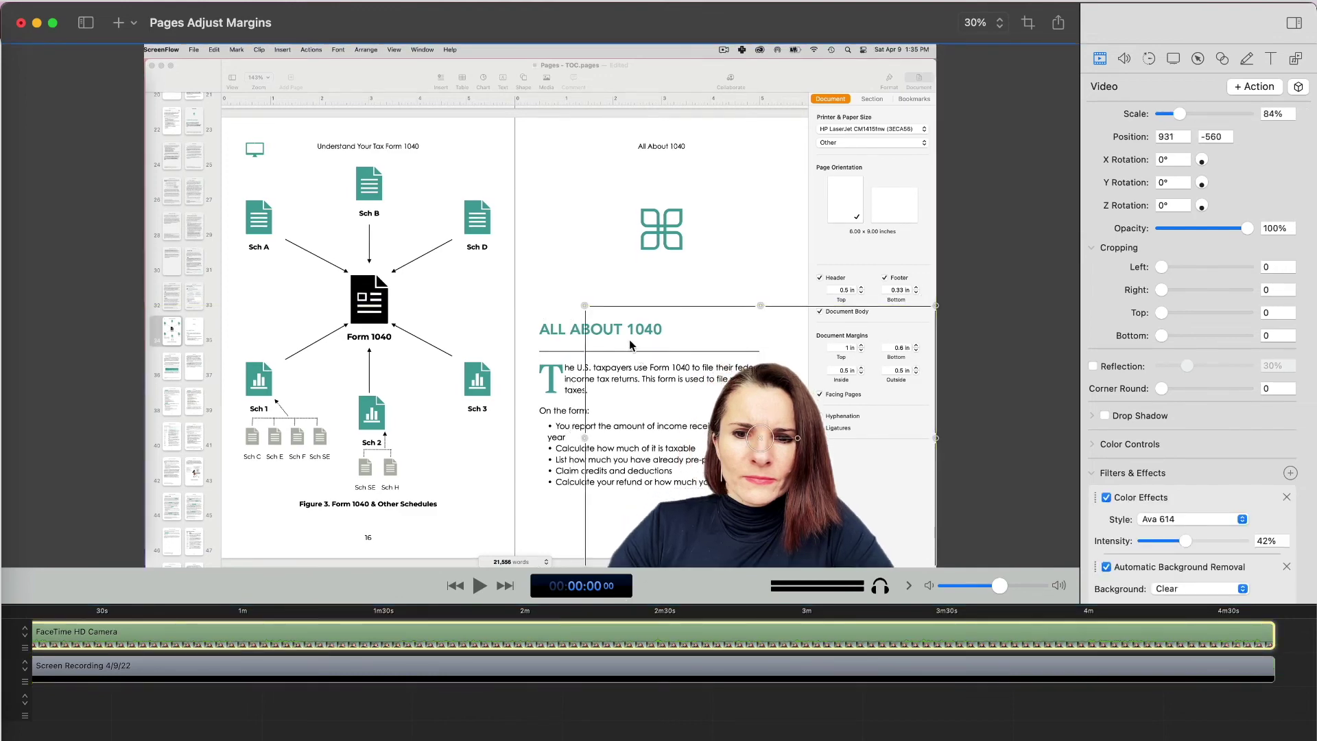
Lock the Screen Recording clip in the timeline.
{"action": "mouse_move", "coordinate": [646, 388]}
{"action": "left_mouse_down"}
{"action": "mouse_move", "coordinate": [627, 352]}
{"action": "mouse_move", "coordinate": [628, 376]}
{"action": "left_mouse_up"}
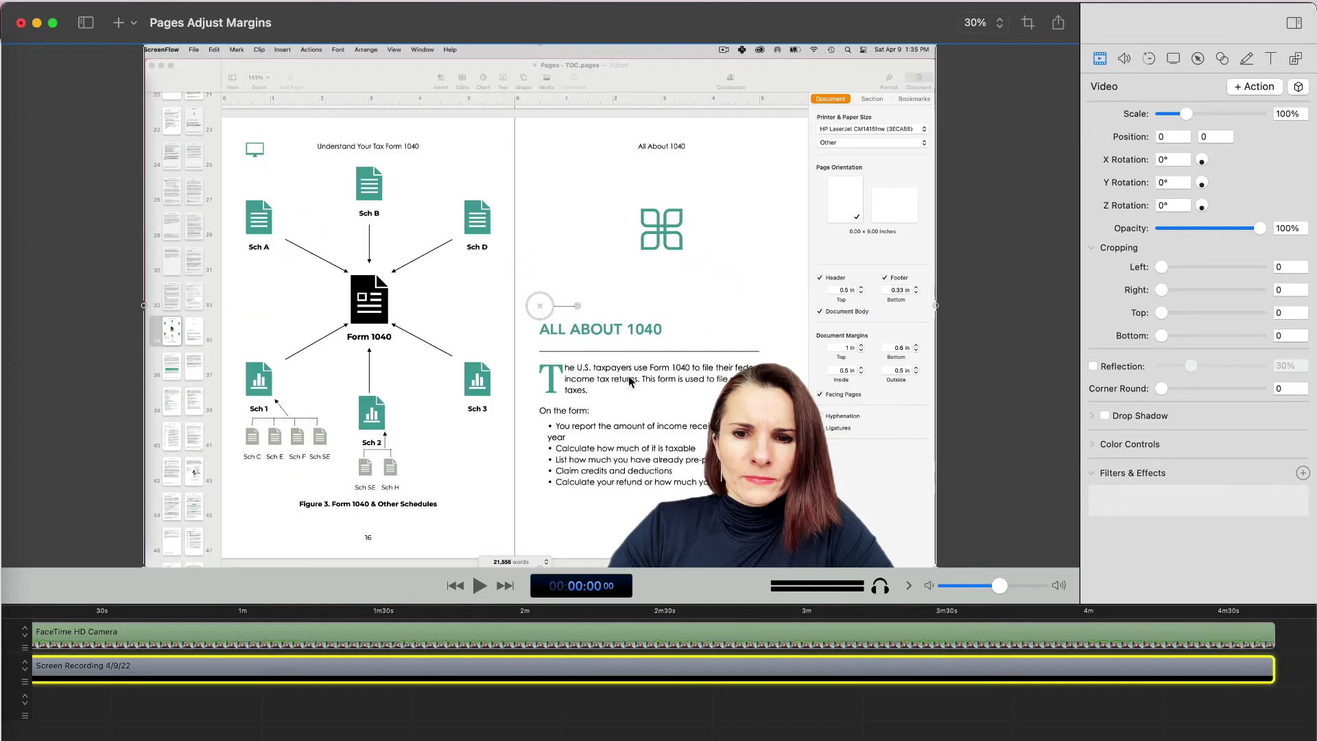
{"action": "right_click", "coordinate": [629, 672]}
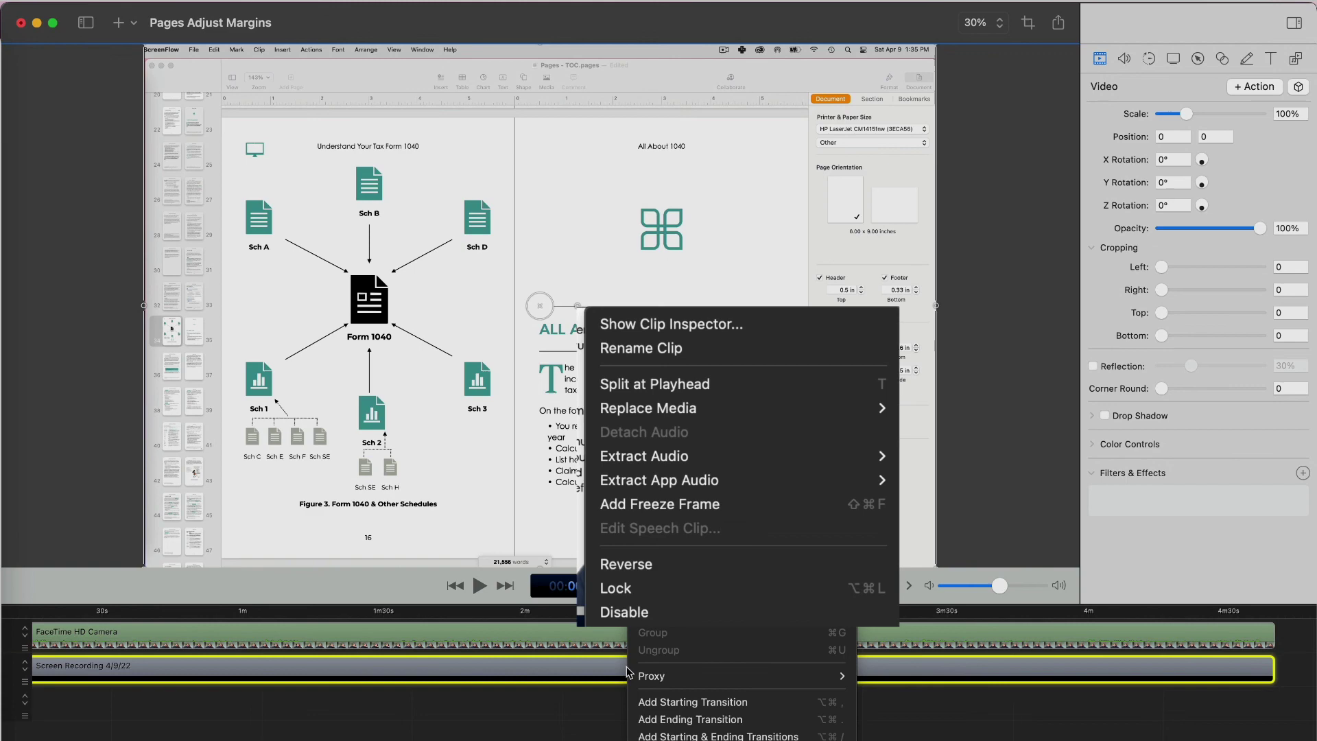
{"action": "left_click", "coordinate": [627, 590]}
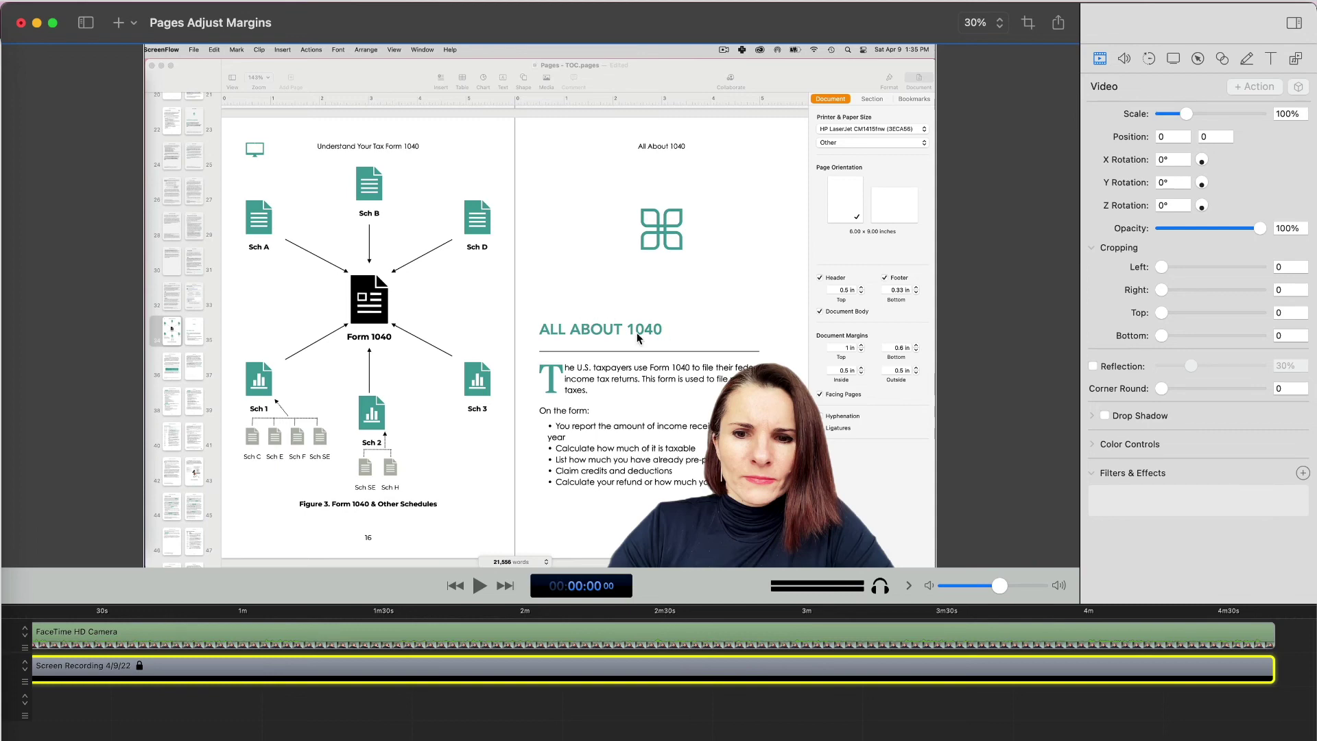
Reselect the webcam clip and nudge the overlay slightly down-right.
{"action": "left_click", "coordinate": [591, 642]}
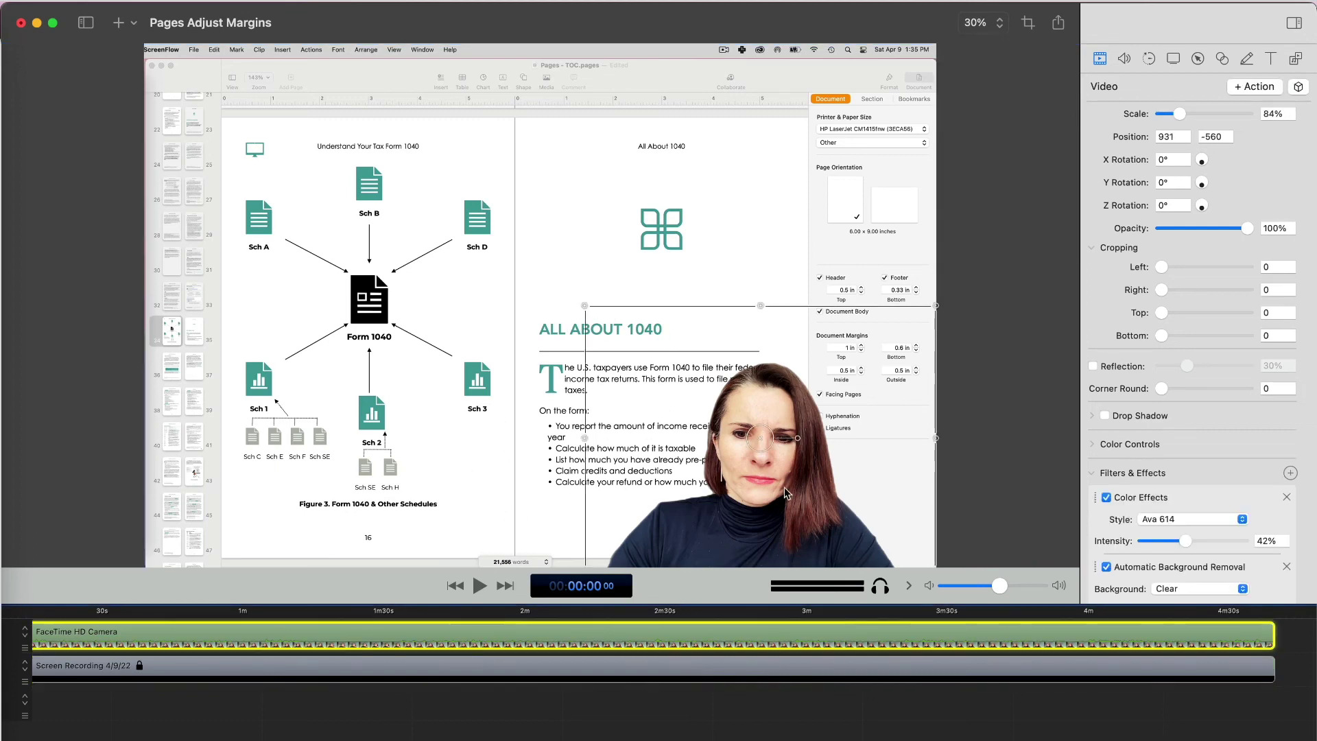
{"action": "left_click_drag", "start_coordinate": [765, 442], "coordinate": [771, 446]}
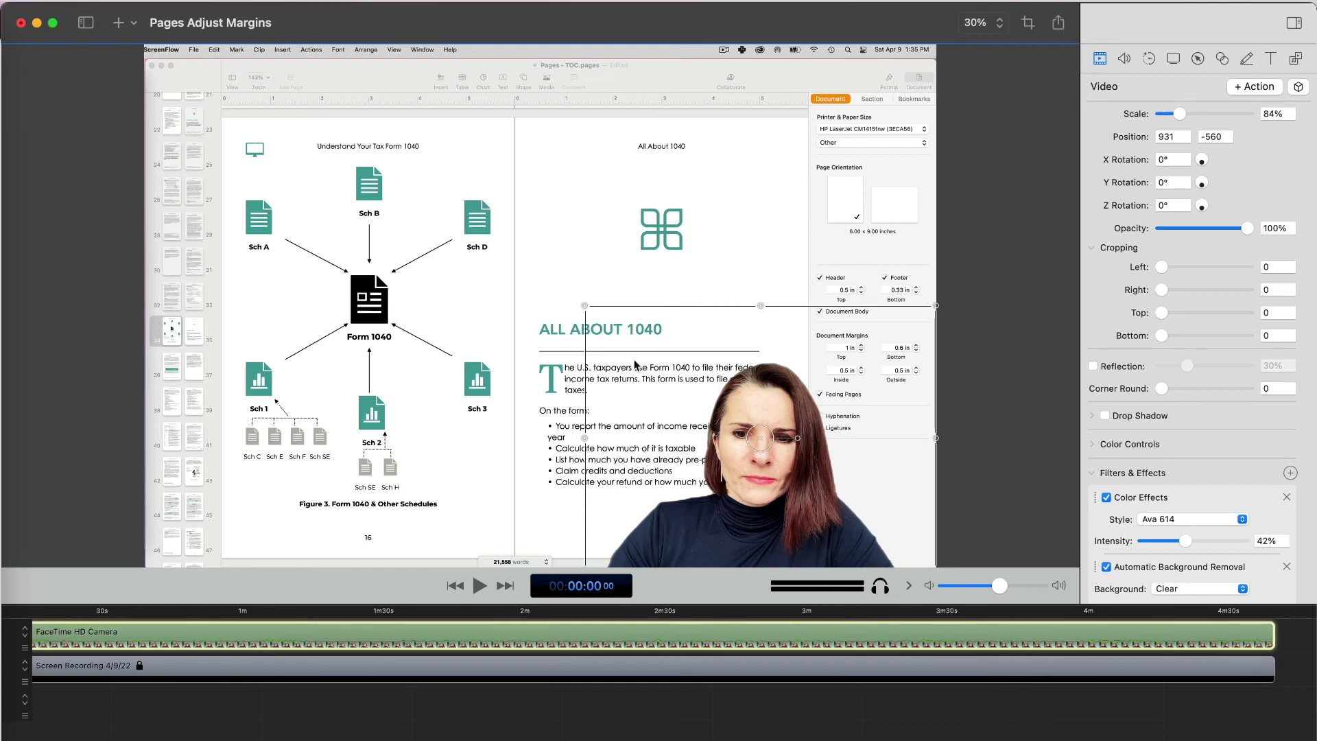
{"action": "left_click", "coordinate": [973, 258]}
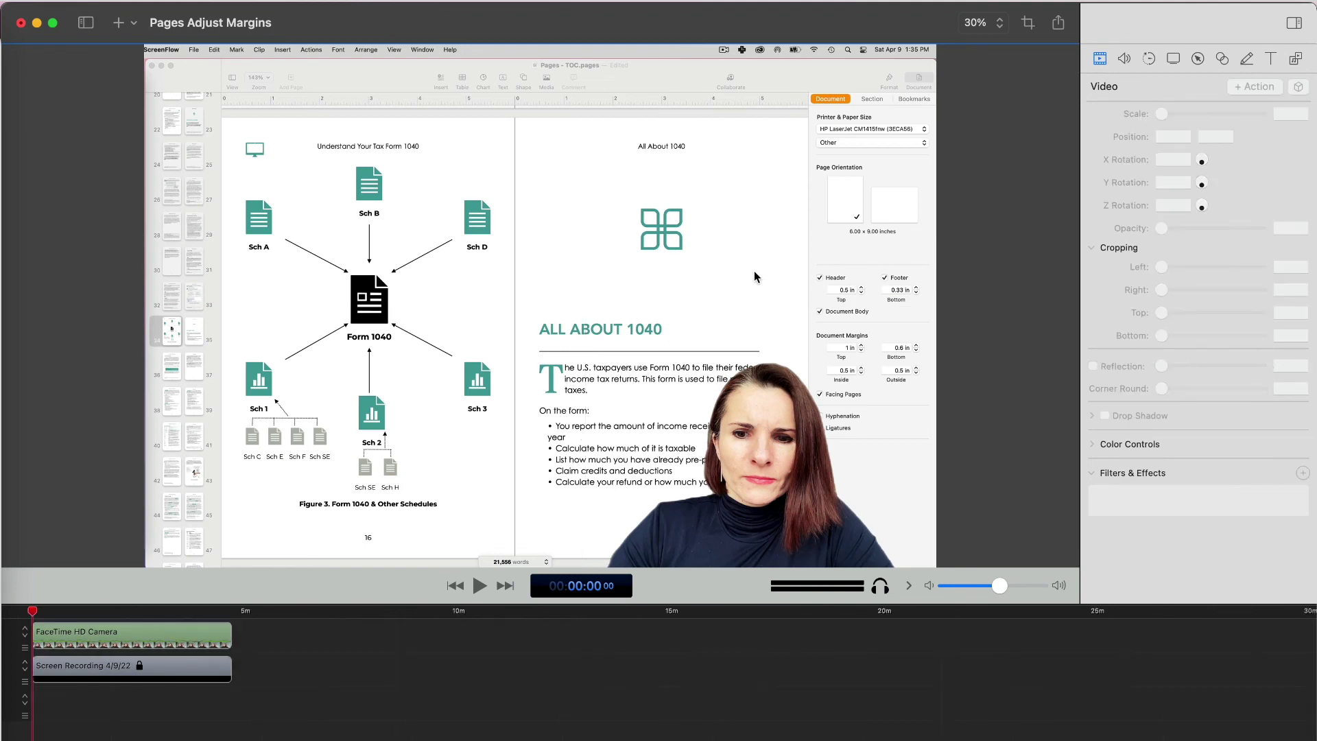
Adjust the canvas zoom out and back in using shortcuts and the View menu.
{"action": "left_click", "coordinate": [203, 641]}
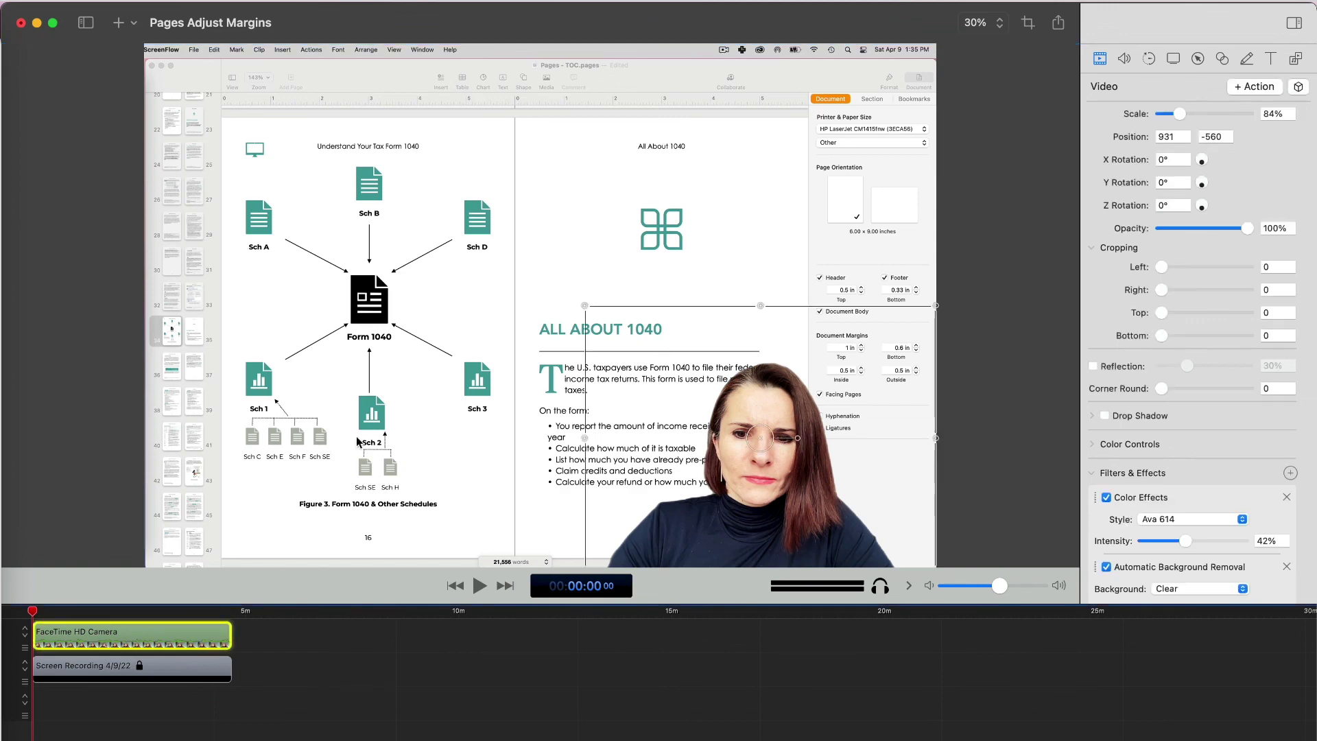
{"action": "left_click", "coordinate": [229, 313]}
{"action": "key", "text": "super+minus"}
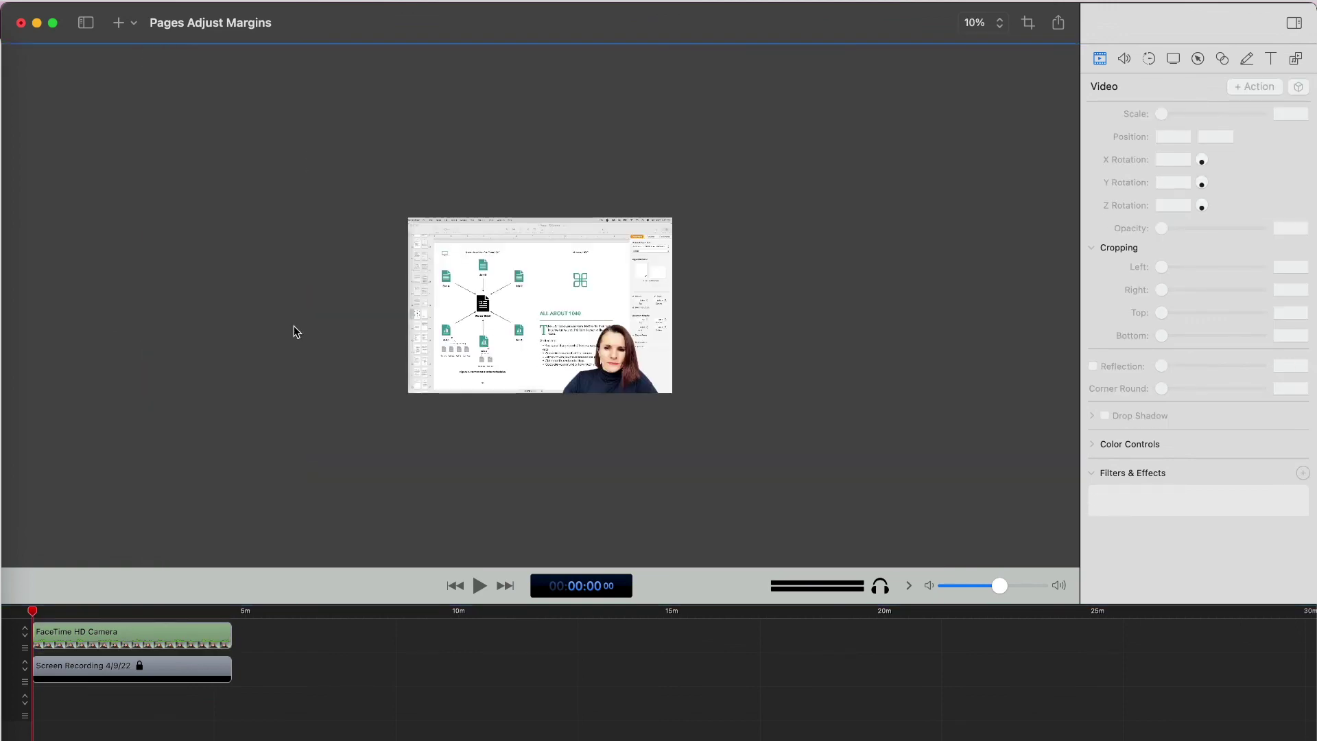
{"action": "key", "text": "super+plus"}
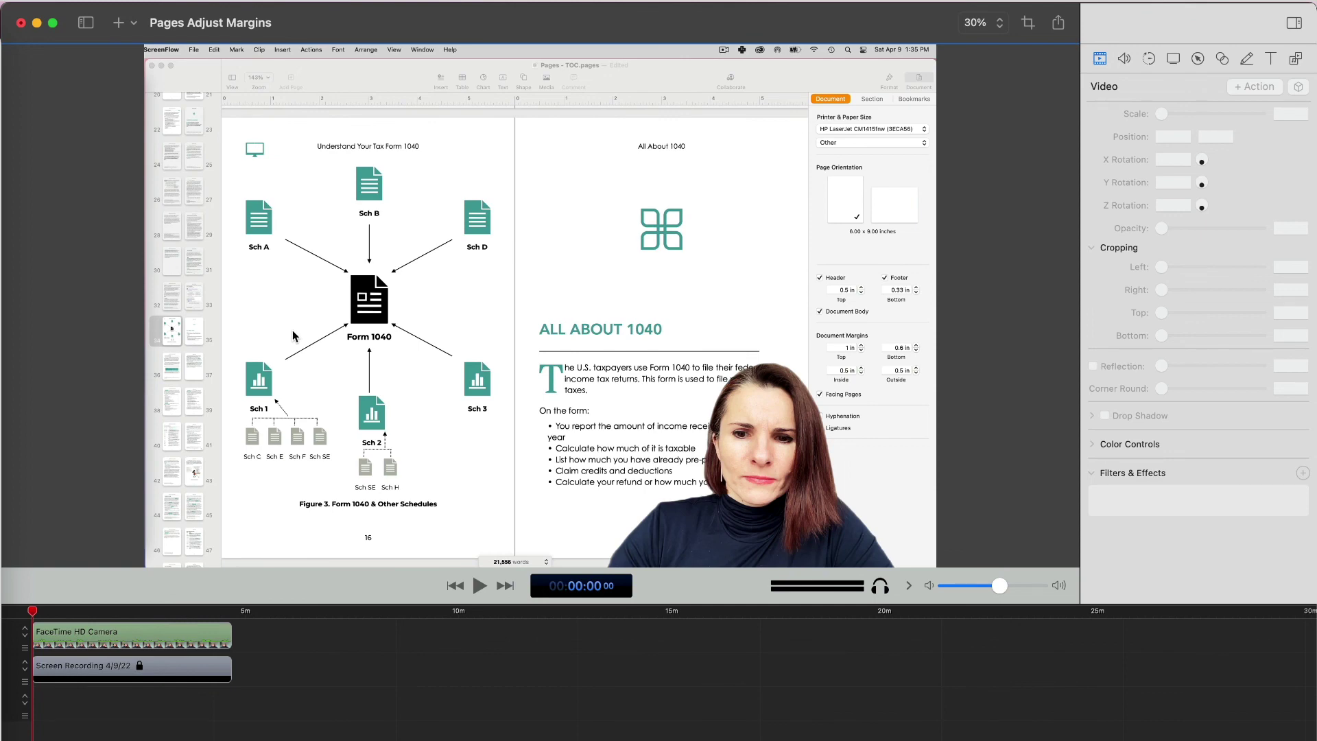
{"action": "left_click", "coordinate": [364, 2]}
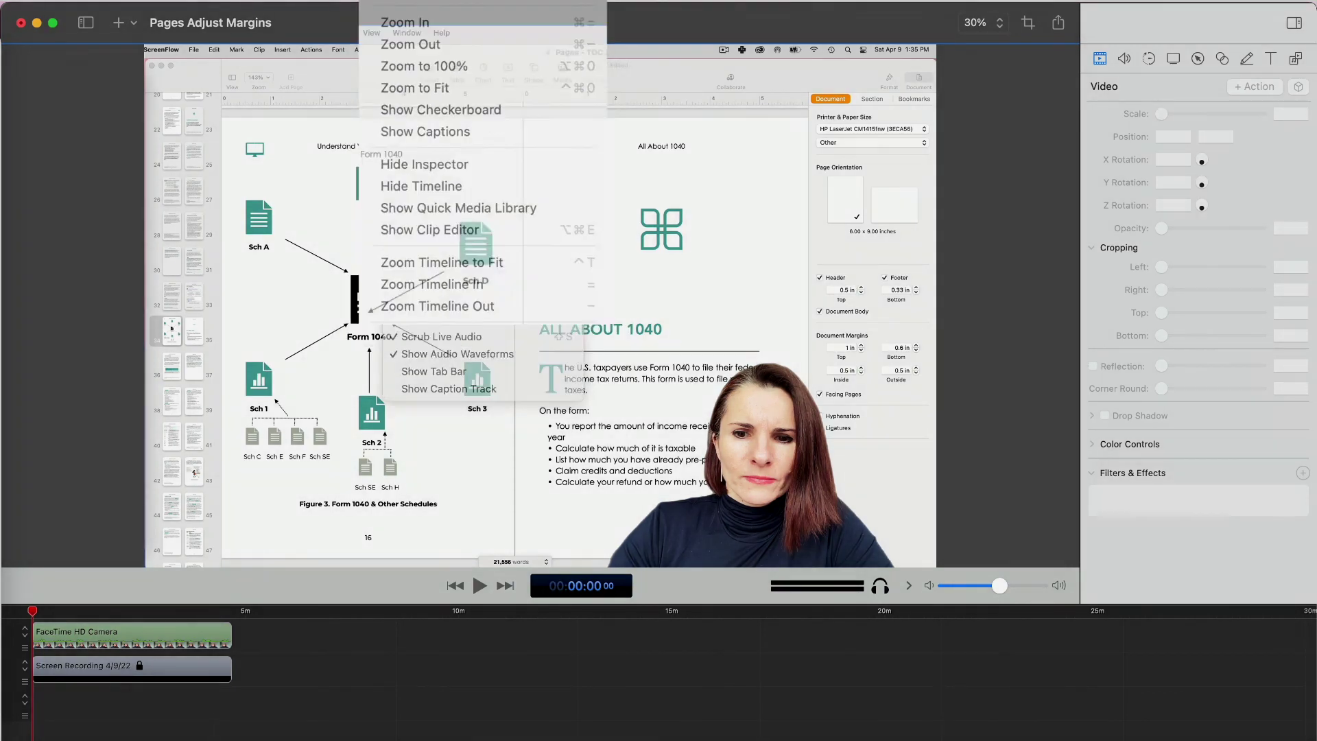
{"action": "left_click", "coordinate": [688, 308]}
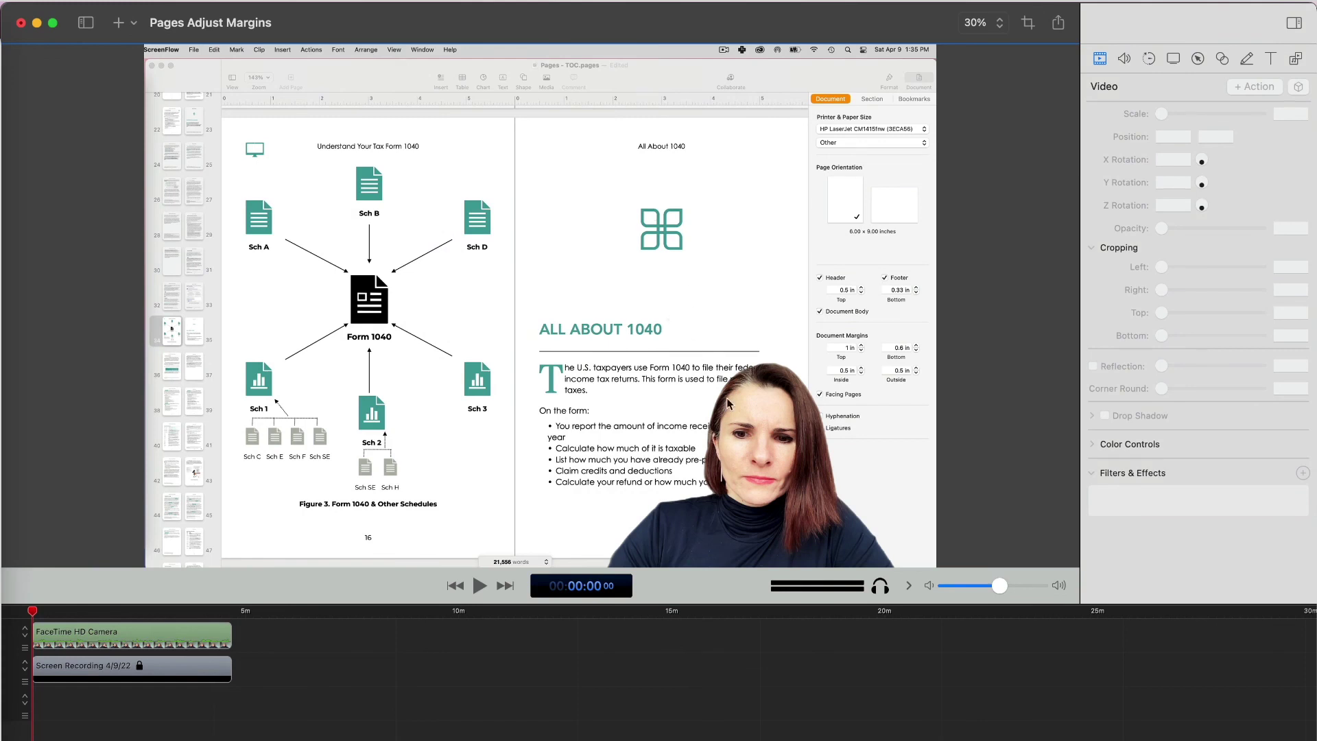
Scale the webcam overlay to about 47% and tuck it into the lower-right corner.
{"action": "left_click", "coordinate": [743, 411]}
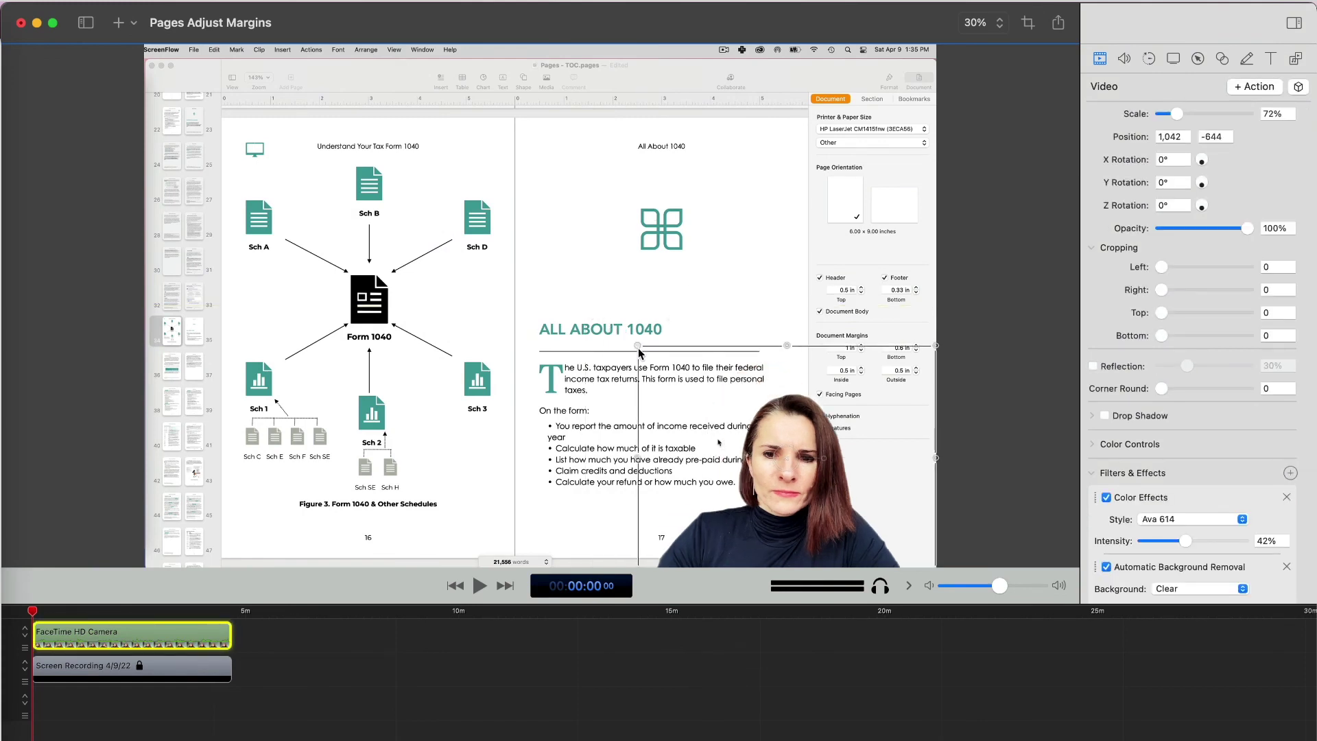
{"action": "left_click_drag", "start_coordinate": [585, 306], "coordinate": [739, 424]}
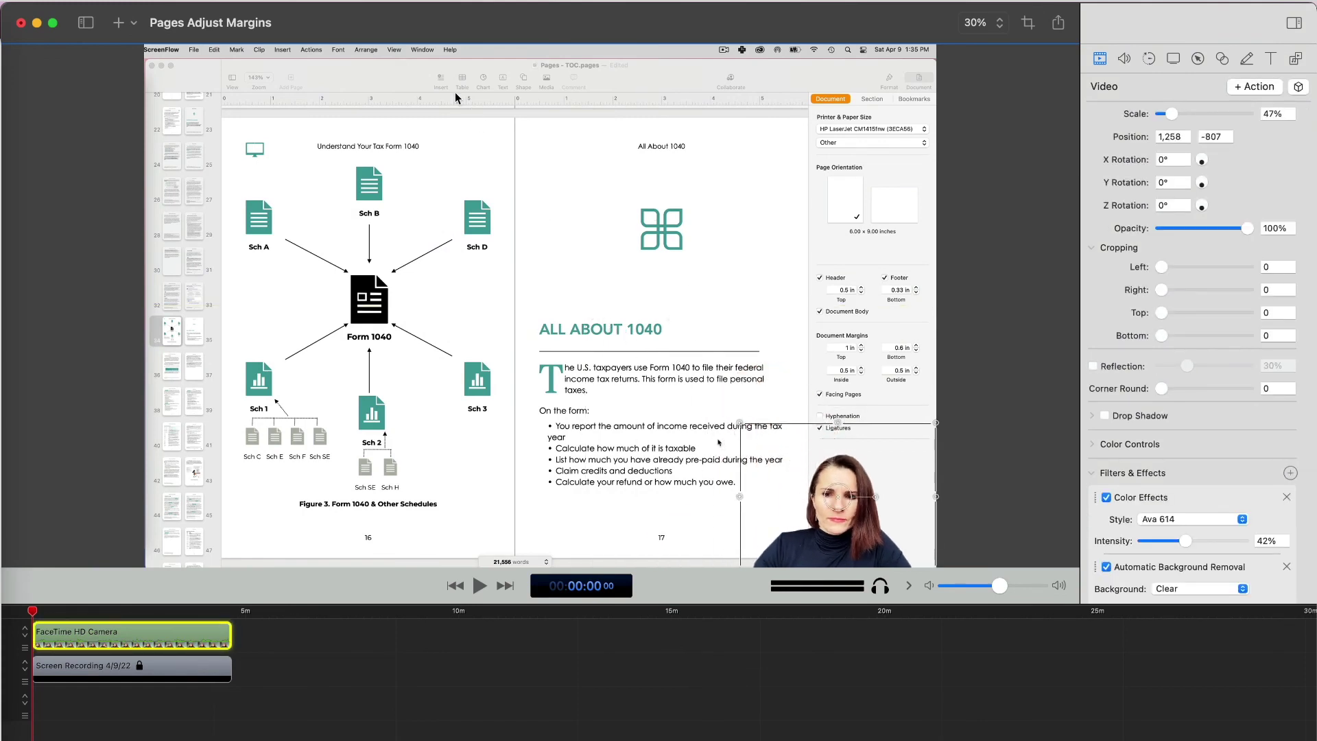
{"action": "left_click", "coordinate": [411, 3]}
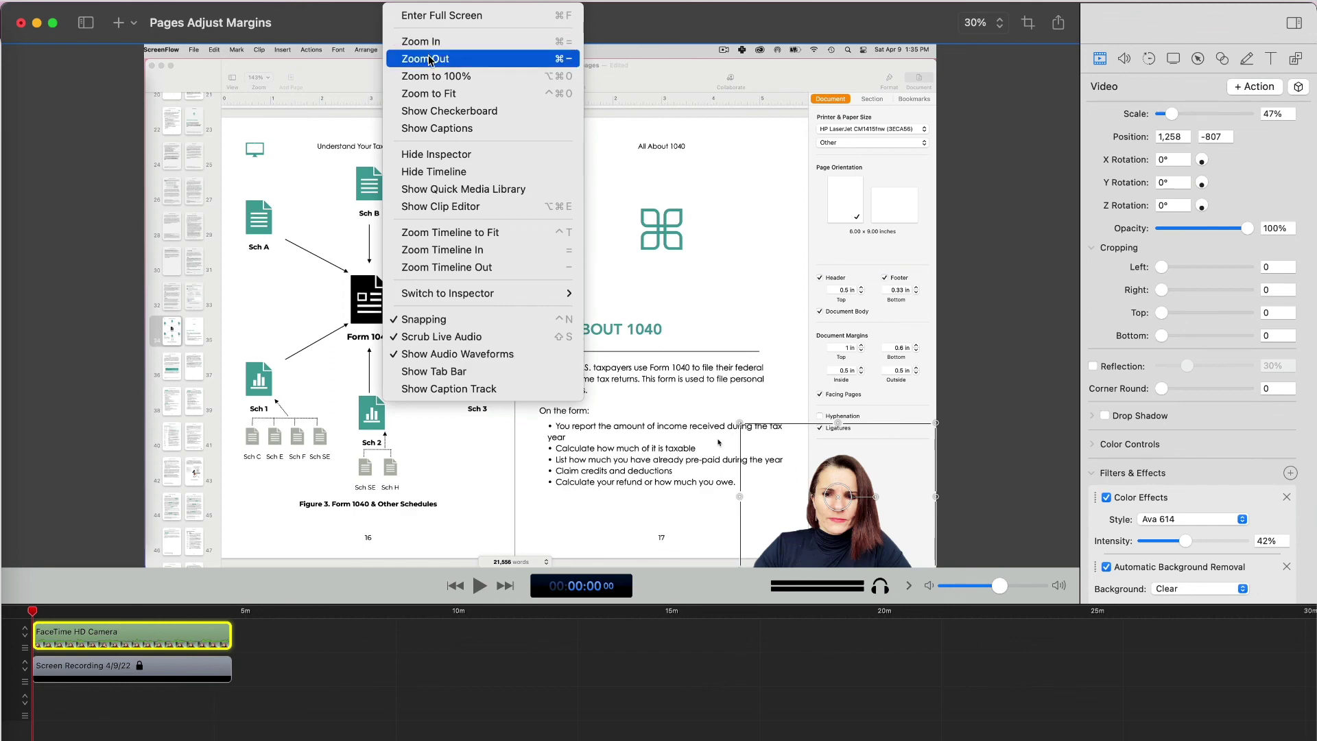
{"action": "left_click", "coordinate": [426, 58]}
{"action": "left_click", "coordinate": [900, 312]}
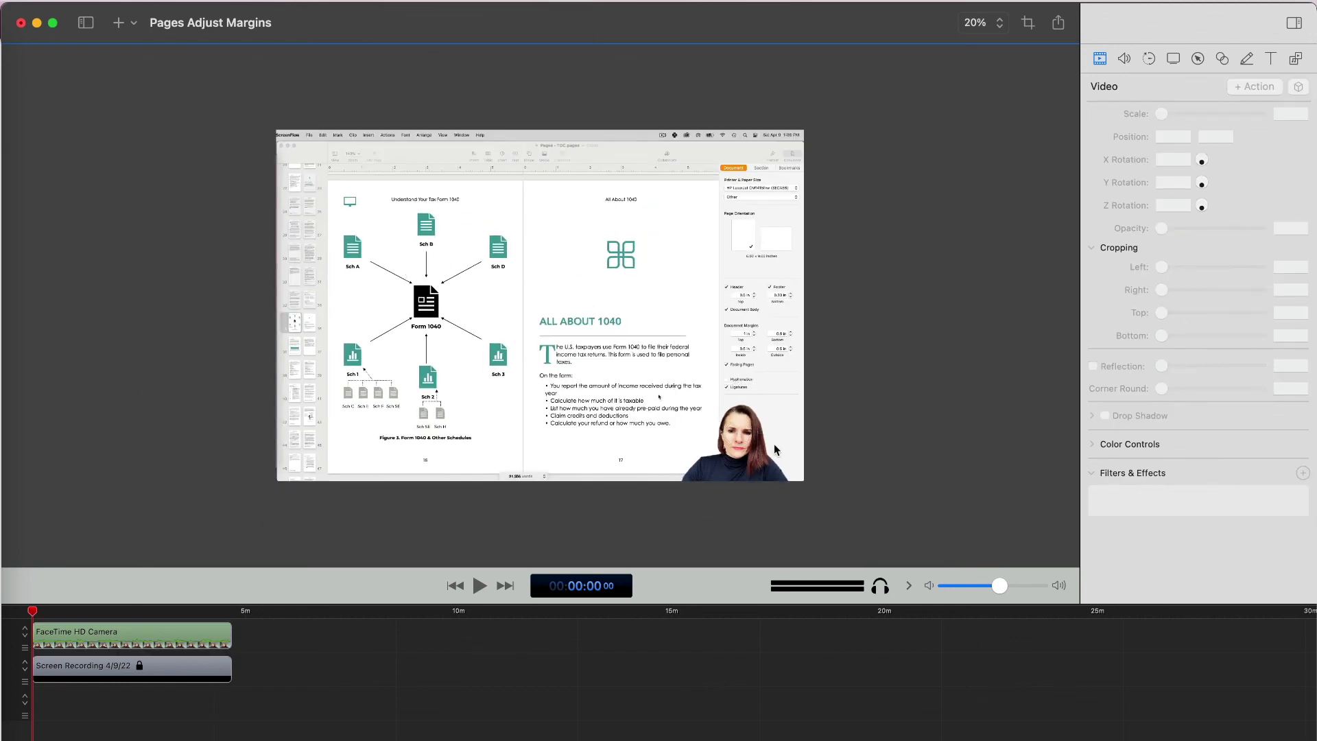
{"action": "left_click_drag", "start_coordinate": [754, 457], "coordinate": [736, 455]}
{"action": "left_click", "coordinate": [748, 442]}
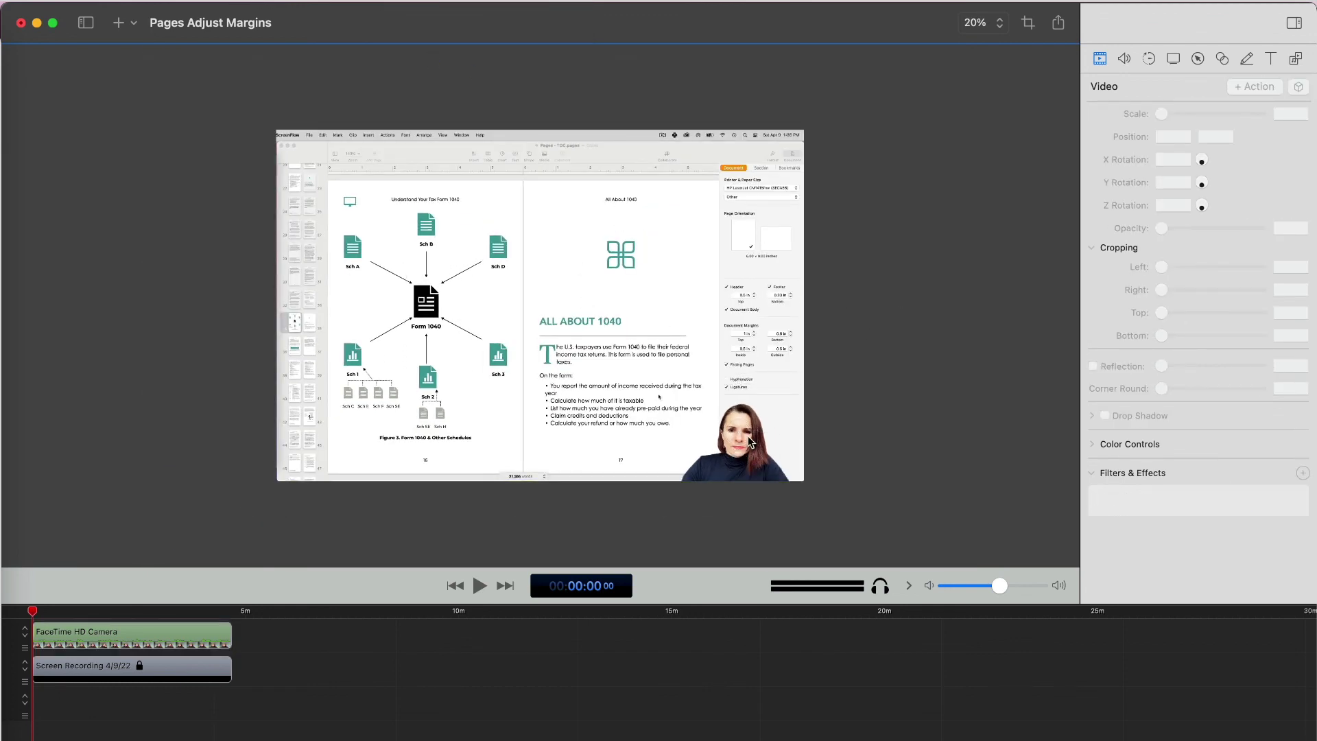